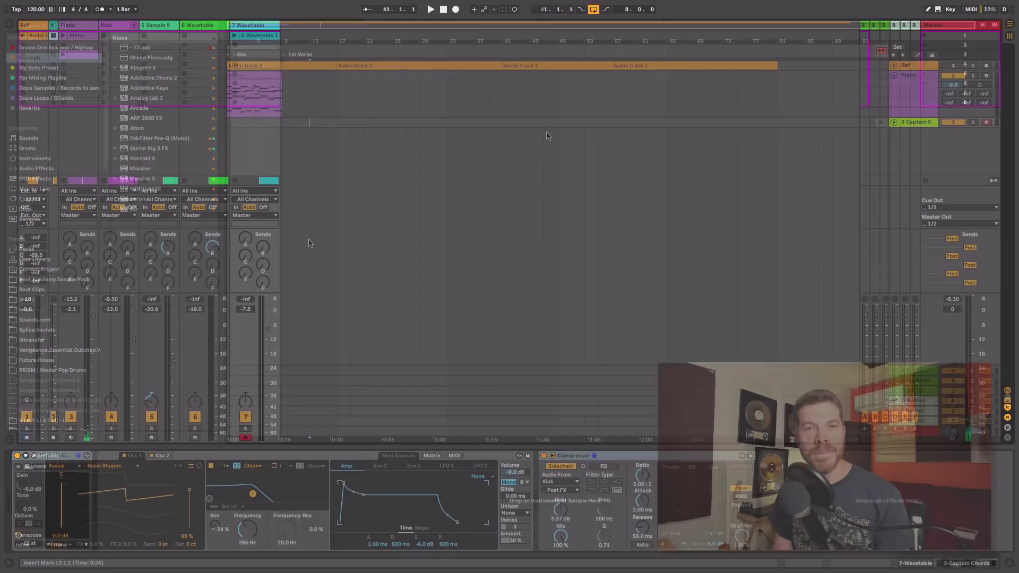
Audition D major chords in the Captain Chords verse section, including D Maj 7 and E Maj
key("space")
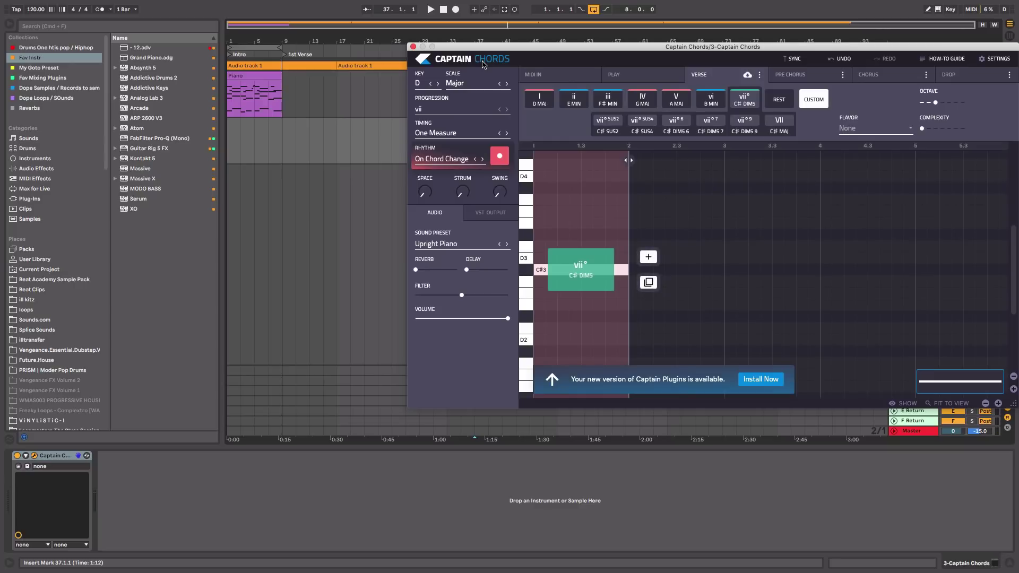
key("5")
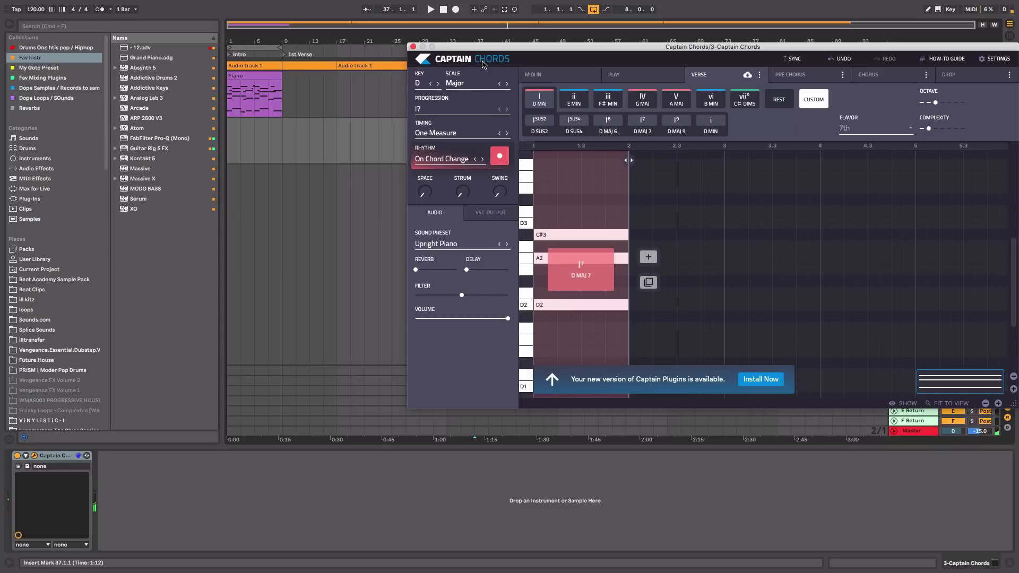
key("7")
key("2")
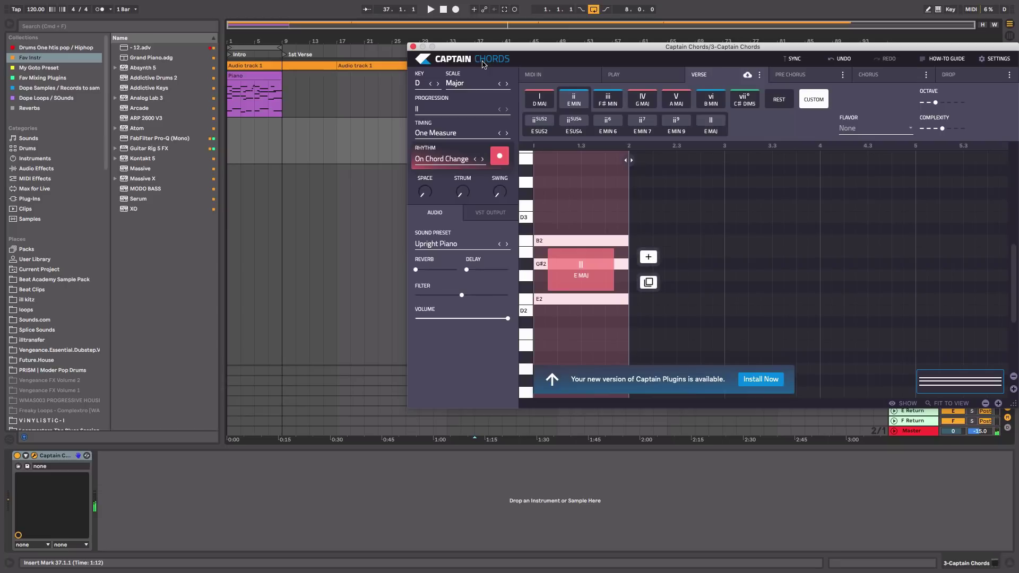
key("7")
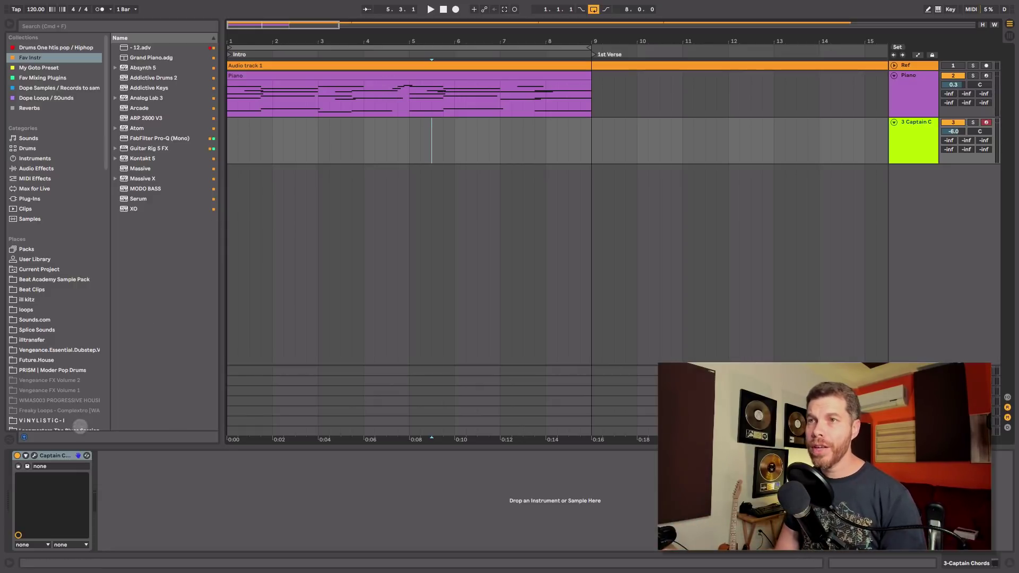
Examine the Kontakt instrument and library list on the Piano track, and close the plug-in
left_click(917, 90)
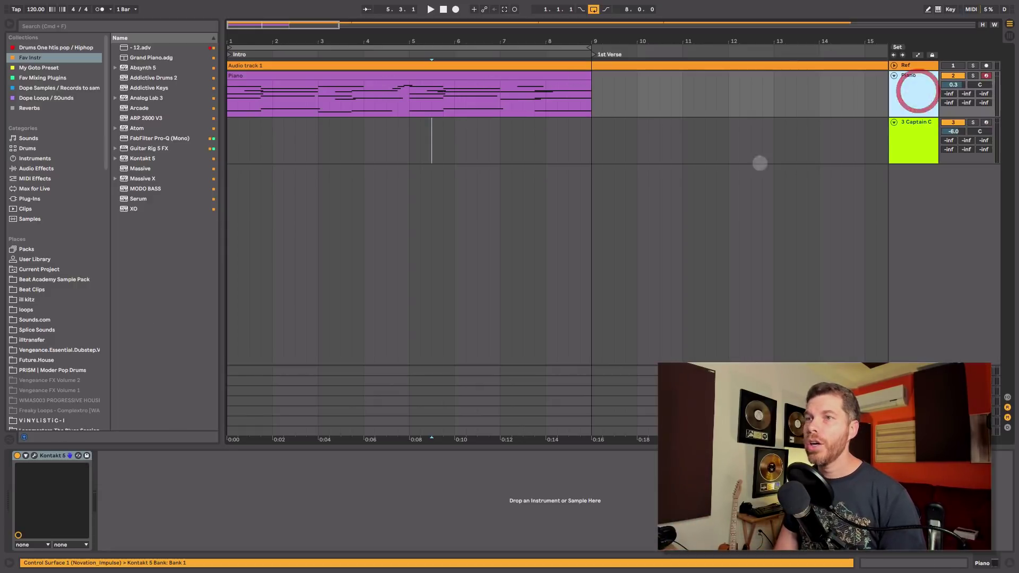
left_click(34, 455)
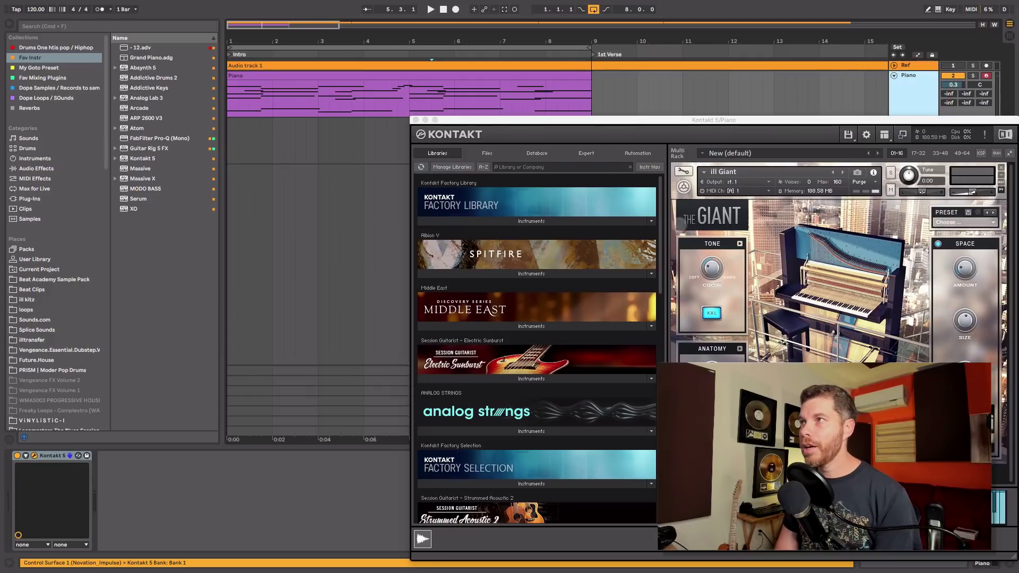
left_click_drag(660, 232, 658, 291)
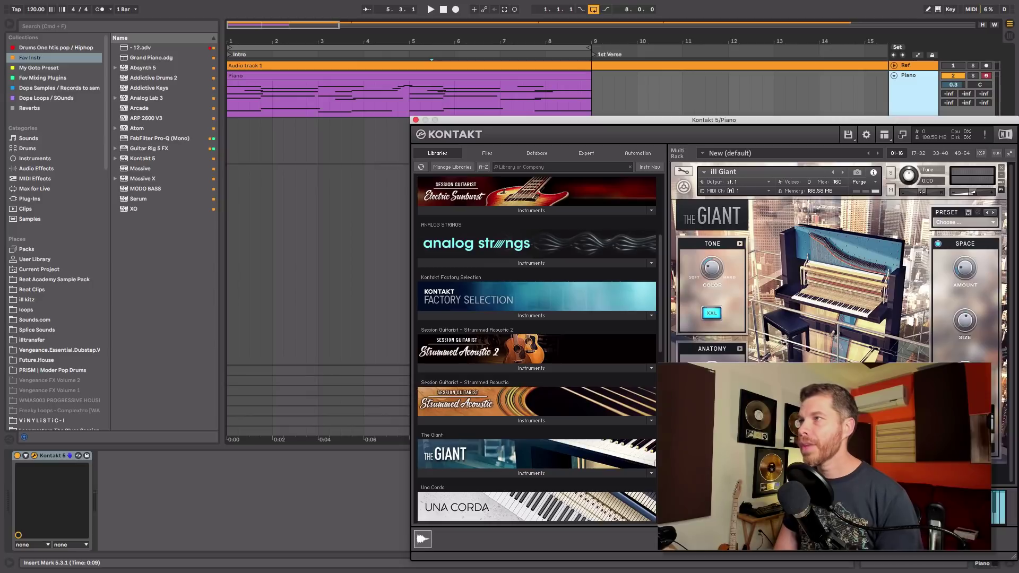
left_click(416, 119)
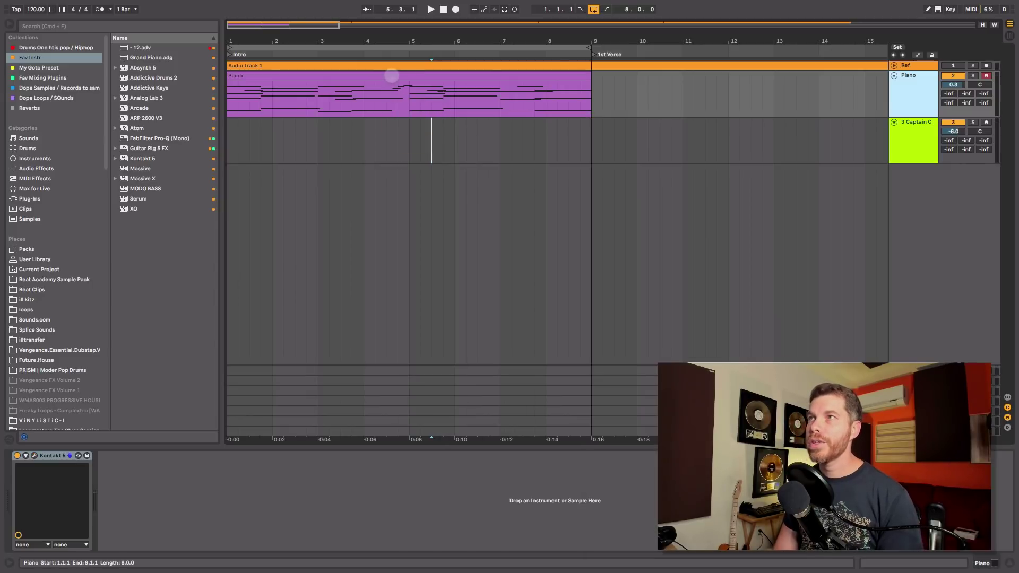
Open the Piano clip's notes, play them back, and examine the velocities at the clip's end and on the A2–D3 run before bar 5
double_click(391, 75)
left_click_drag(421, 272, 432, 256)
key("space")
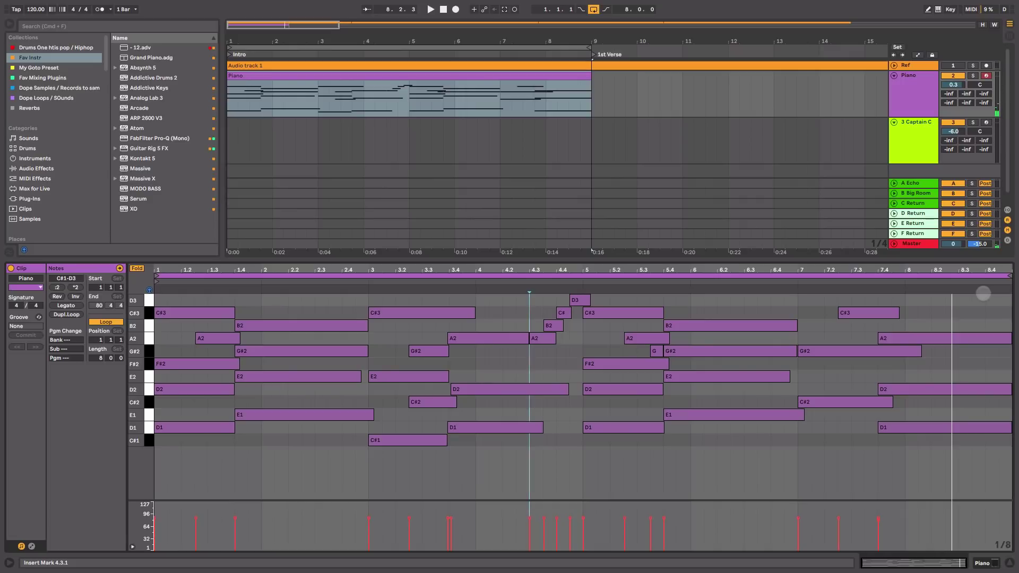
left_click_drag(913, 511, 810, 540)
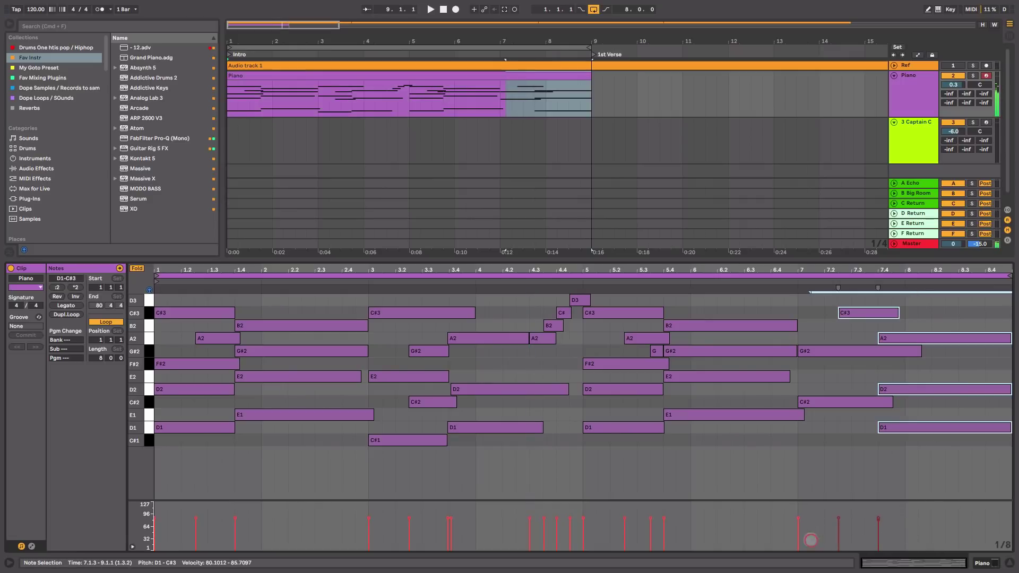
left_click(914, 524)
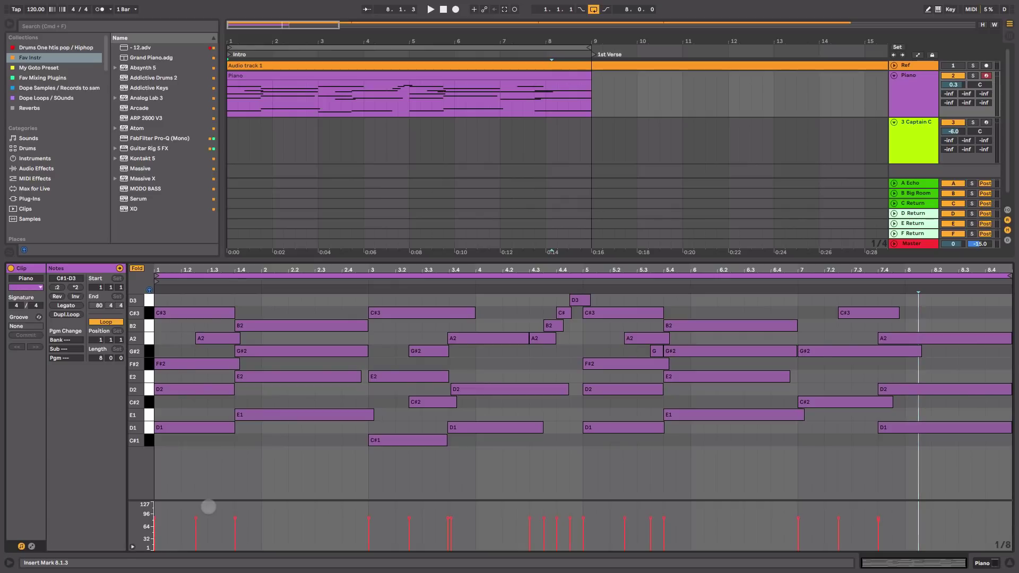
left_click(155, 519)
left_click_drag(542, 363, 584, 295)
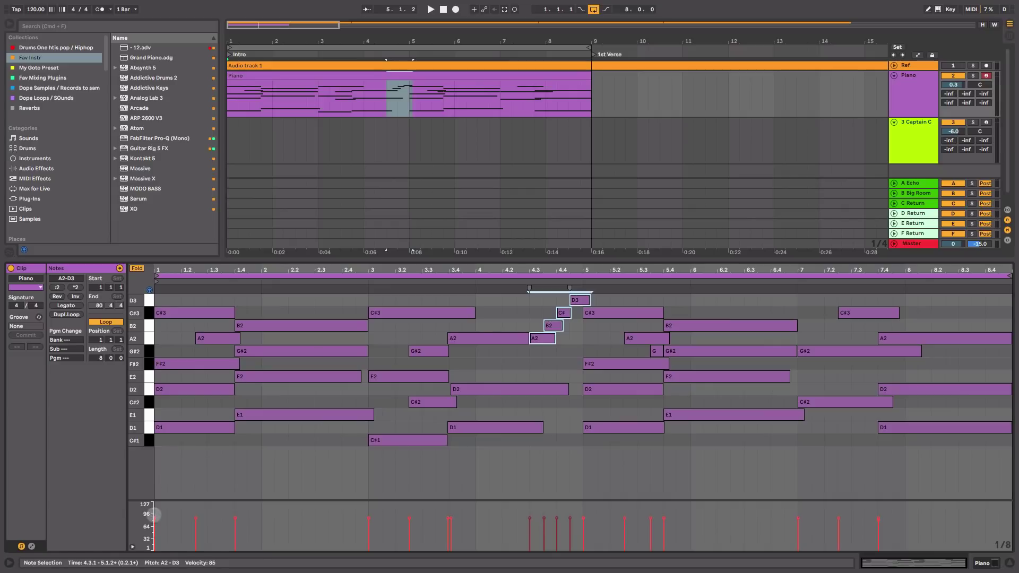
Lower the velocity of the D1 note in the Piano clip's first chord and select the chord's notes
left_click(154, 521)
left_click_drag(155, 518, 155, 525)
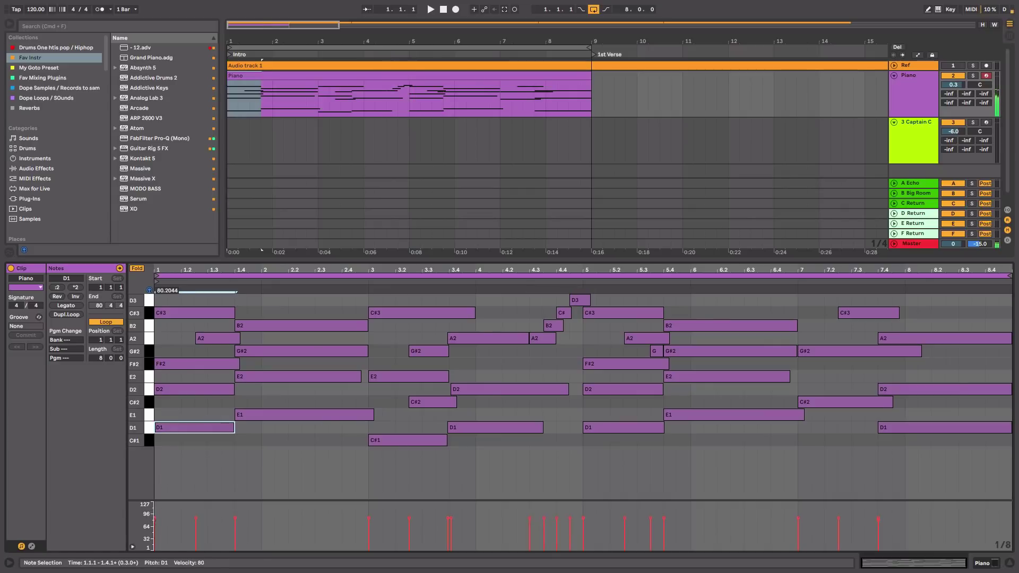
left_click_drag(174, 480, 174, 276)
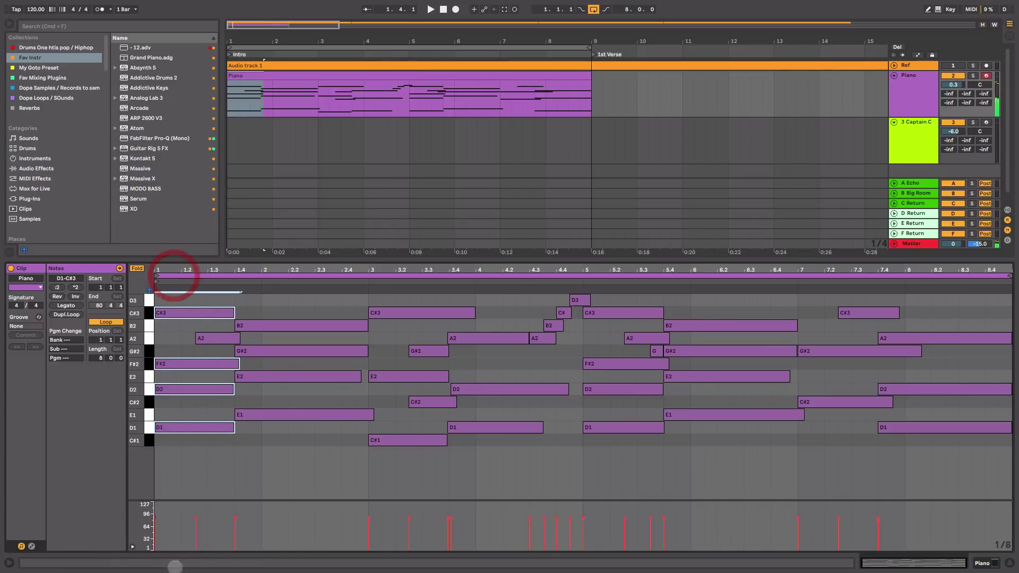
left_click(156, 513)
left_click_drag(156, 514, 208, 527)
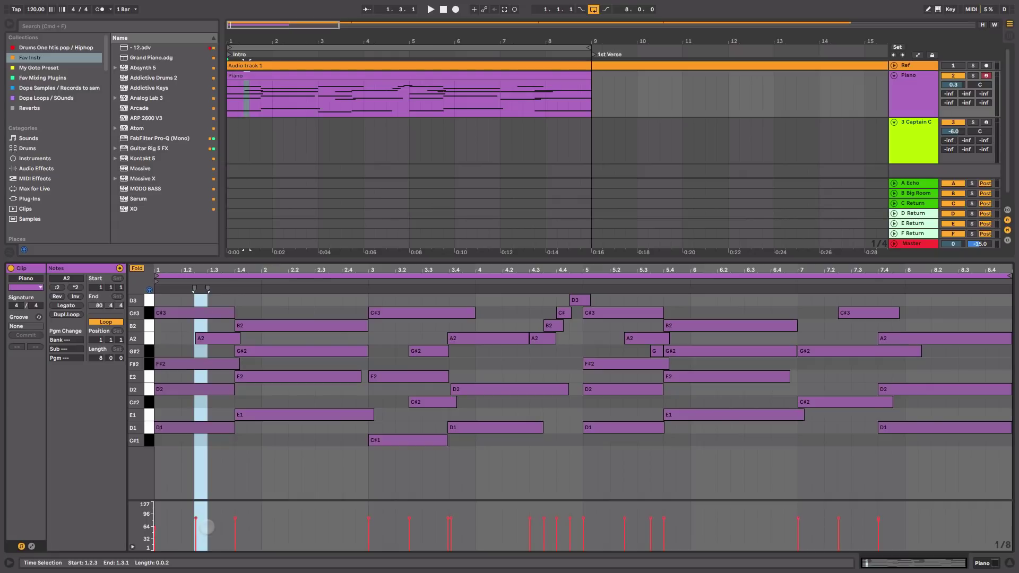
Set the first A2 note's velocity to 73 and vary the note velocities in the second chord
left_click_drag(196, 518, 196, 528)
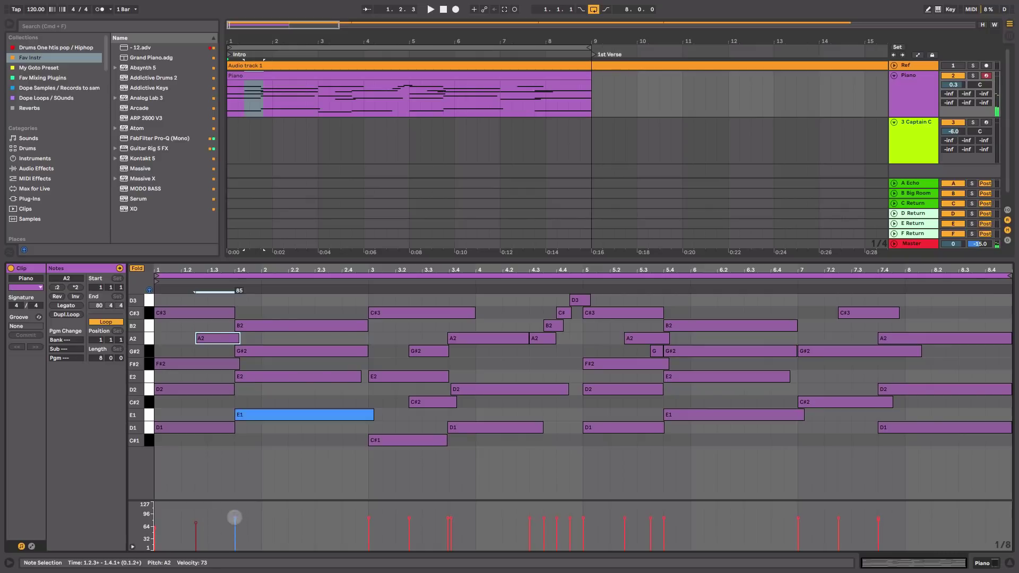
mouse_move(235, 519)
left_mouse_down()
mouse_move(236, 535)
mouse_move(236, 524)
left_mouse_up()
left_click(235, 520)
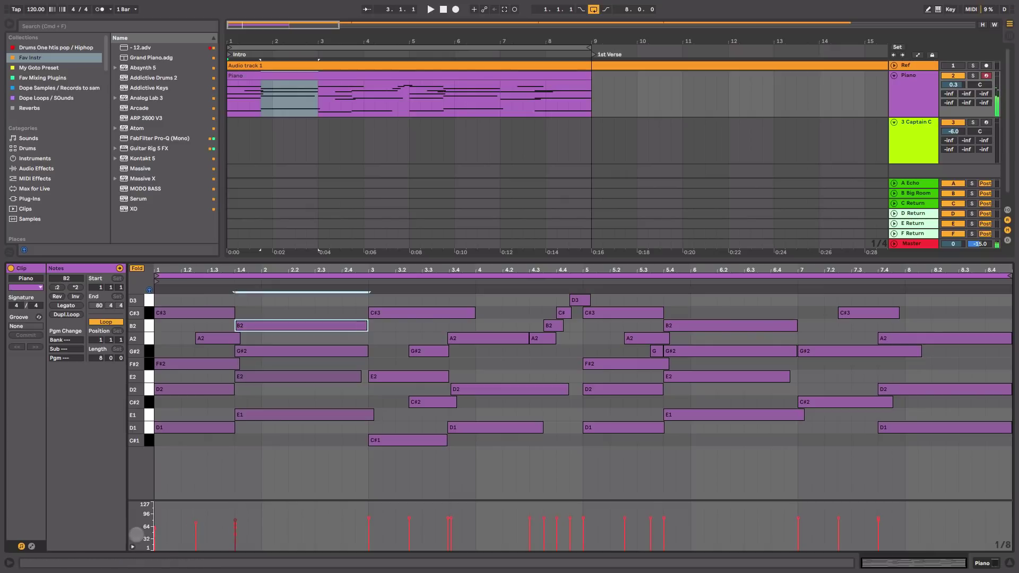
Set the first chord's D2 velocity to 89 and its F#2 velocity to 69
left_click_drag(155, 529, 155, 527)
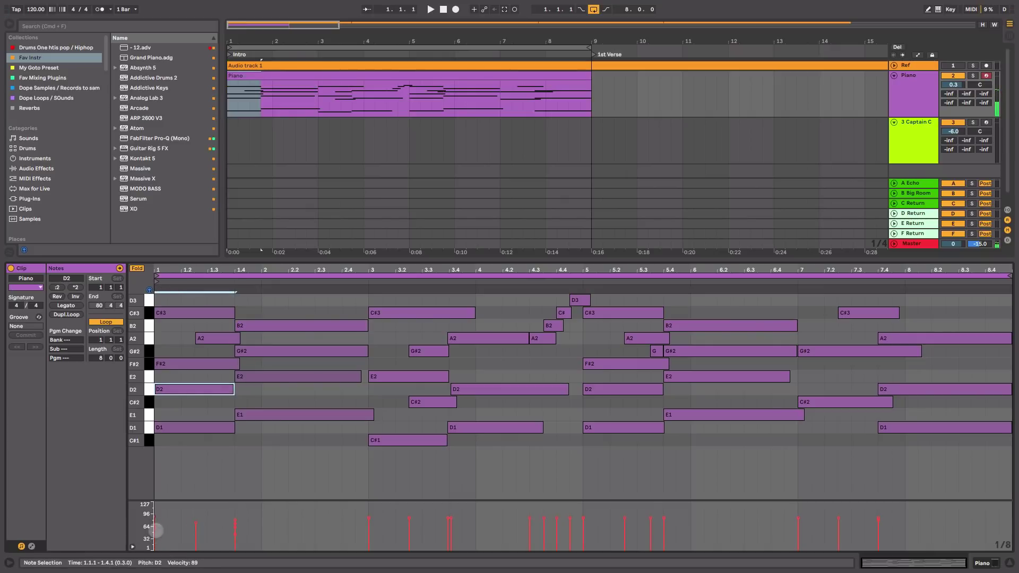
left_click(156, 530)
left_click_drag(155, 530, 155, 524)
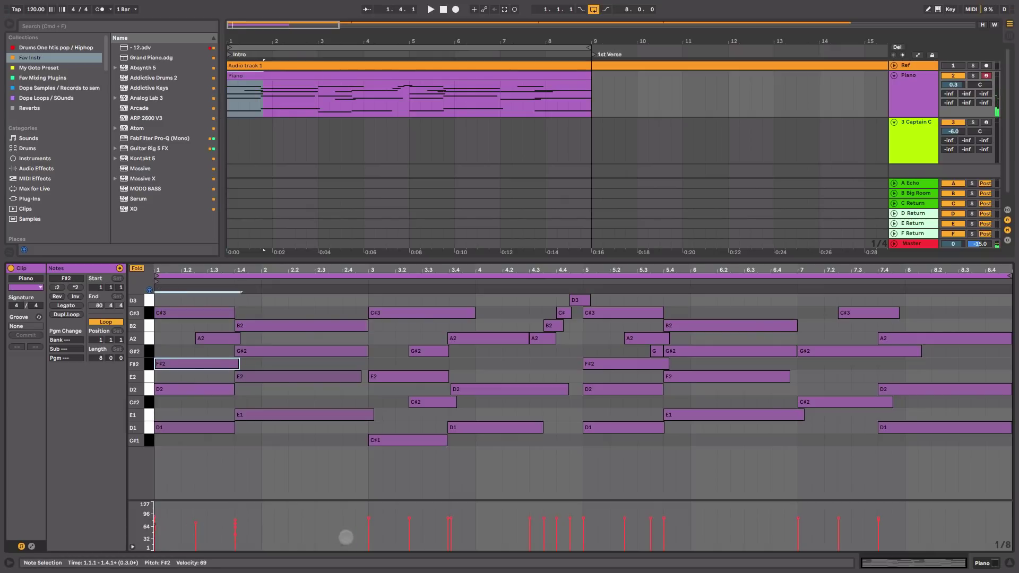
In the chord at bar 3, set the velocity of E2 to 73 and C#3 to 92
mouse_move(348, 510)
left_mouse_down()
mouse_move(385, 529)
mouse_move(369, 530)
mouse_move(369, 519)
left_mouse_up()
left_click(382, 509)
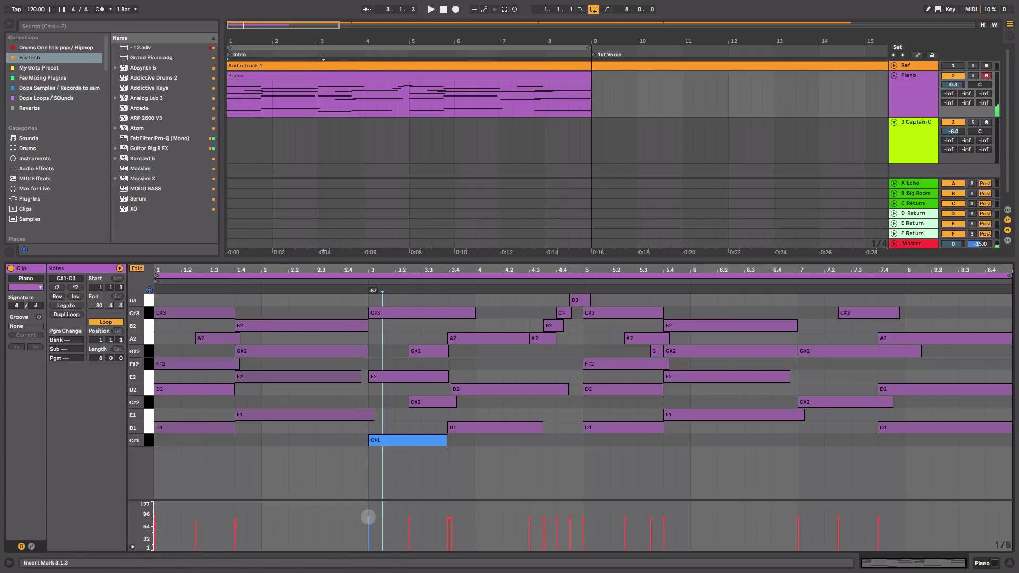
left_click(369, 514)
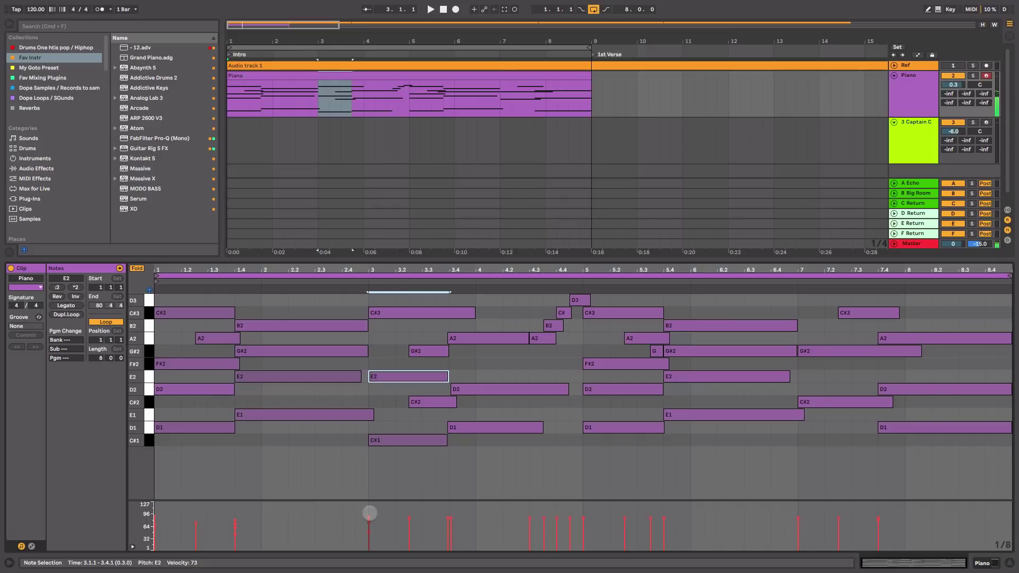
left_click(369, 514)
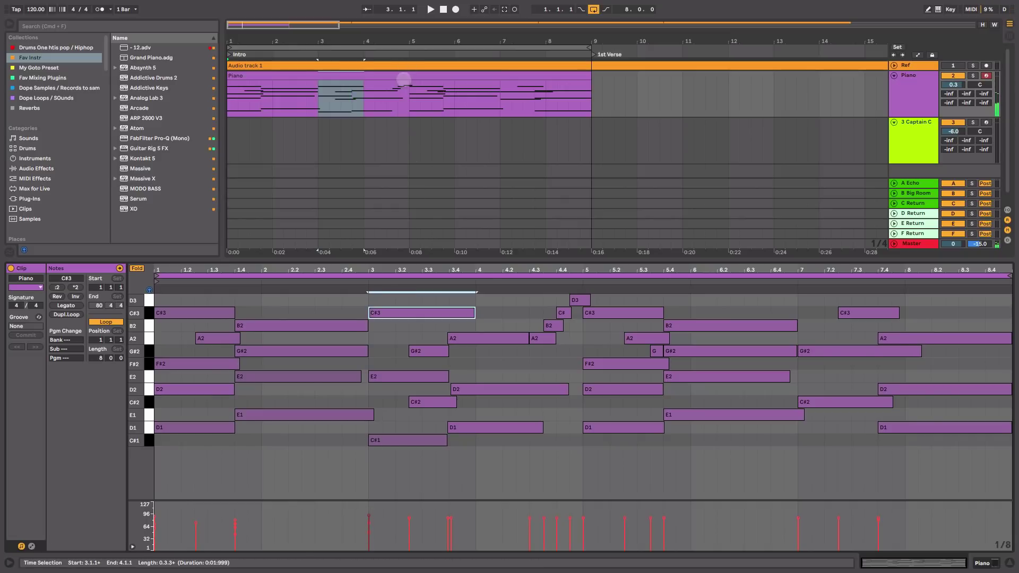
Select the Piano clip in the arrangement and play it to hear the edited velocities
left_click(404, 80)
key("space")
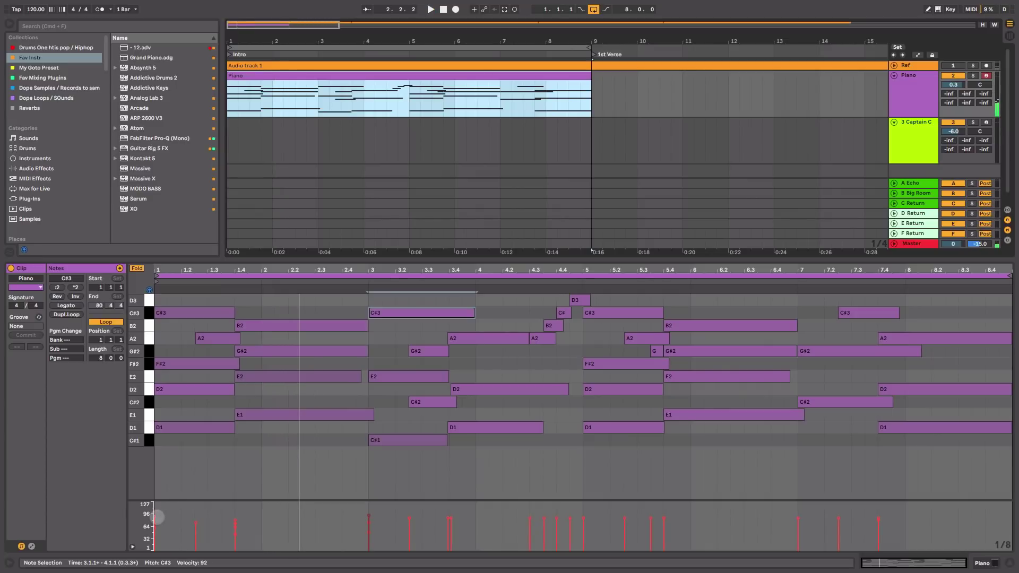
left_click(157, 517)
key("space")
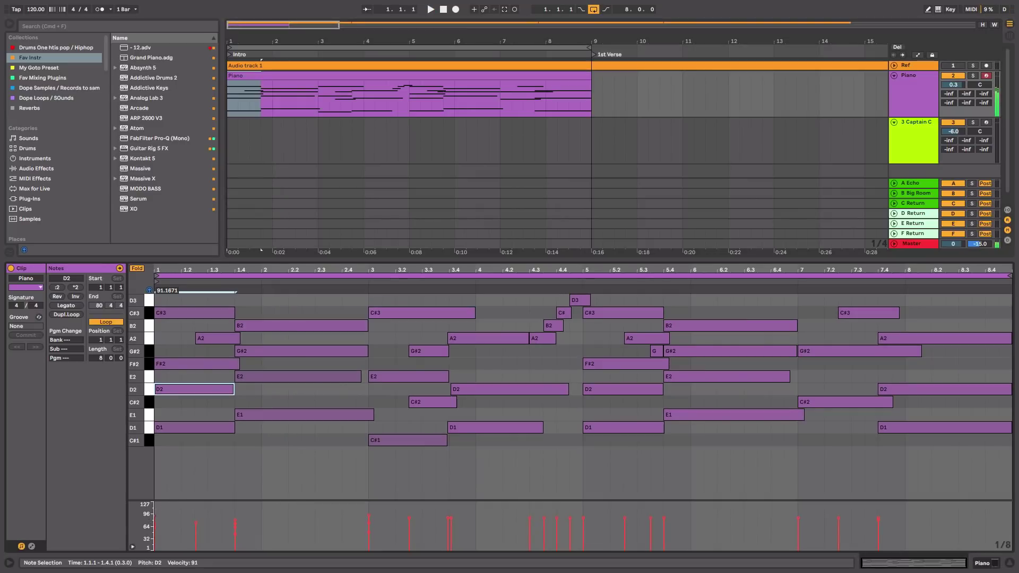
Set the first chord's C#3 velocity to 71 and its D2 velocity to 58, and play the clip
left_click_drag(155, 516, 155, 528)
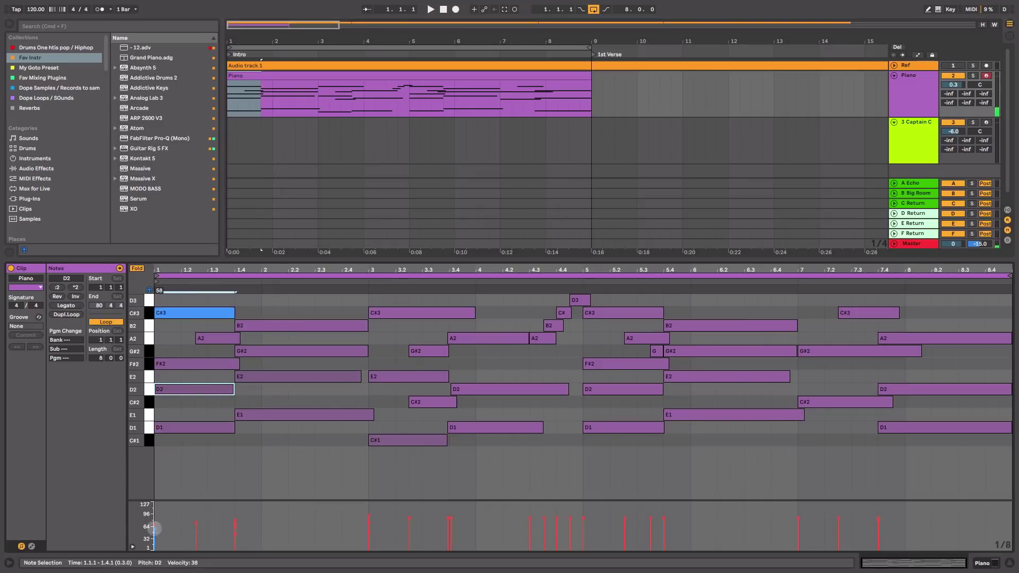
left_click(155, 524)
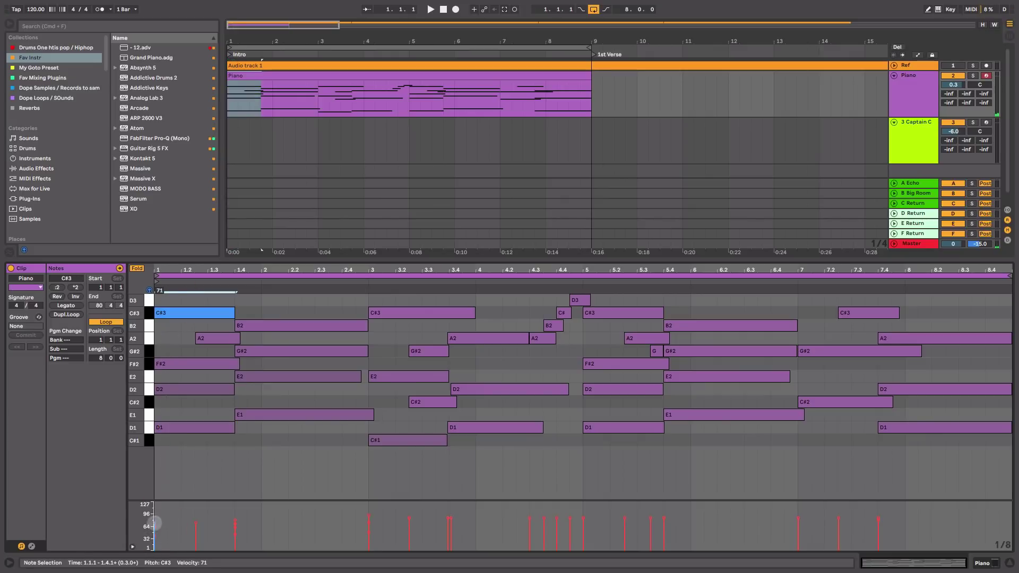
left_click_drag(155, 529, 157, 523)
left_click(154, 531)
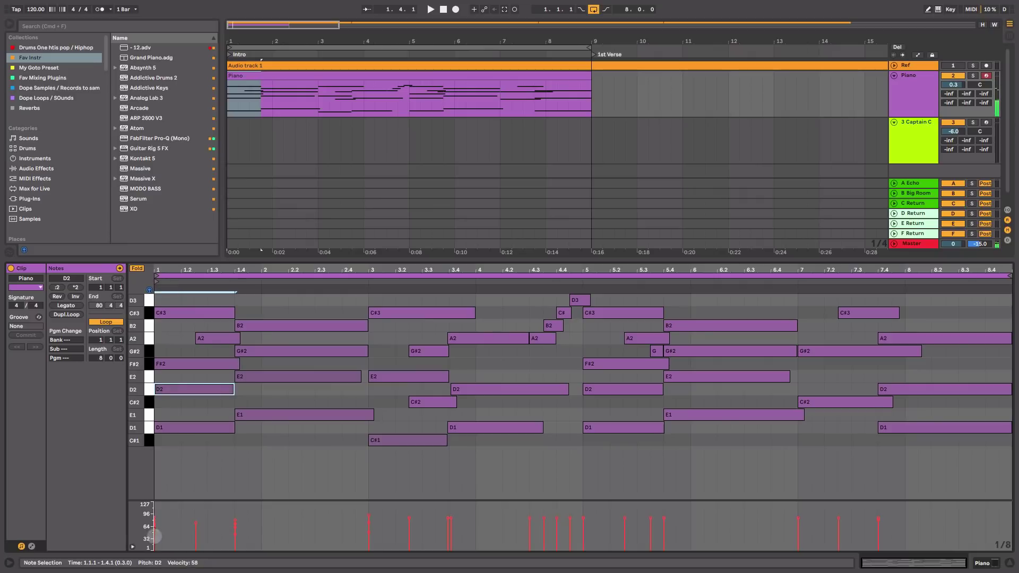
key("space")
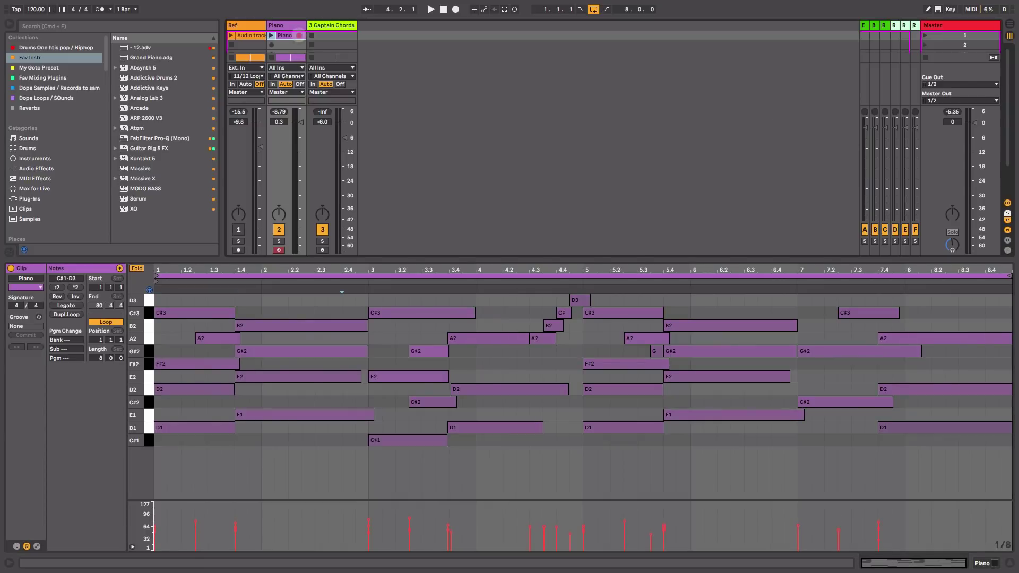
Return to the arrangement, select the whole Piano clip from bar 1 to bar 9, and play it
key("Tab")
left_click_drag(306, 75, 227, 91)
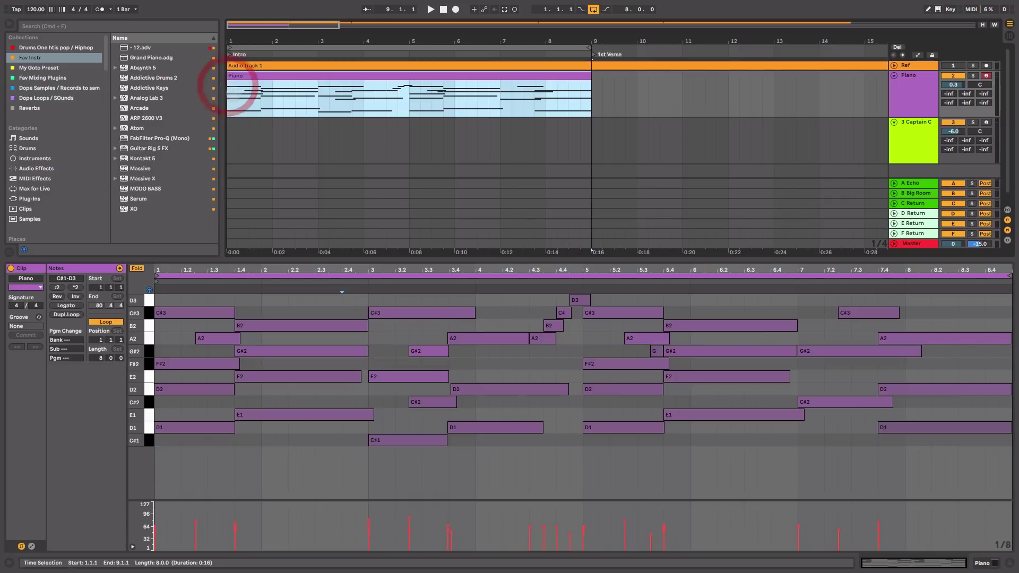
key("space")
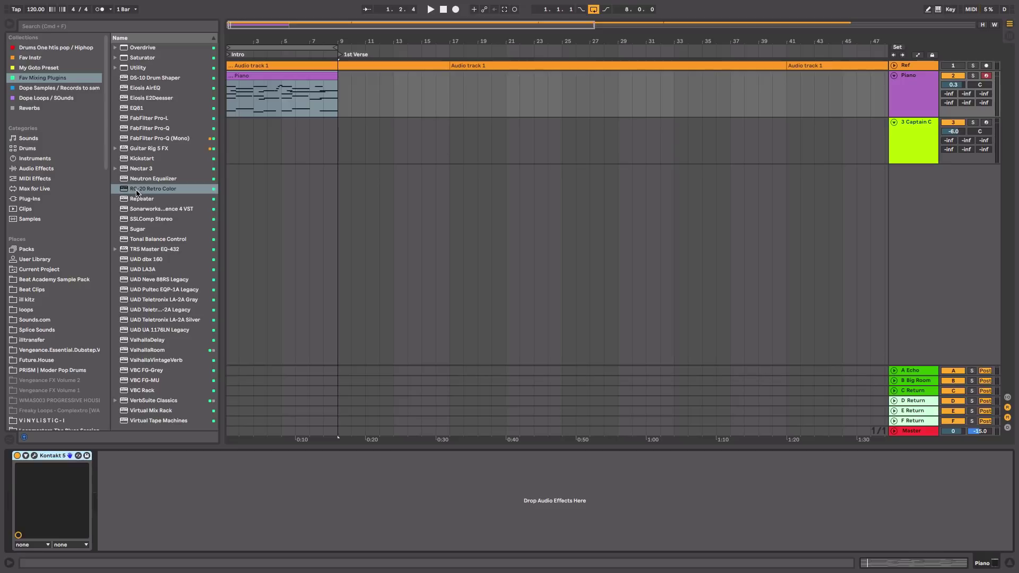
Add RC-20 Retro Color to the Piano track, set its Noise to 10%, and start playback
left_click_drag(136, 193, 270, 94)
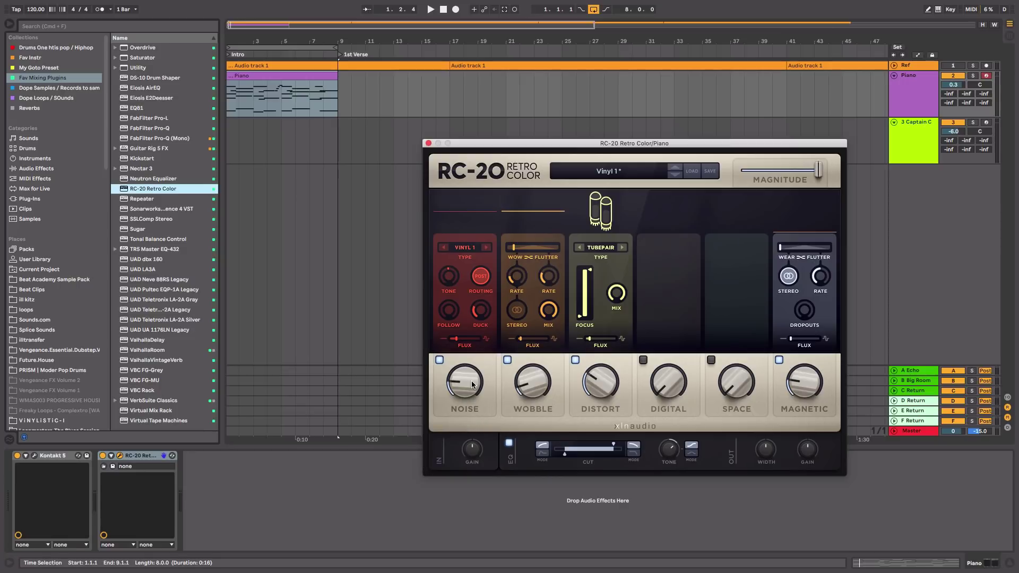
left_click_drag(471, 381, 467, 390)
key("space")
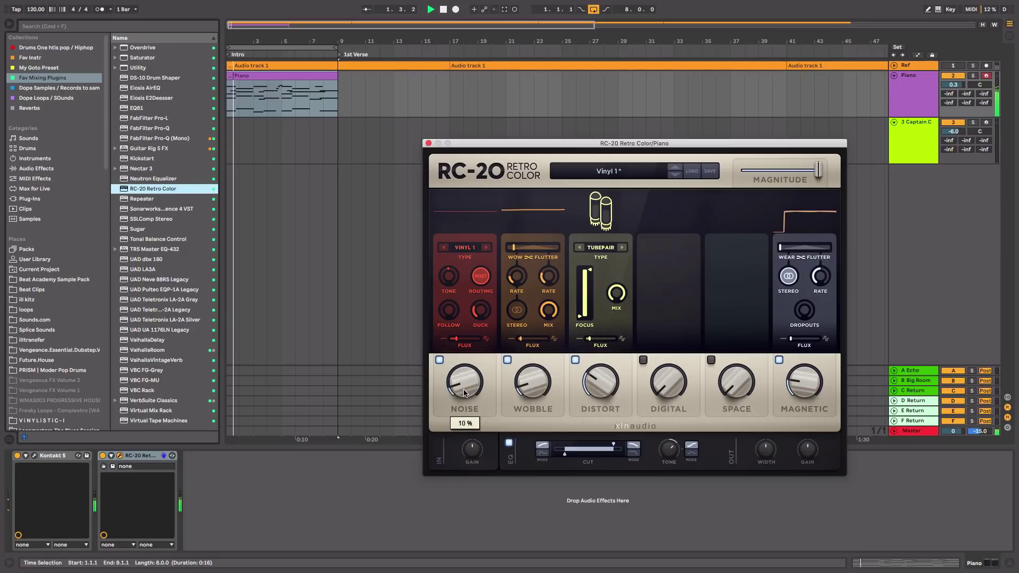
Increase the Duck amount and adjust the Tone of the RC-20 noise module, and set Distort to 45%
mouse_move(483, 314)
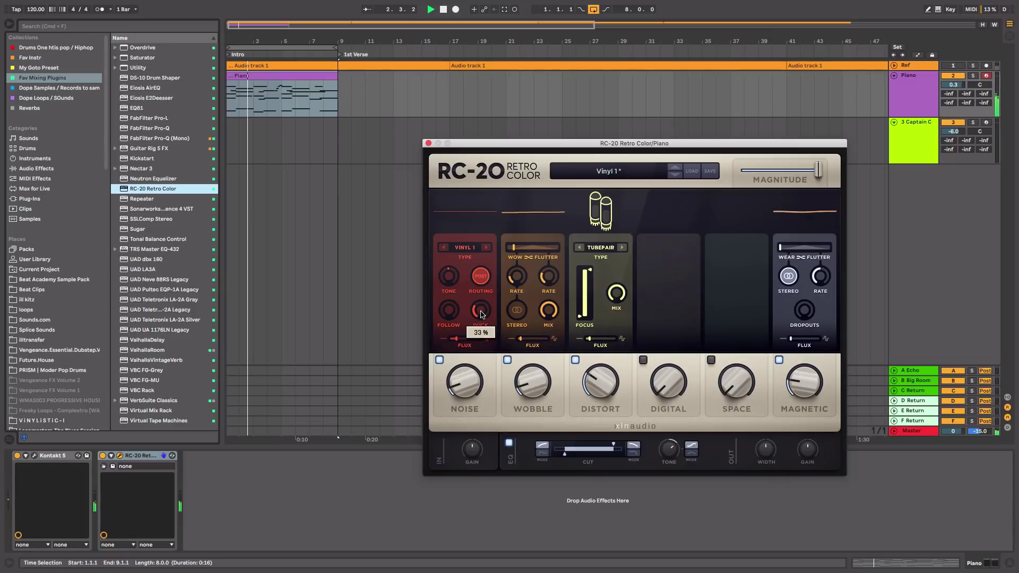
left_click_drag(482, 314, 452, 284)
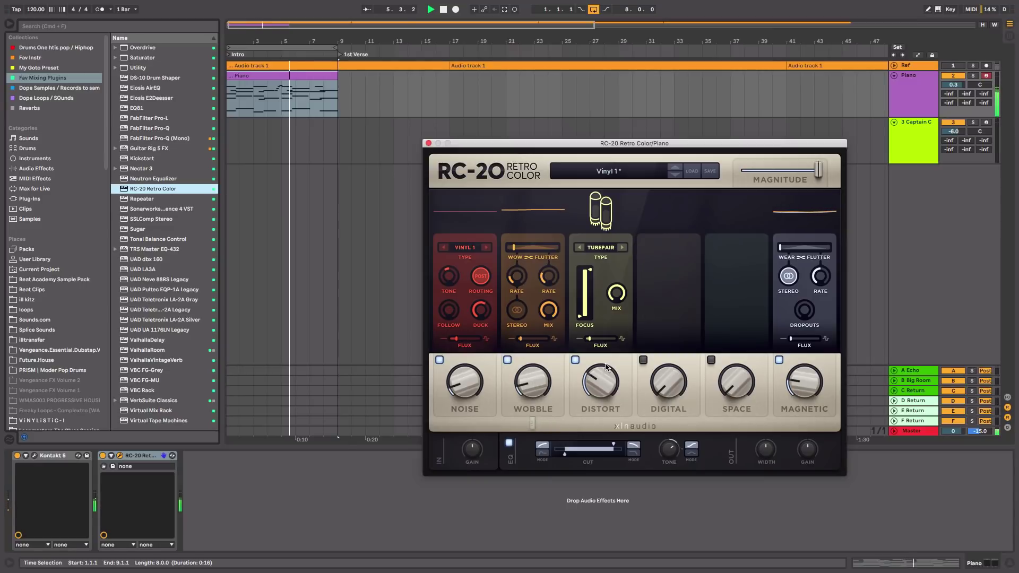
left_click_drag(607, 367, 614, 360)
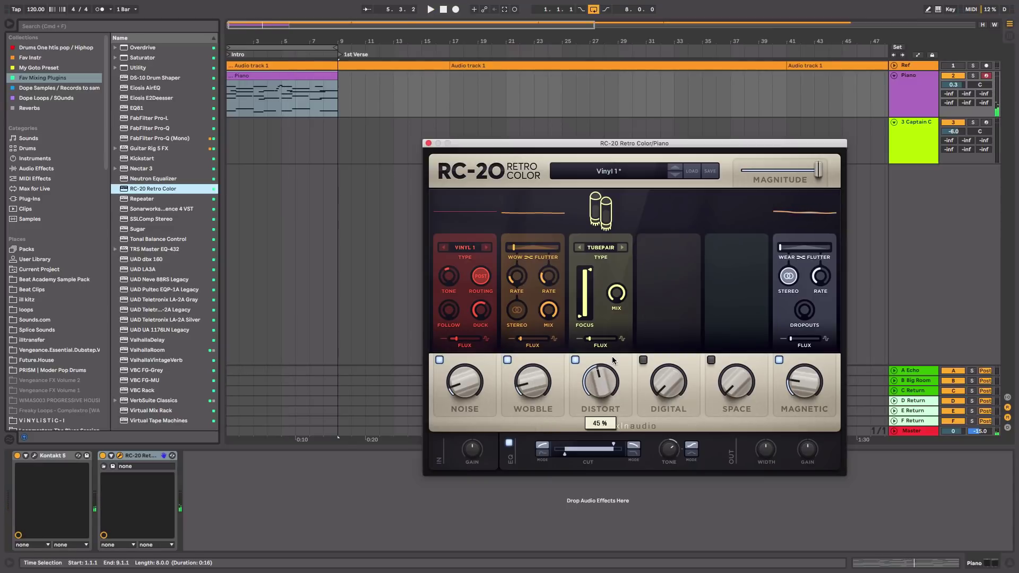
Change the RC-20 distortion type to Iron, enable the Space module with a slightly raised amount, and shorten its Decay during playback
left_click(623, 248)
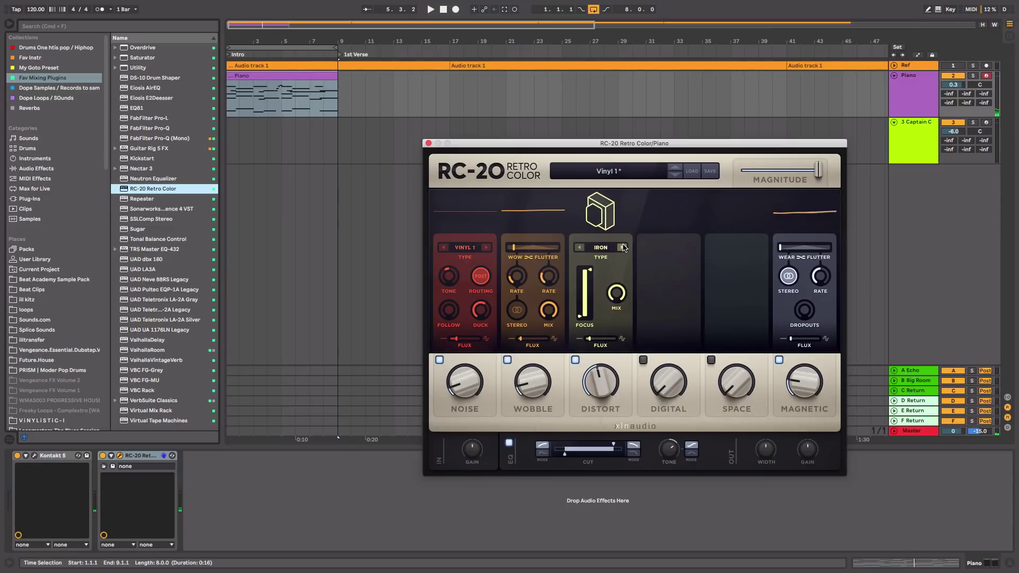
left_click(712, 359)
left_click_drag(743, 400, 744, 390)
key("space")
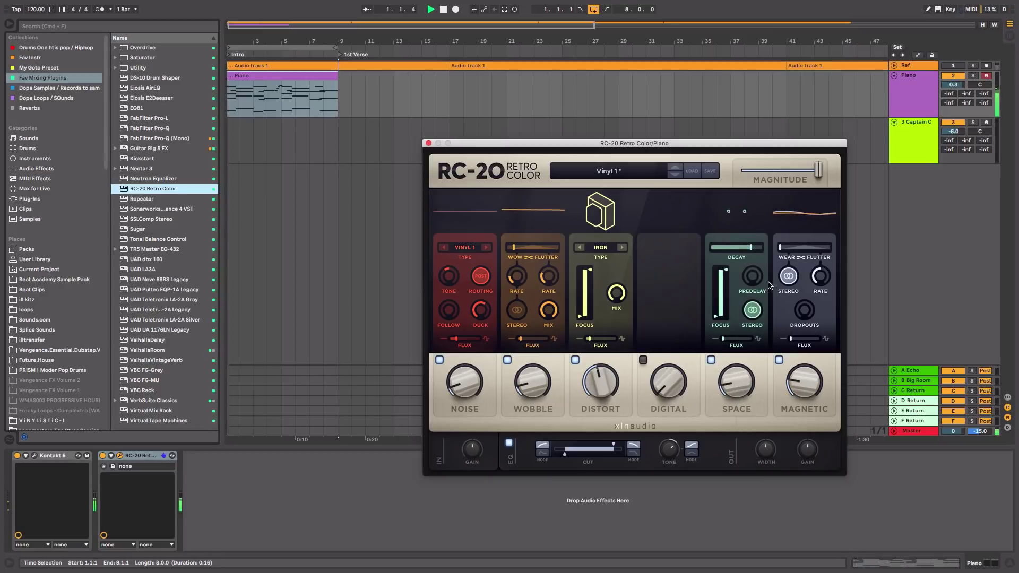
left_click_drag(752, 248, 738, 249)
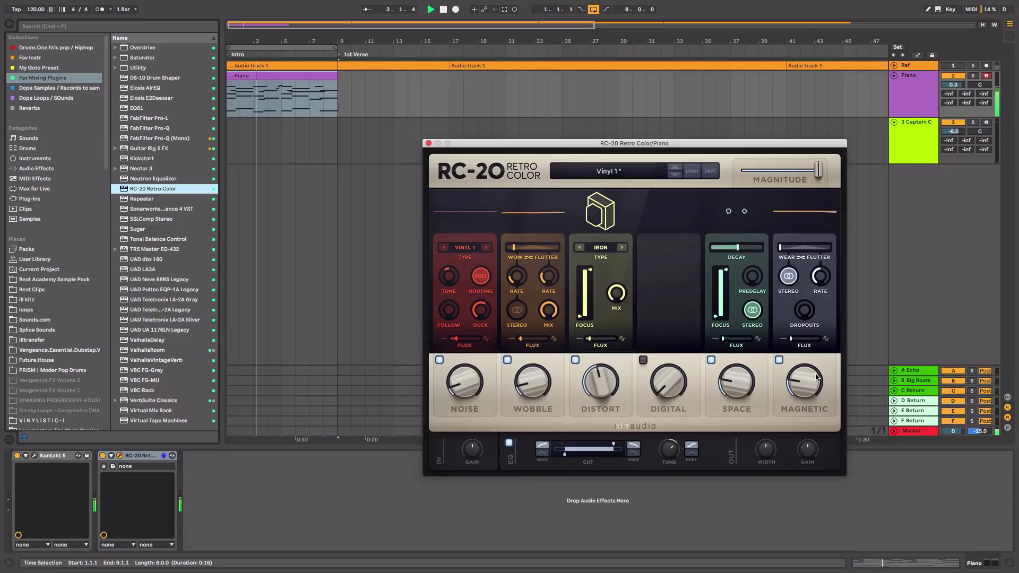
Set Magnetic to 30%, lower the EQ Tone and slightly raise the low cut, then stop playback and close RC-20
left_click_drag(816, 375, 816, 371)
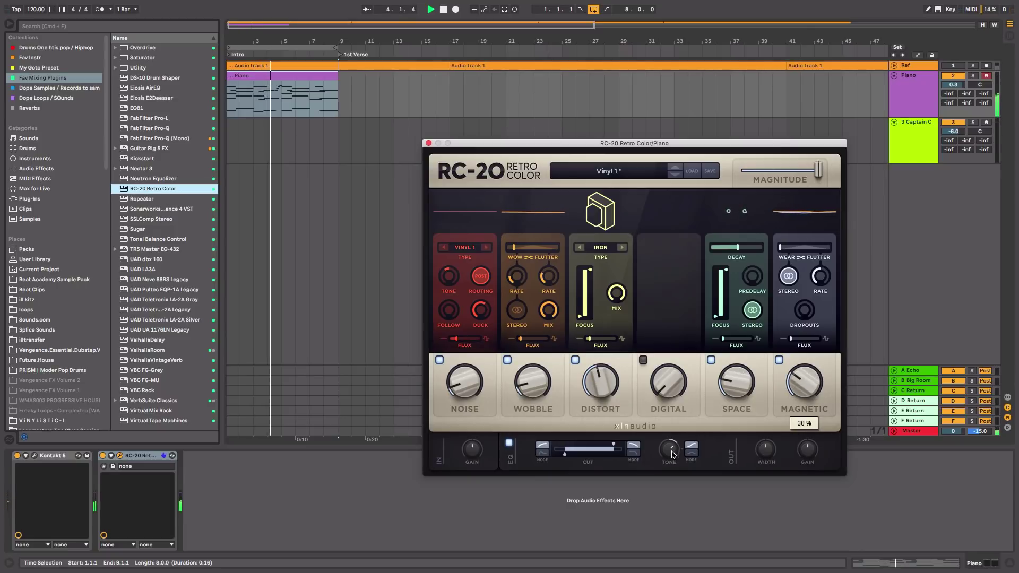
left_click_drag(673, 455, 669, 509)
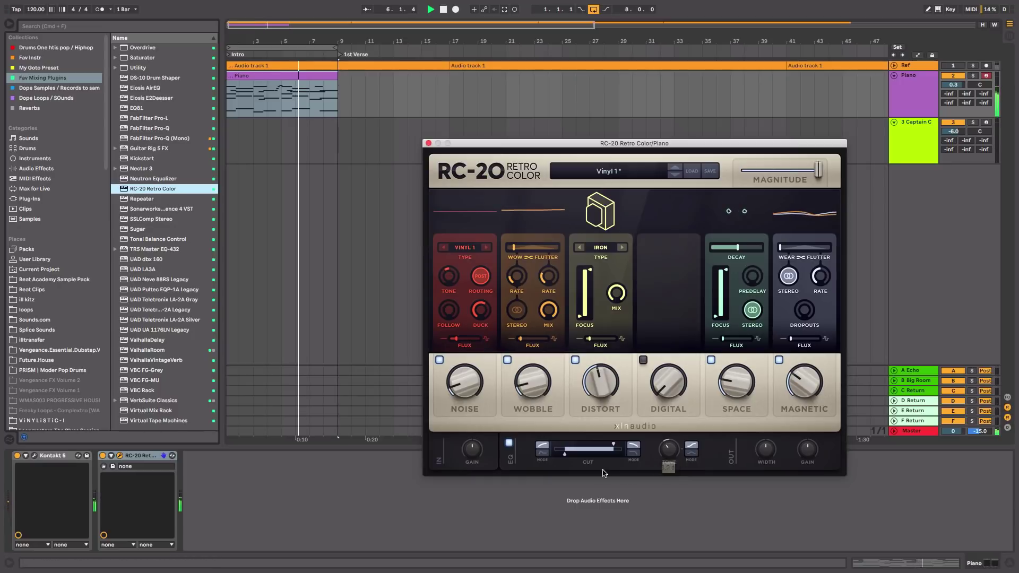
left_click_drag(565, 449, 569, 458)
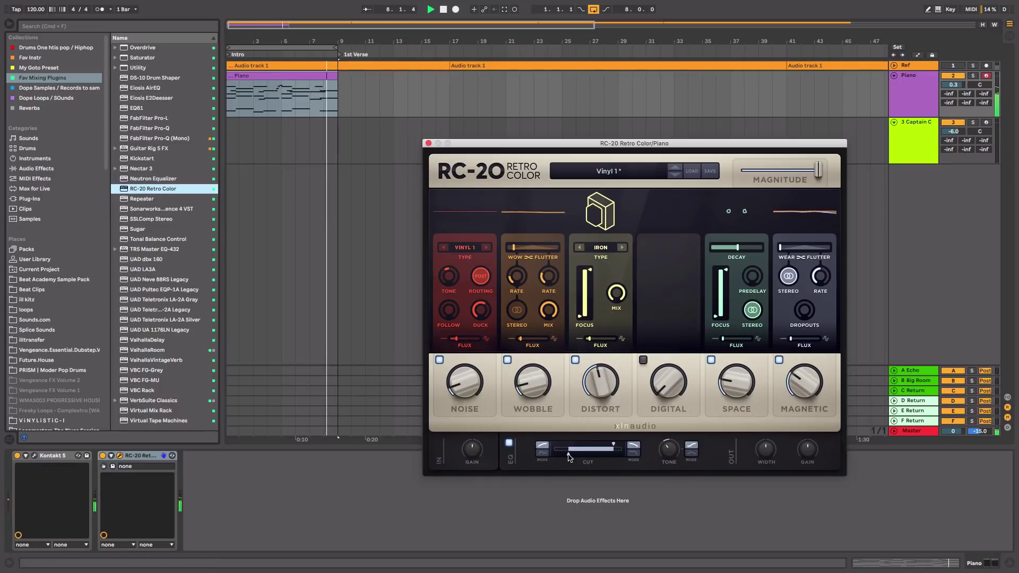
key("space")
left_click(429, 143)
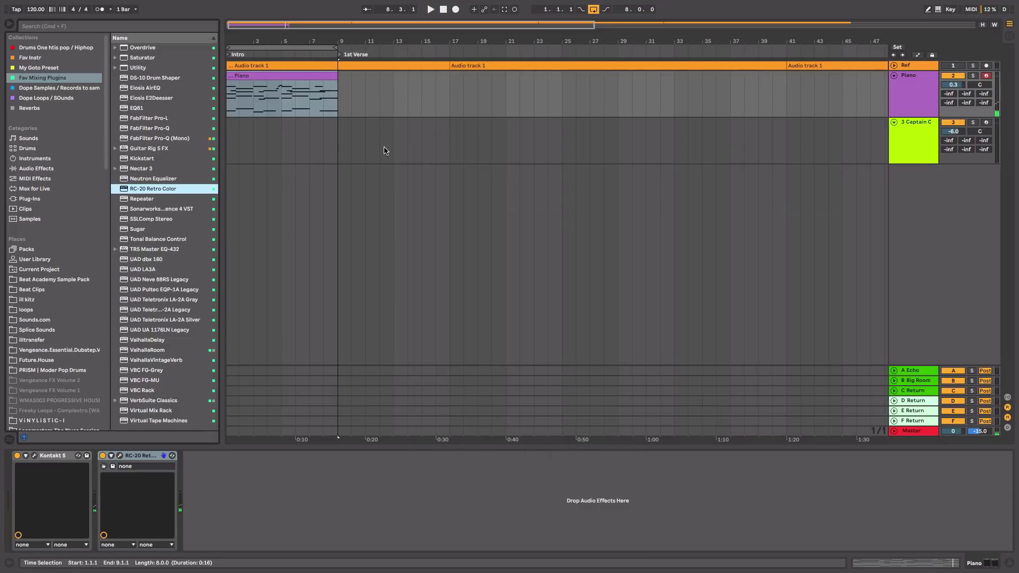
Add a Compressor after RC-20 on the Piano track and expand its sidechain section
left_click(46, 170)
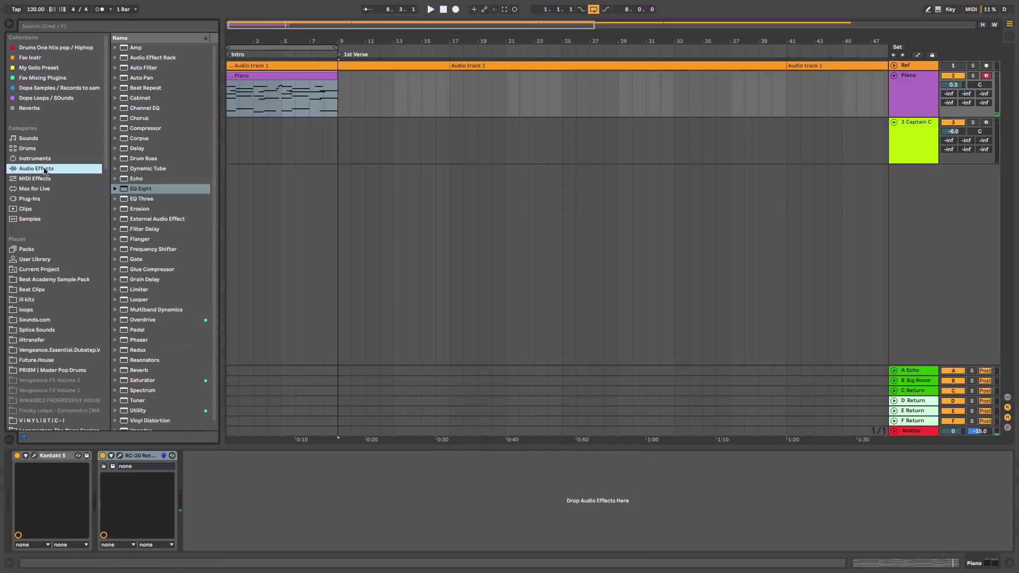
left_click_drag(150, 129, 222, 478)
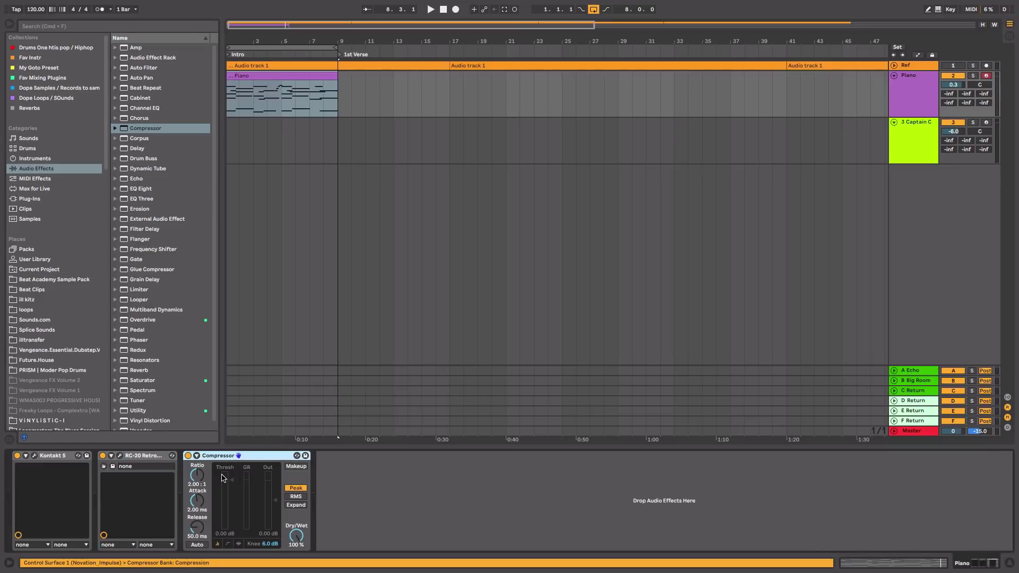
left_click(196, 456)
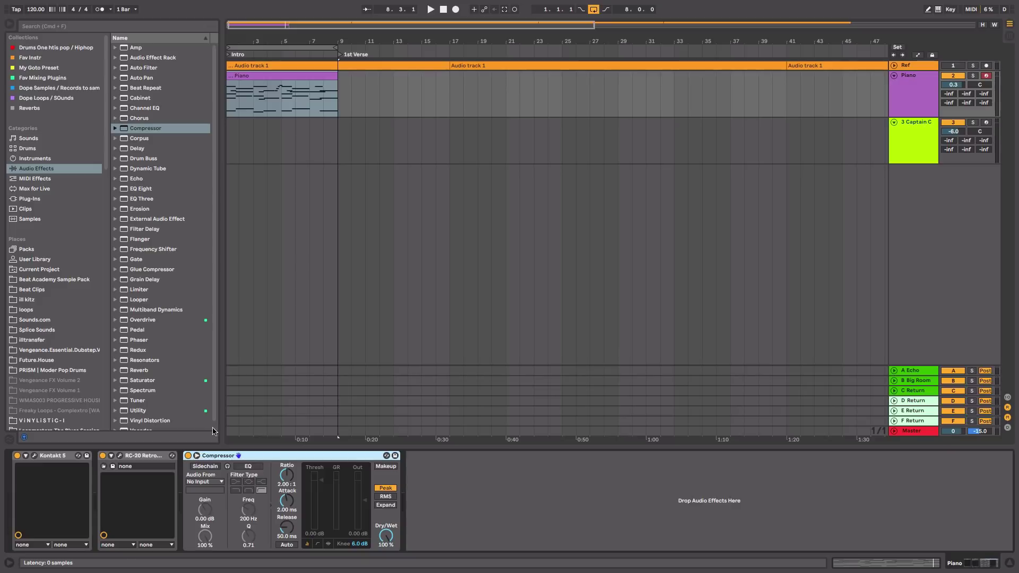
Unfold the Ref track to examine its waveform across the arrangement, and select its clip from bar 17 to bar 41
left_click(894, 66)
key("w")
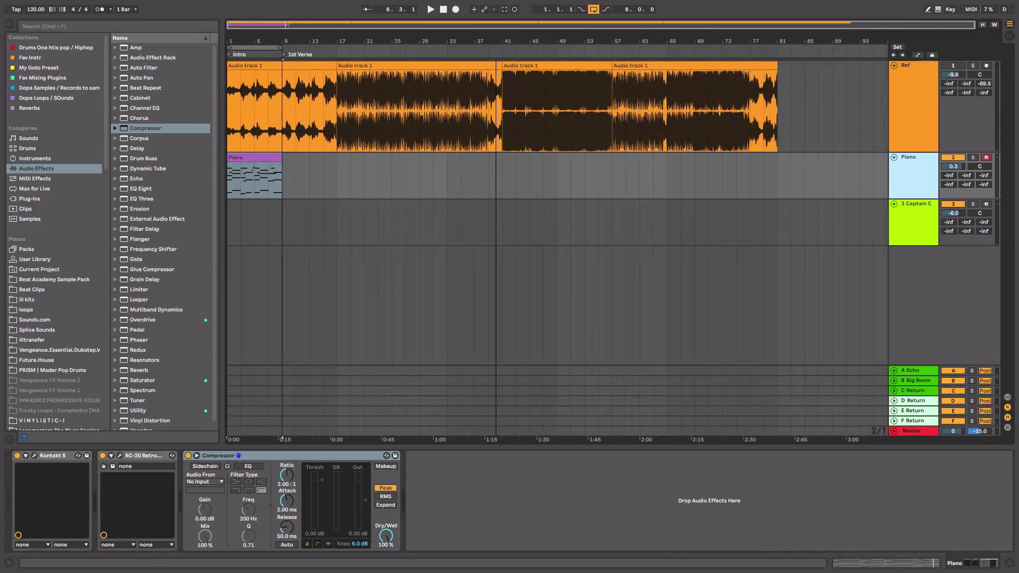
left_click_drag(496, 41, 637, 58)
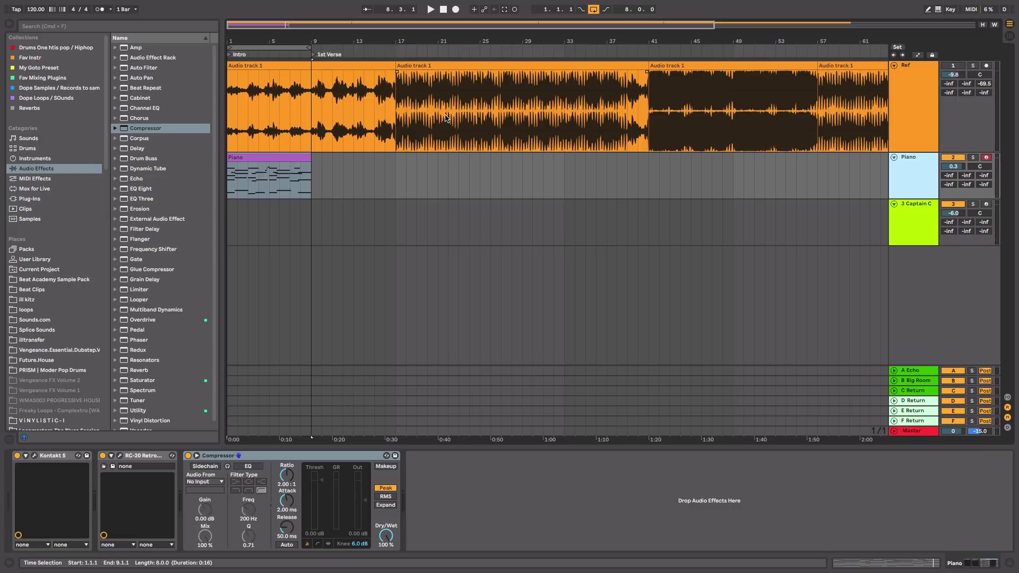
left_click_drag(229, 105, 653, 130)
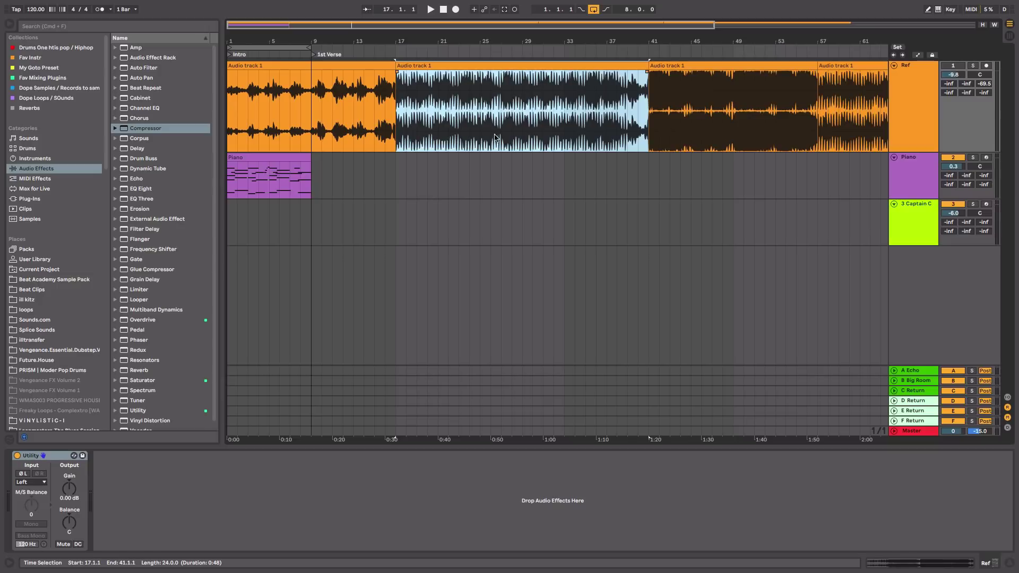
Turn off arrangement looping and extend the looped Piano clip to bar 73
left_click(370, 189)
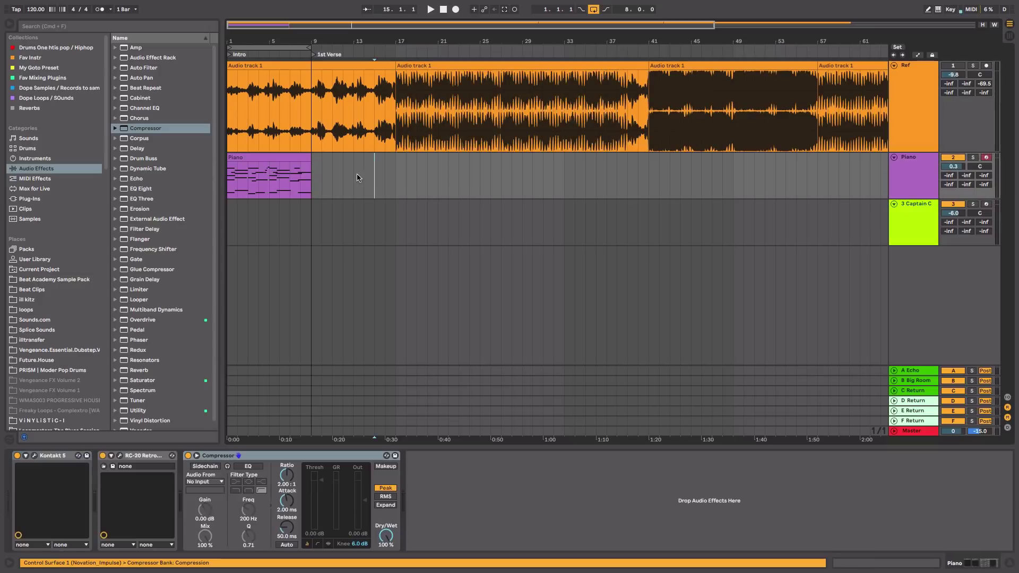
left_click(298, 160)
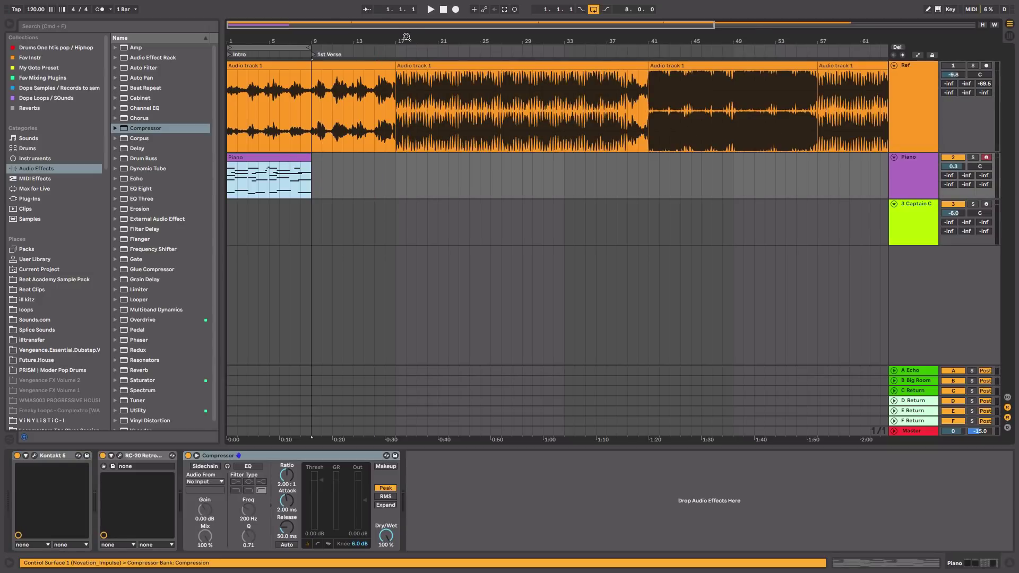
left_click_drag(406, 38, 432, 20)
left_click(593, 9)
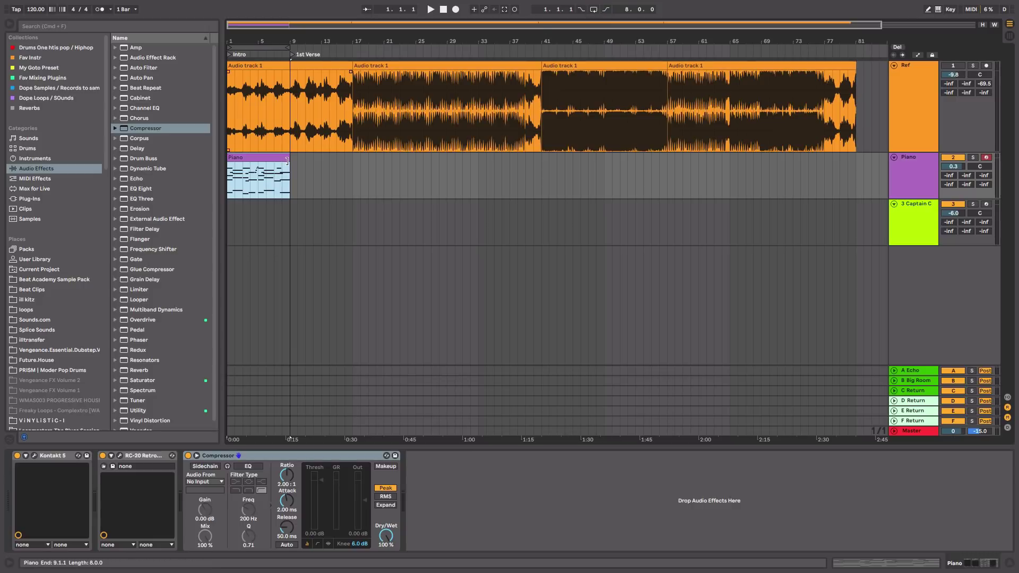
left_click_drag(290, 168, 795, 169)
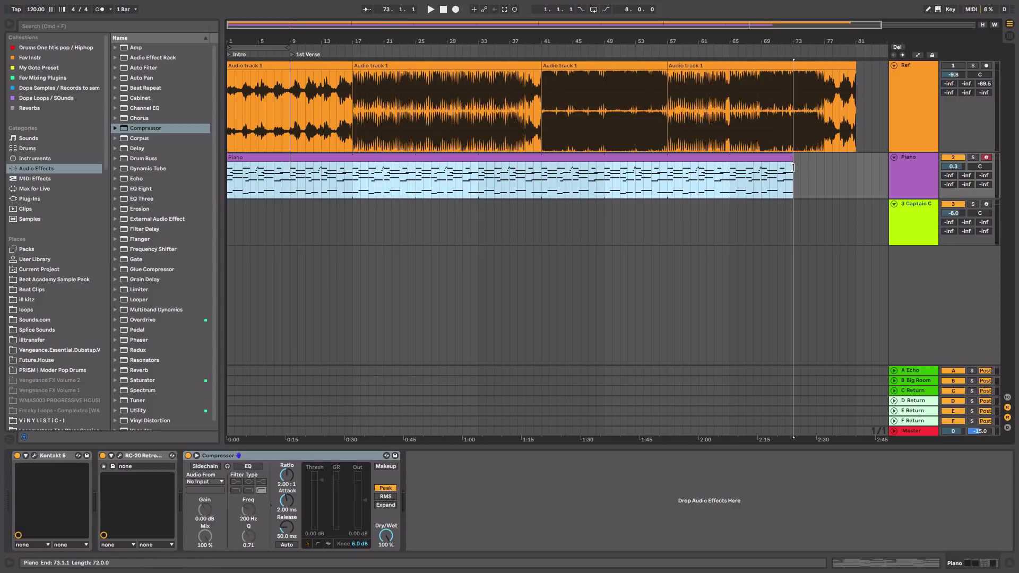
left_click(925, 186)
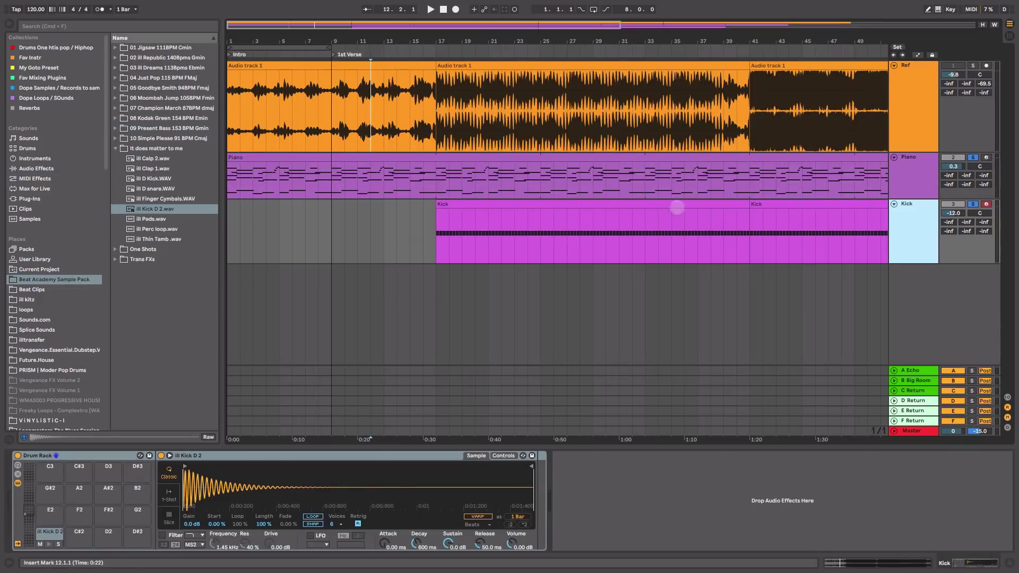
Review the Ref section from bar 17 to 41 and the Kick track's Drum Rack holding ill Kick D 2.wav from Beat Academy Sample Pack
left_click(670, 206)
left_click_drag(435, 118, 750, 118)
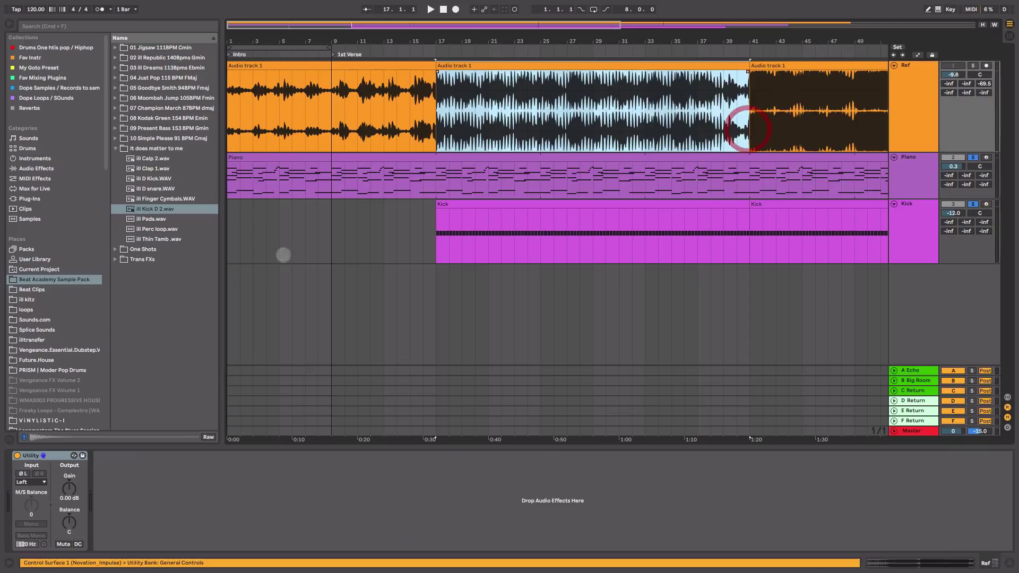
left_click(30, 281)
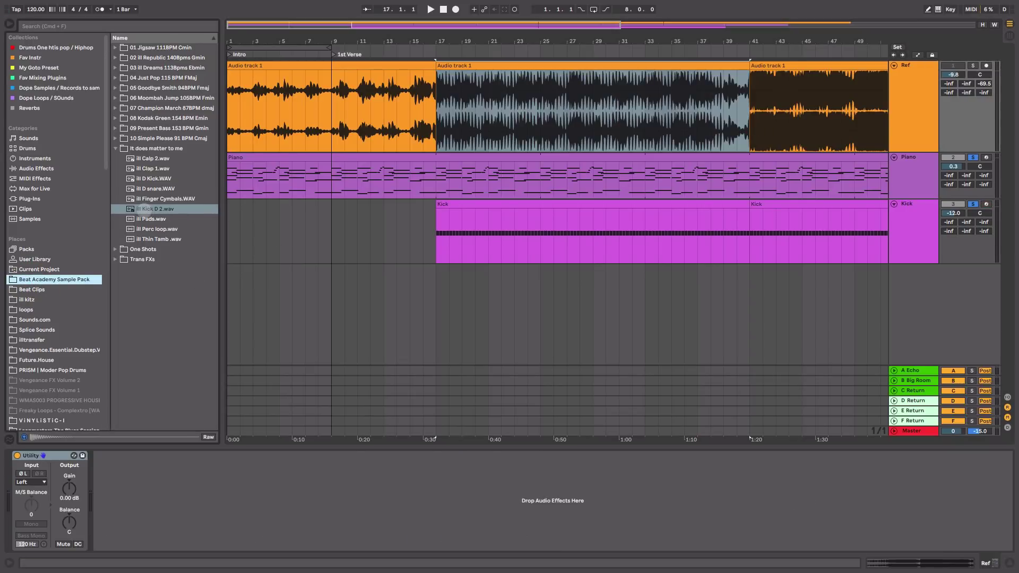
left_click_drag(145, 210, 914, 223)
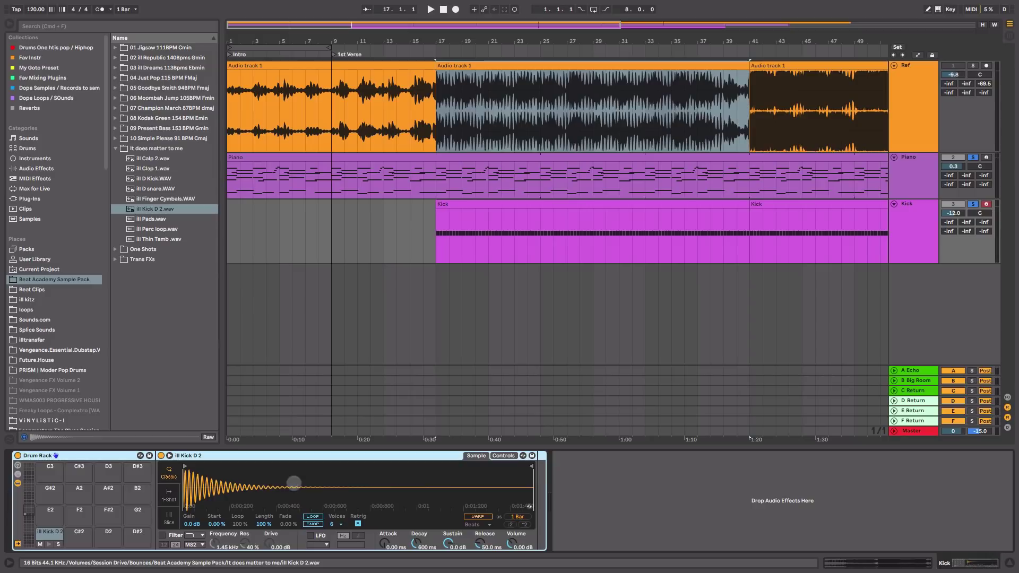
Unsolo the Piano track and audition the soloed Kick track from bar 17
left_click(973, 158)
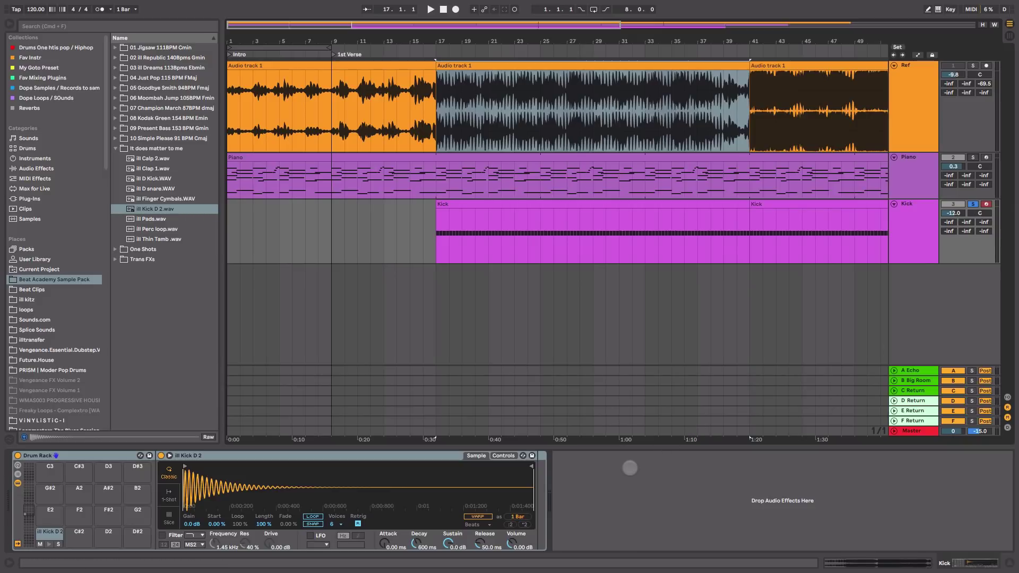
key("space")
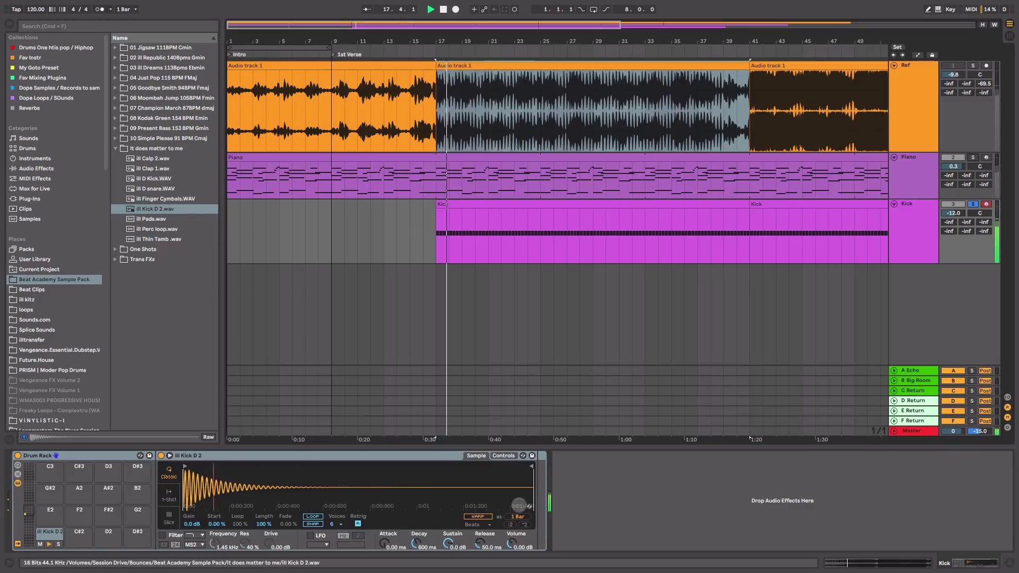
key("space")
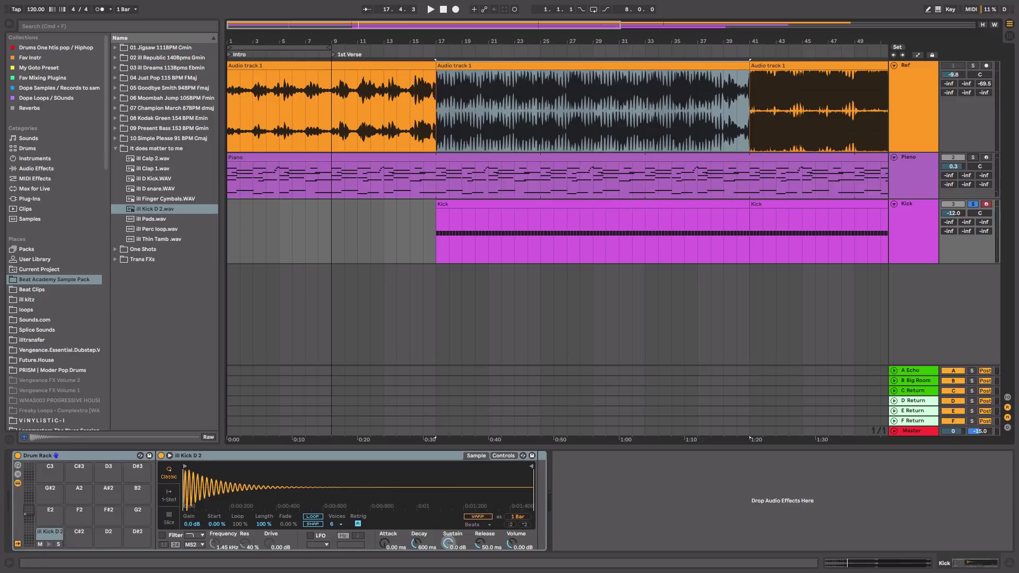
Set the kick sample's Sustain to -19 dB, Release to 347 ms and Decay to 493 ms, and audition the kick
left_click_drag(448, 543, 448, 546)
key("space")
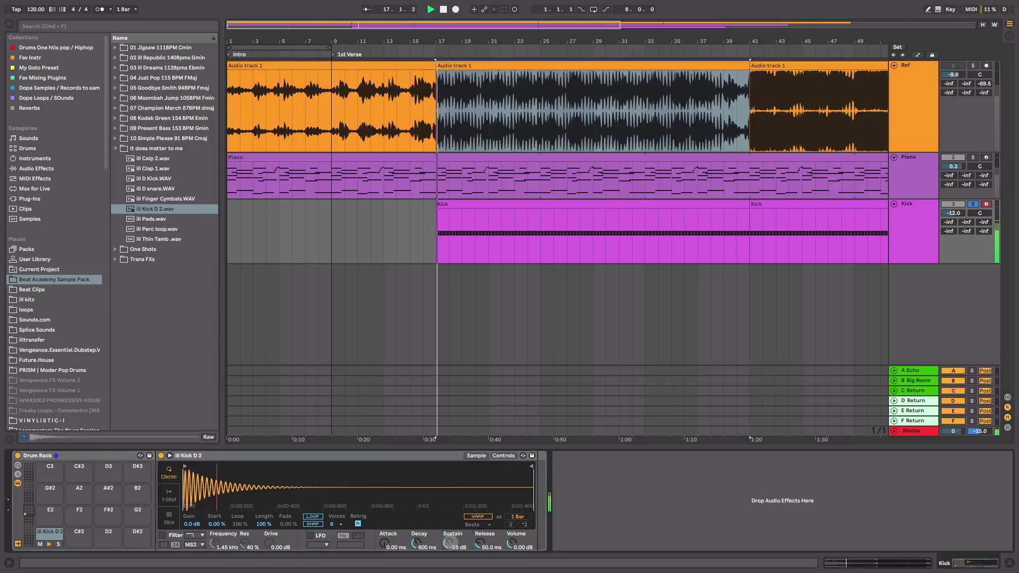
key("space")
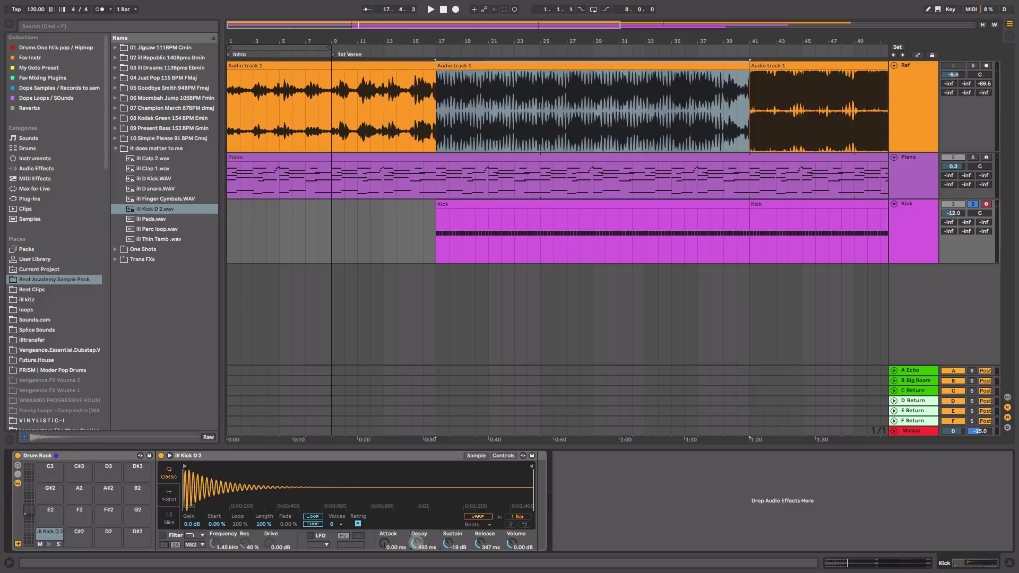
key("space")
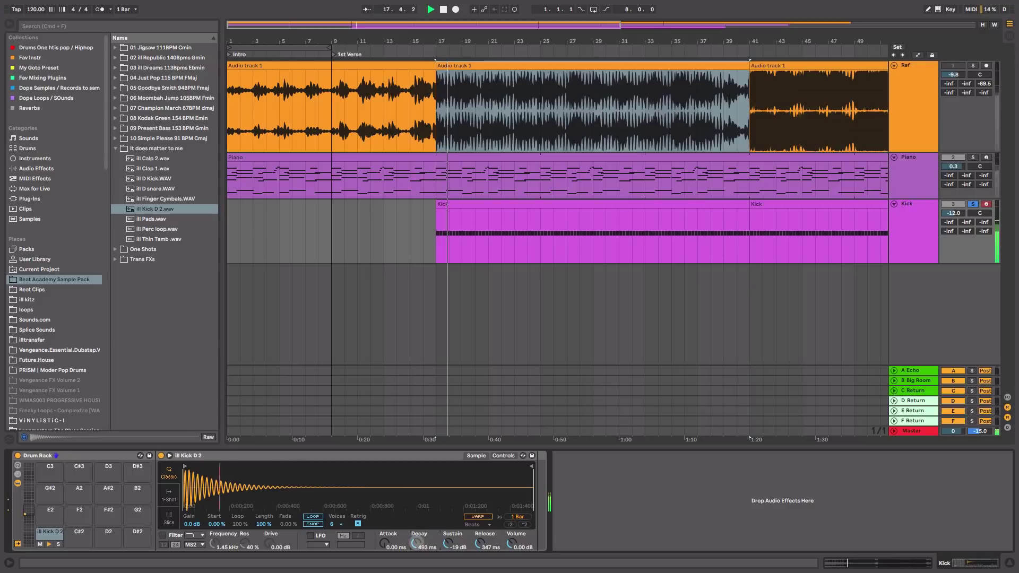
key("space")
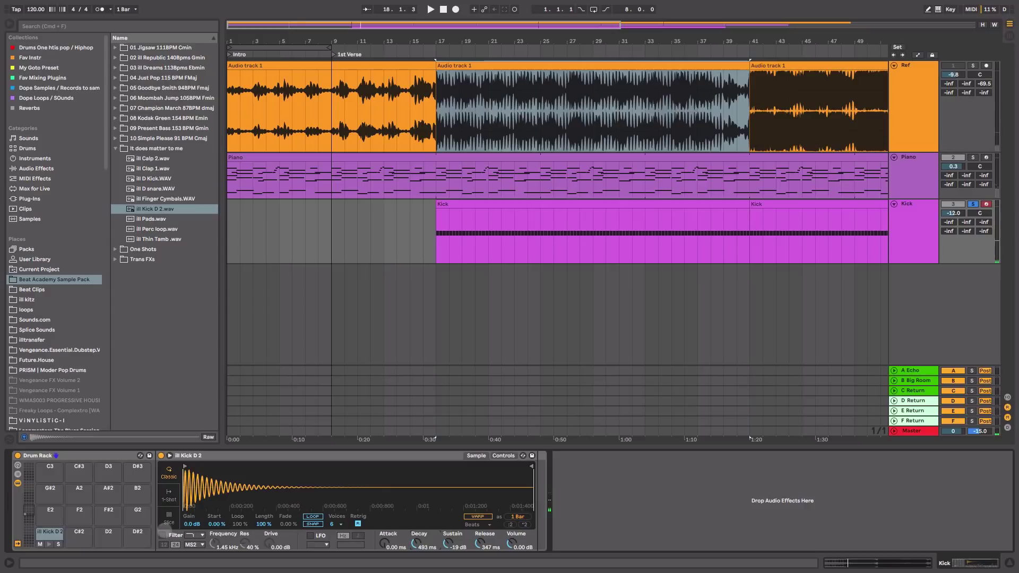
Enable the kick sample's filter with Frequency 1.06 kHz, Res 31% and Drive 6.67 dB, auditioning the kick during the adjustments
left_click(163, 535)
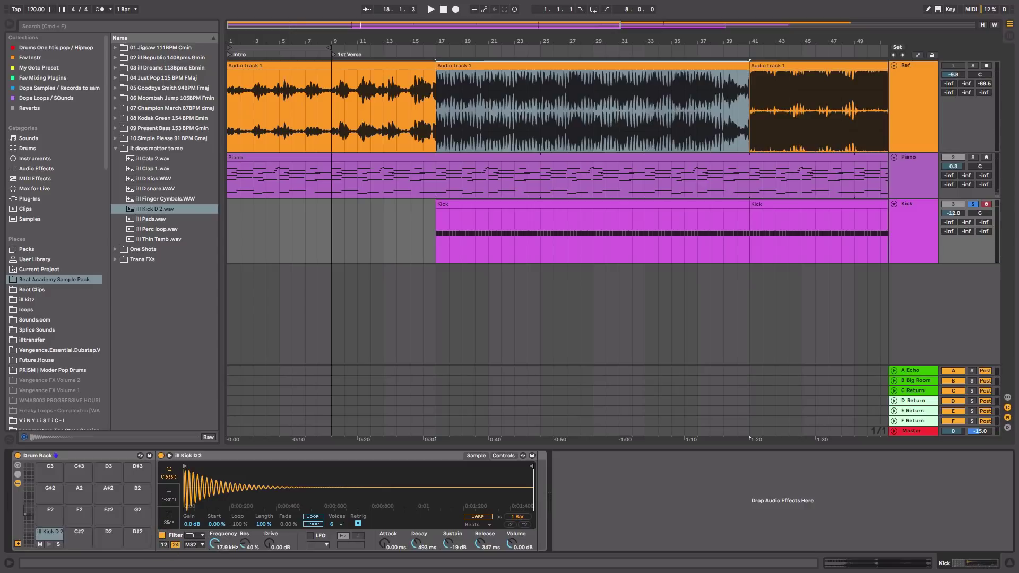
key("space")
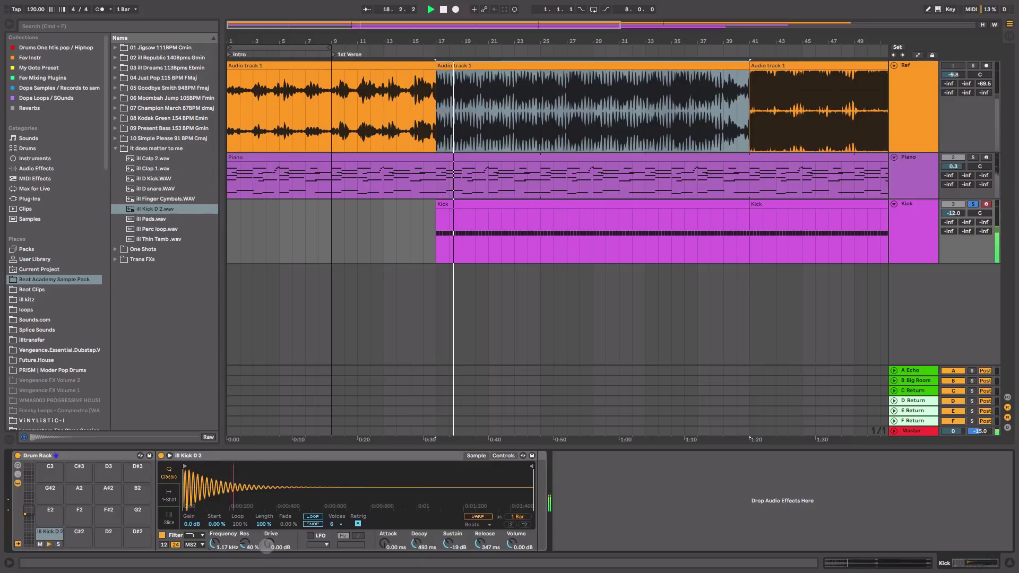
key("space")
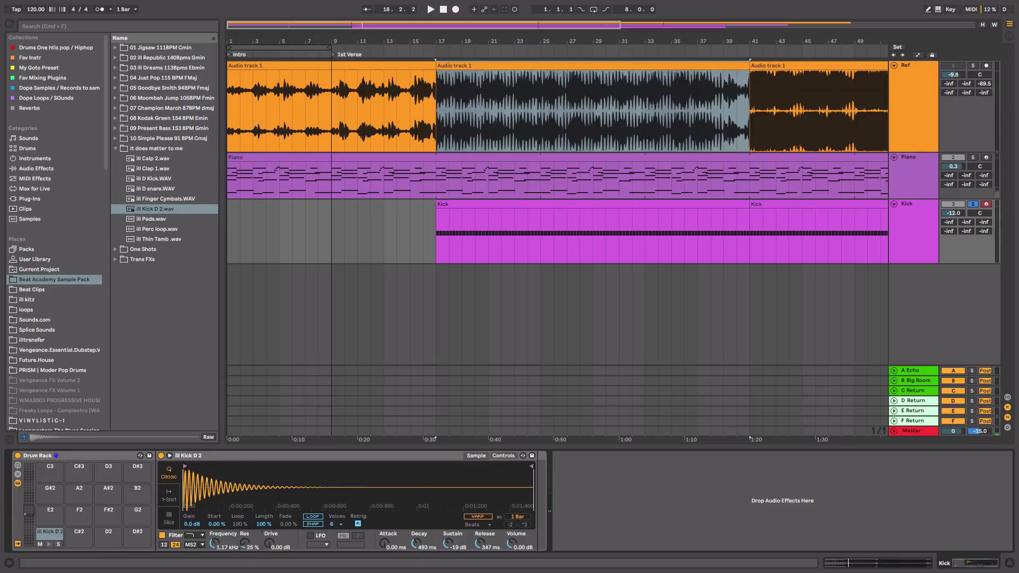
key("space")
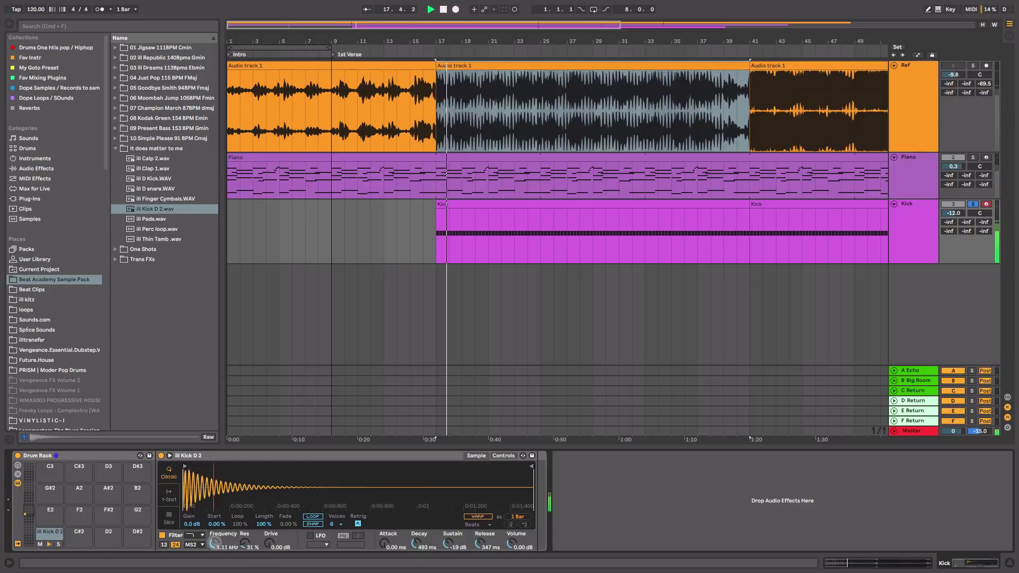
key("space")
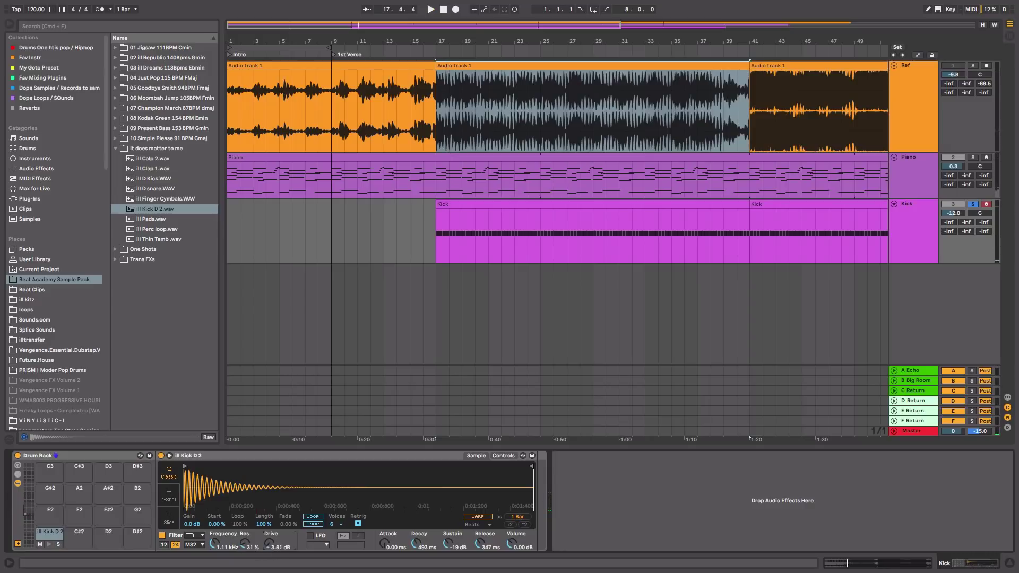
key("space")
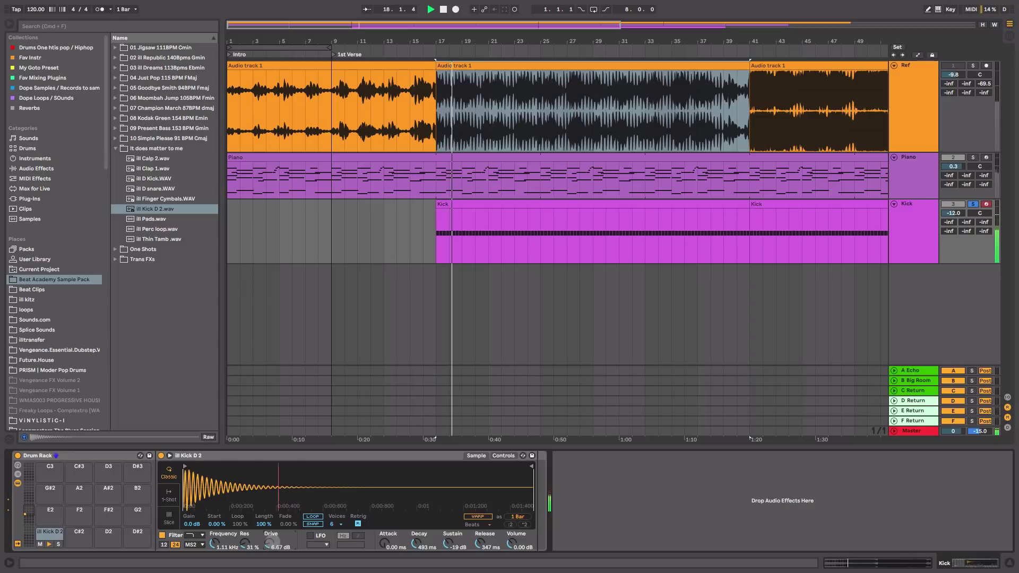
key("space")
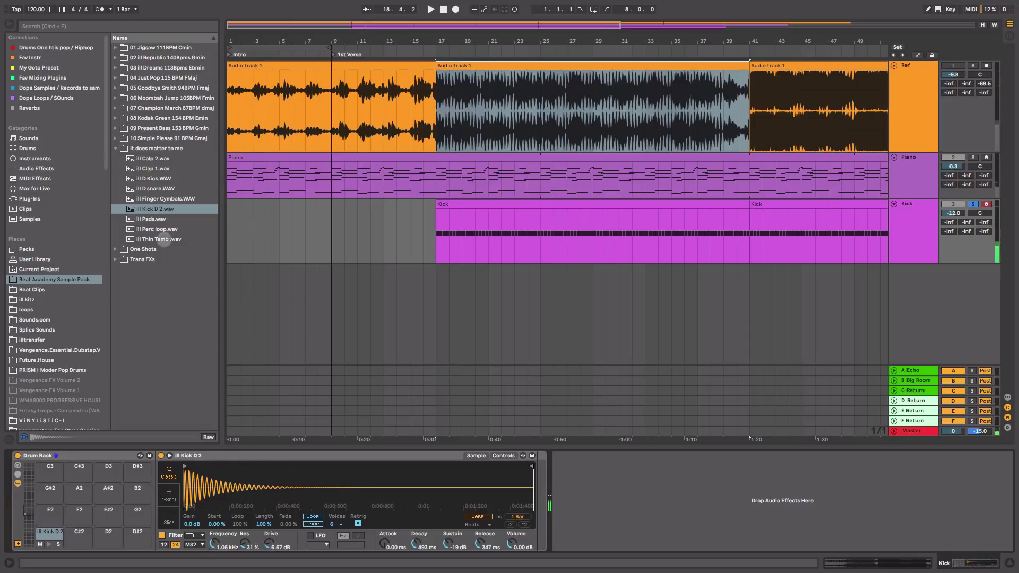
Add an EQ Eight to the Kick track with its low cut set to 56.2 Hz, auditioning the kick
left_click(60, 169)
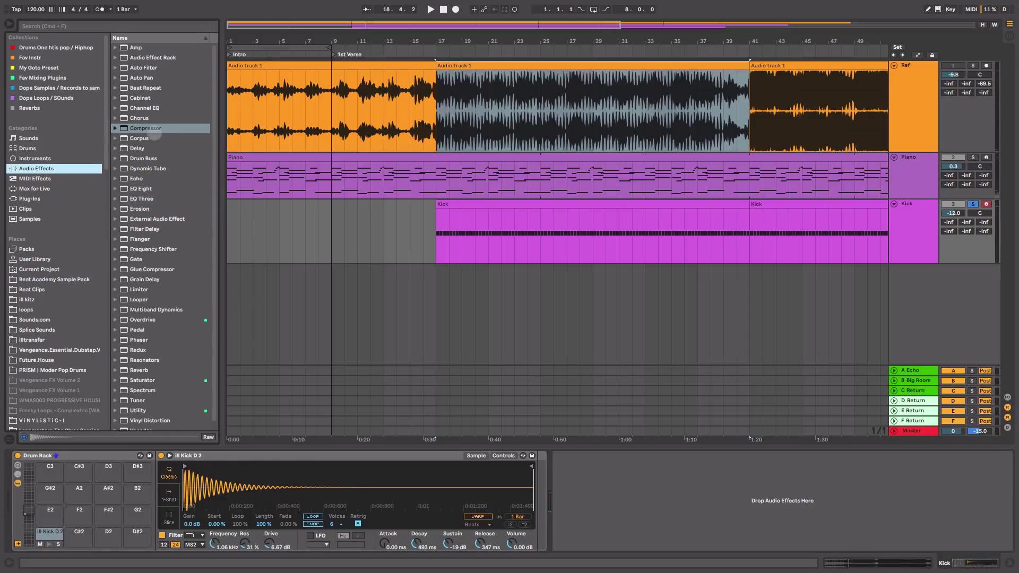
left_click_drag(142, 187, 629, 486)
key("space")
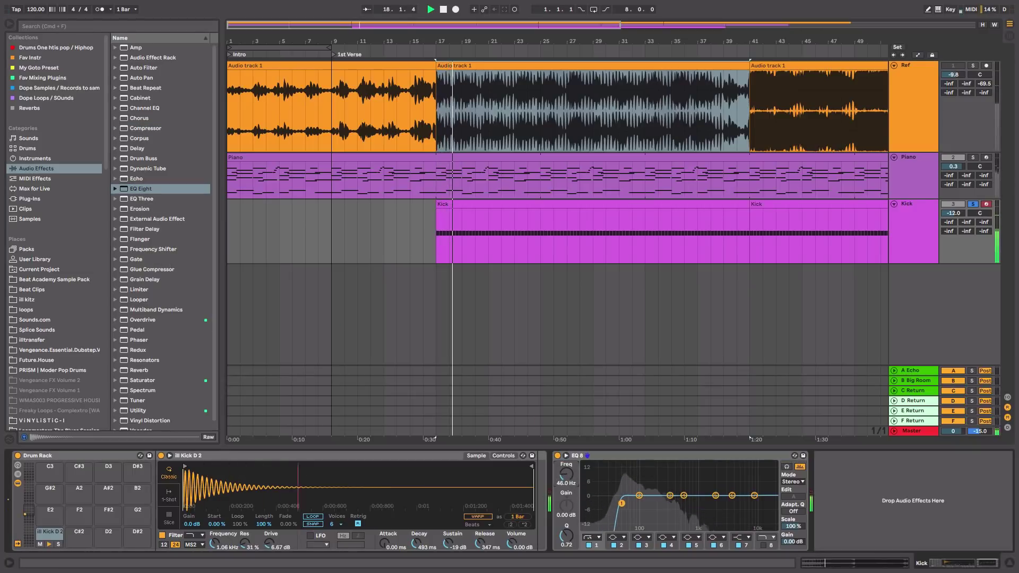
key("space")
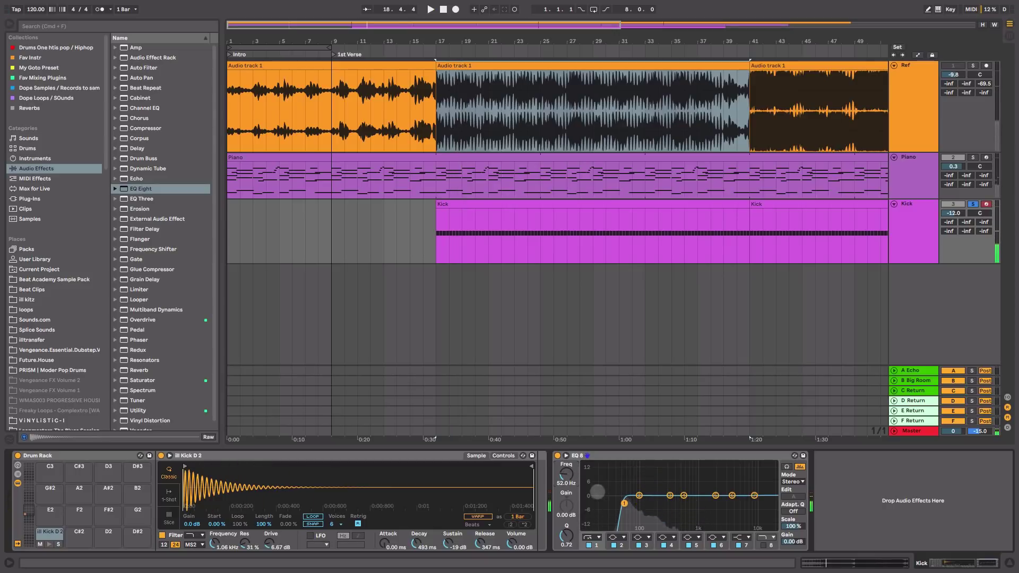
left_click_drag(597, 493, 616, 511)
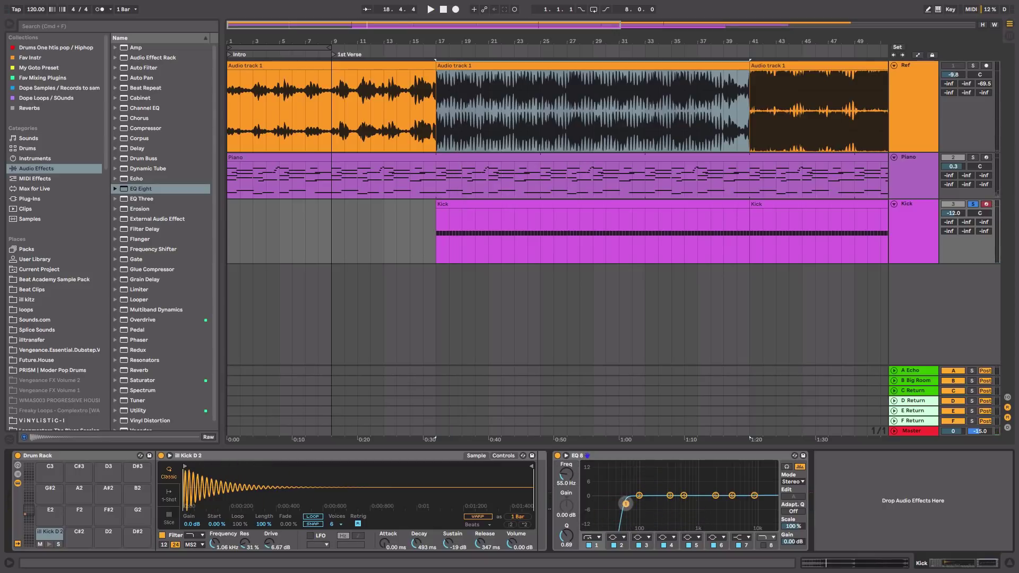
key("space")
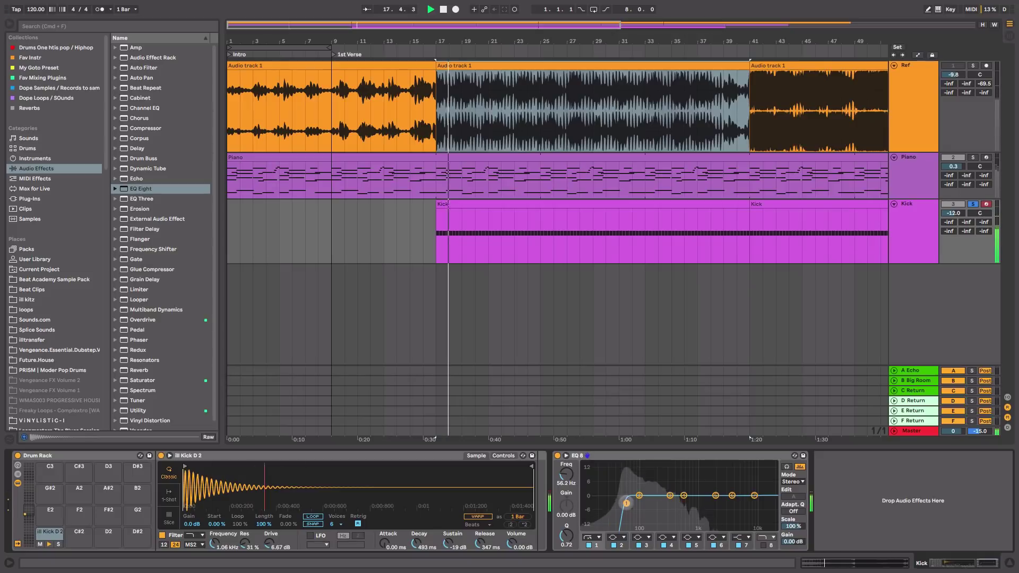
key("space")
Set the Kick track as the sidechain input of the Piano track's Compressor
left_click(916, 162)
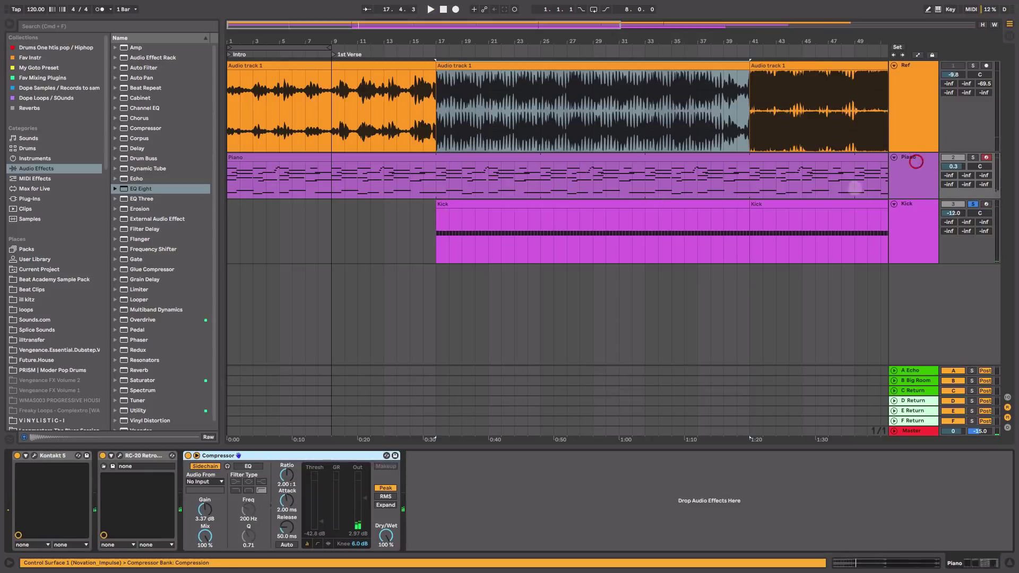
left_click(207, 466)
left_click(208, 466)
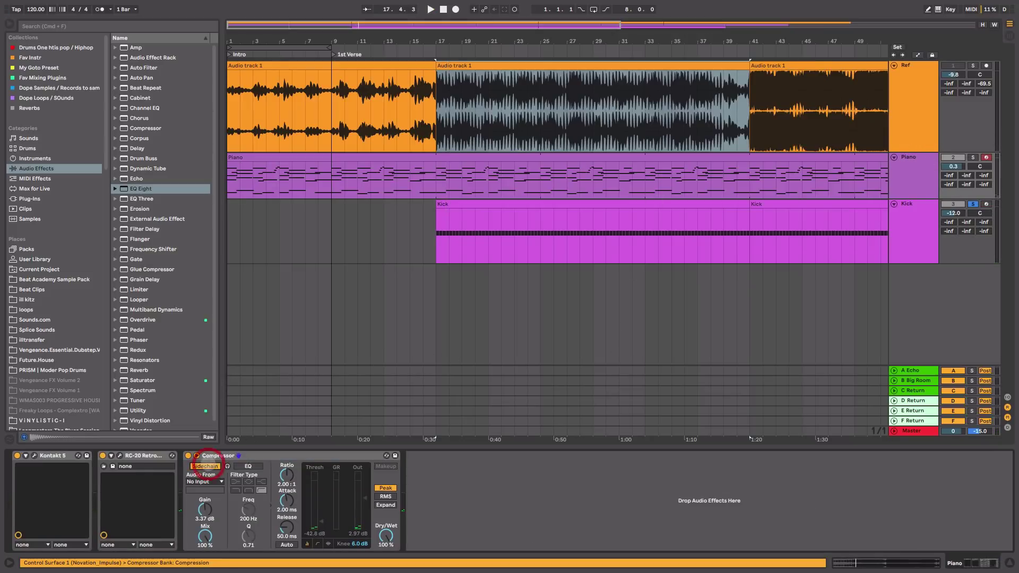
left_click(221, 481)
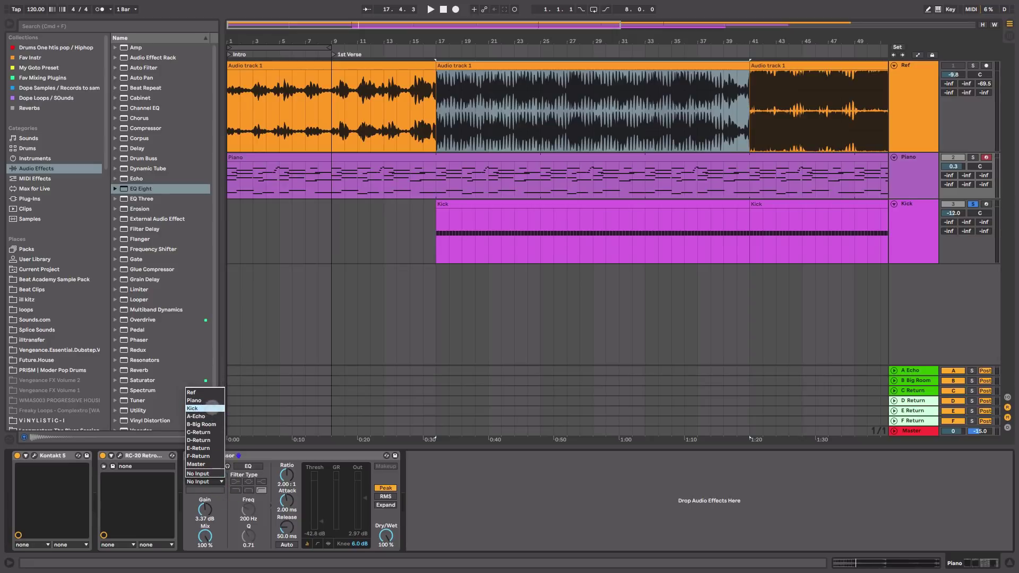
left_click(213, 409)
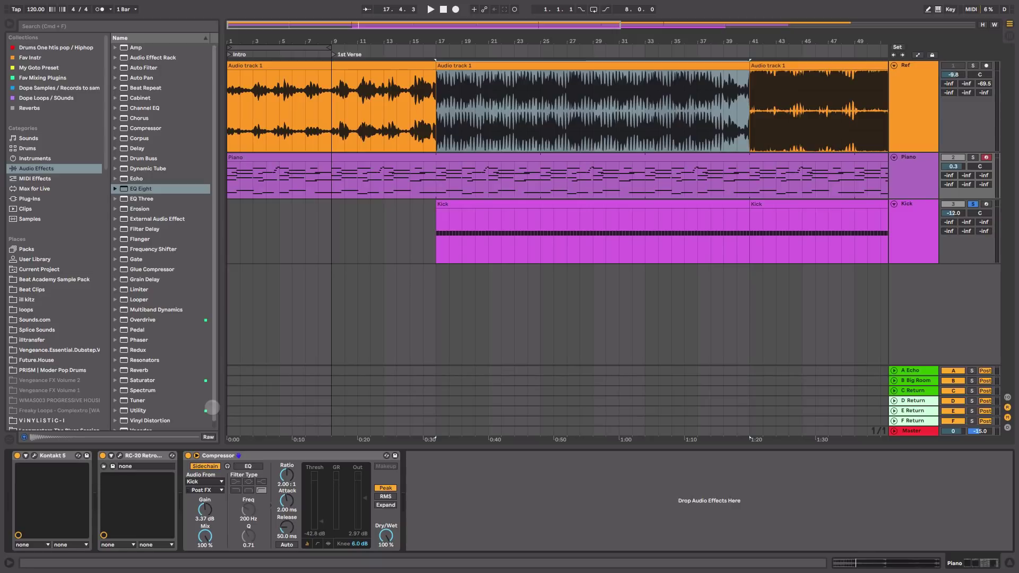
Solo the Piano track alongside the Kick and adjust the Piano Compressor's threshold while auditioning the sidechain
key("space")
left_click_drag(322, 521, 322, 512)
key("space")
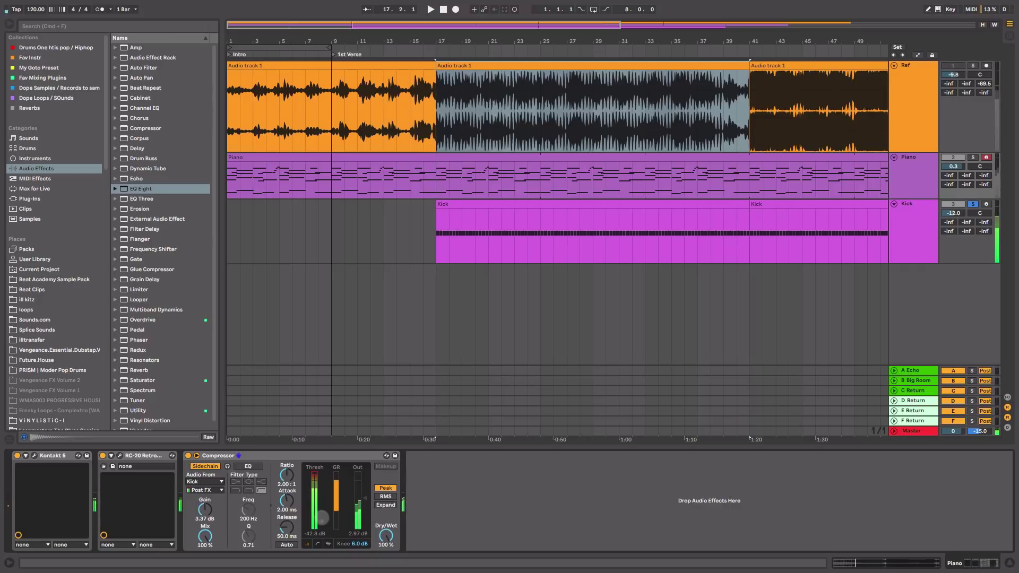
left_click(973, 158)
key("space")
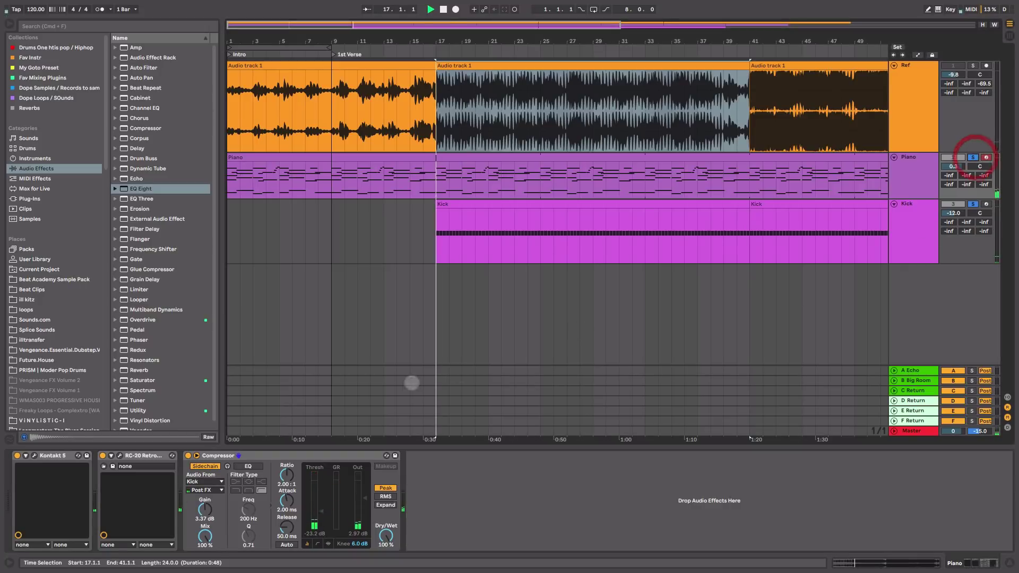
left_click_drag(322, 512, 322, 517)
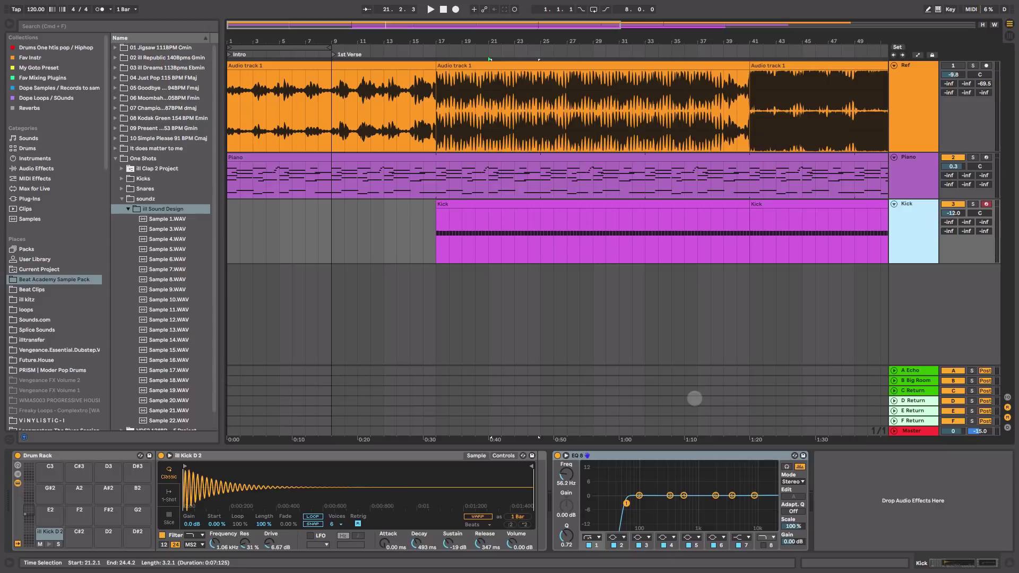
Insert a MIDI track below Kick and preview Sample 1.WAV through Sample 9.WAV in the ill Sound Design folder
key("super+shift+t")
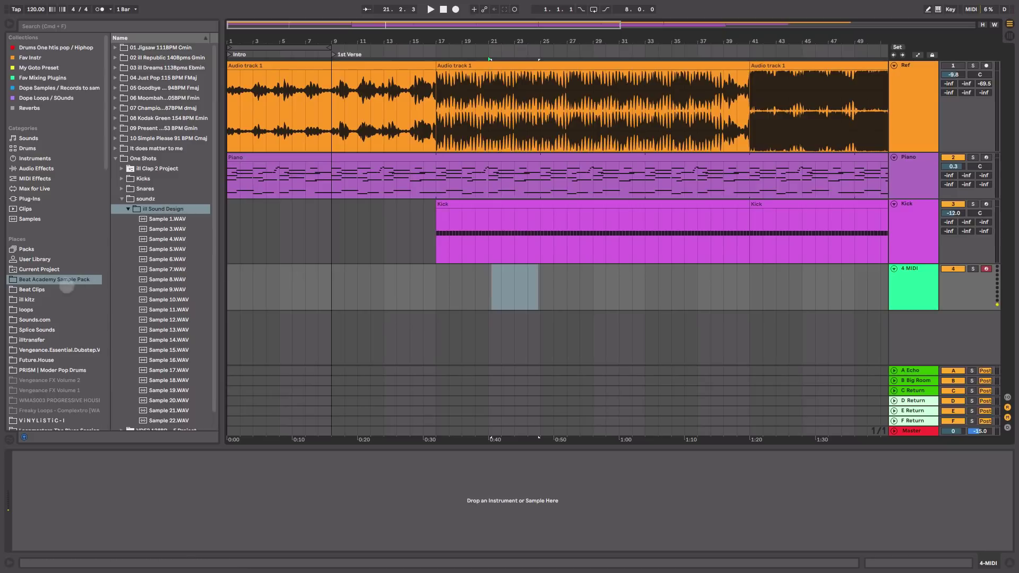
left_click(181, 209)
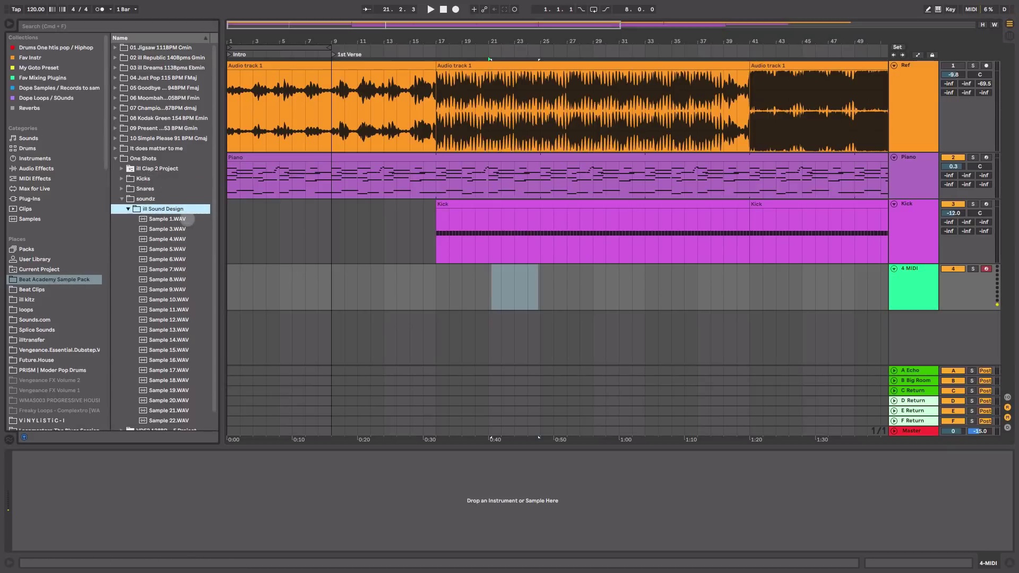
key("Down")
key("Down")
key("Down")
key("Down")
key("Down")
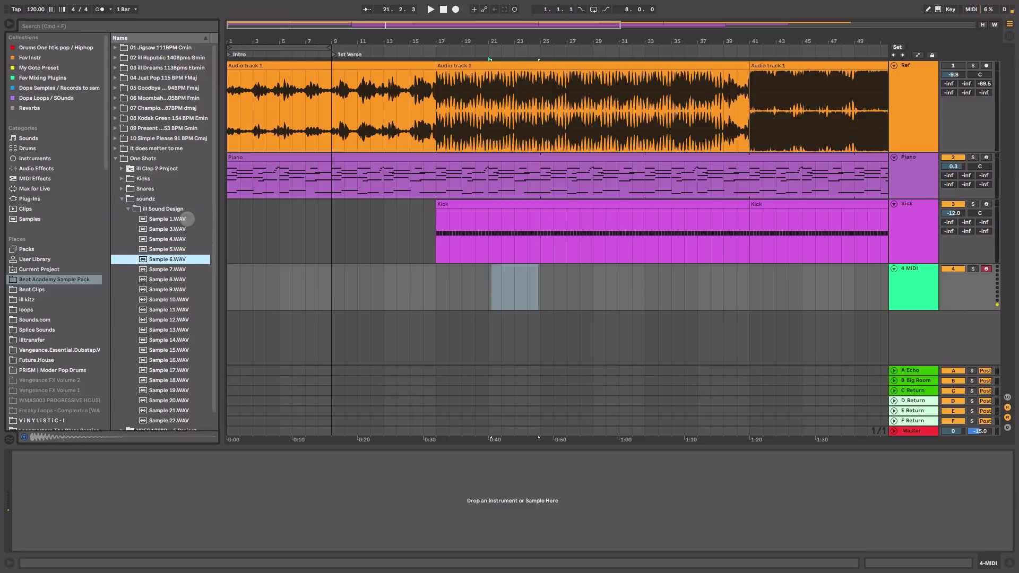
key("Down")
key("Down")
key("Down")
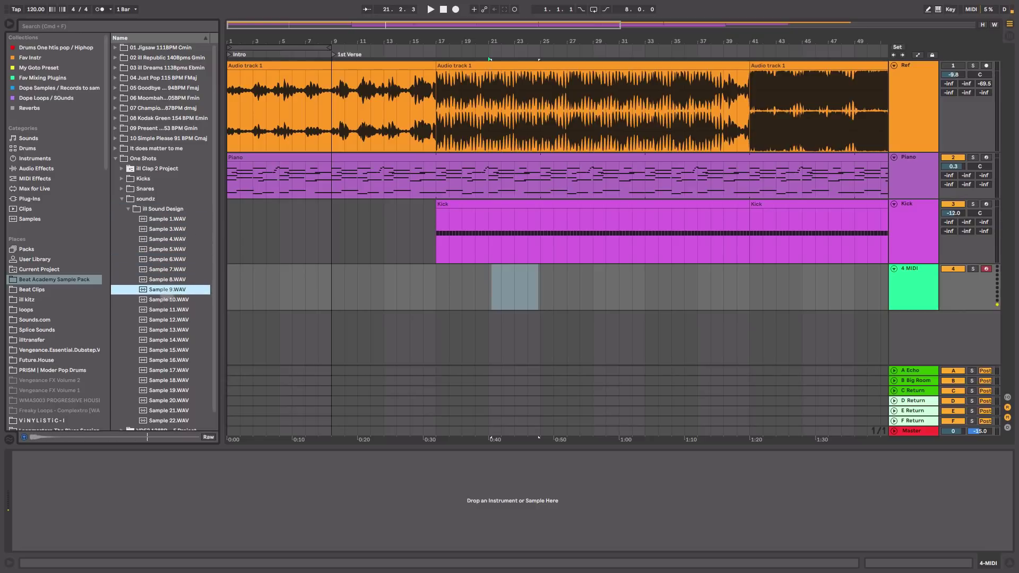
Load Sample 9.WAV as the new track's instrument and create an empty MIDI clip from bar 17 to 21
mouse_move(168, 288)
left_mouse_down()
mouse_move(903, 277)
mouse_move(440, 292)
left_mouse_up()
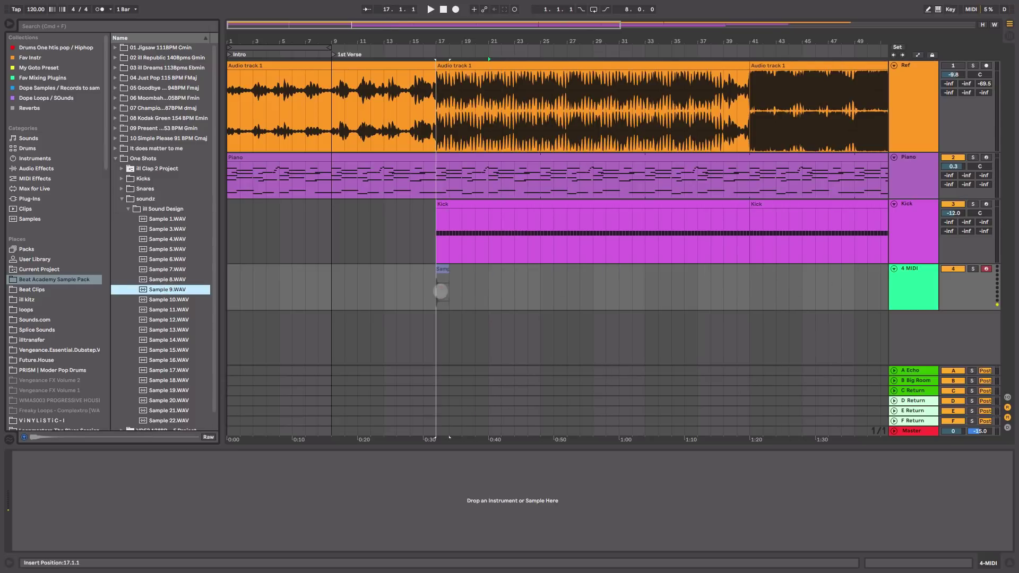
left_click_drag(441, 292, 429, 499)
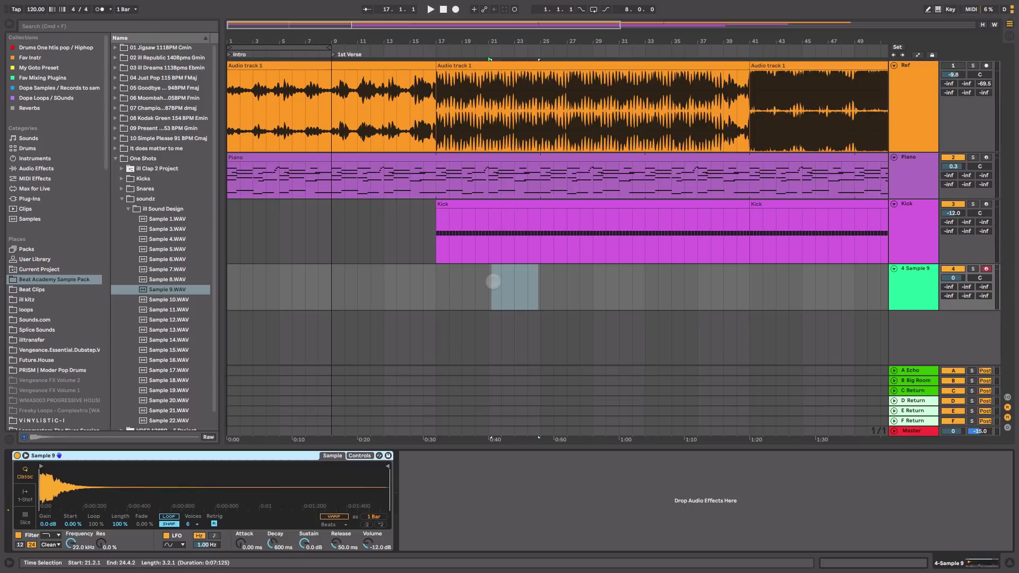
left_click_drag(436, 282, 489, 284)
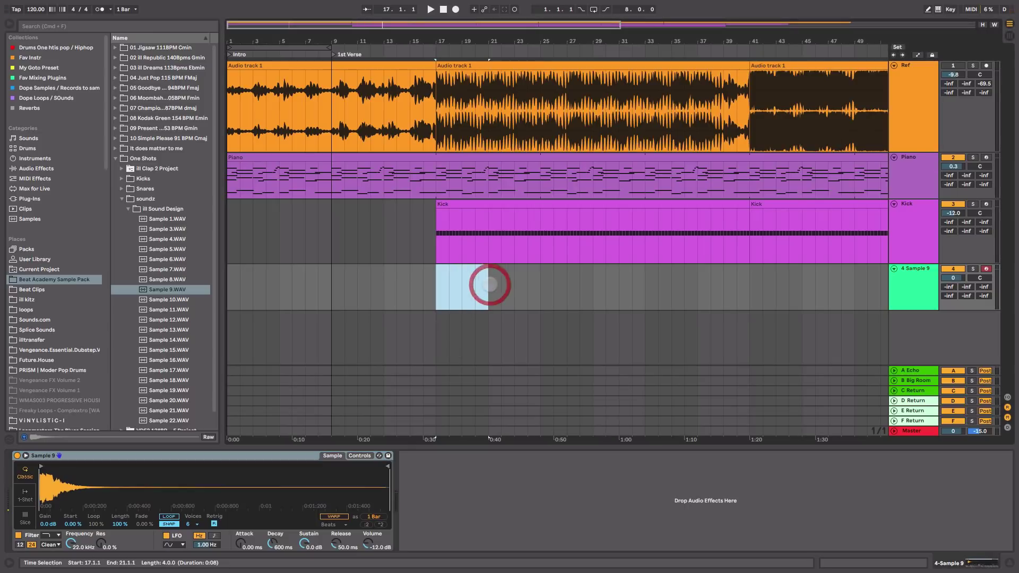
key("super+shift+m")
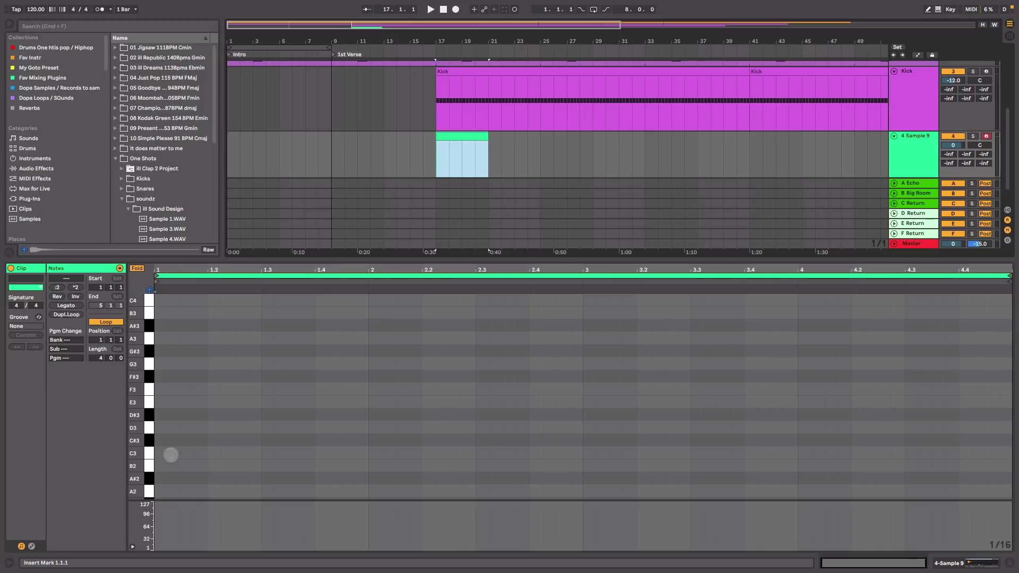
Place C3 notes on beats 1.2 and 1.4 of the Sample 9 clip, auditioning from bar 17
double_click(264, 452)
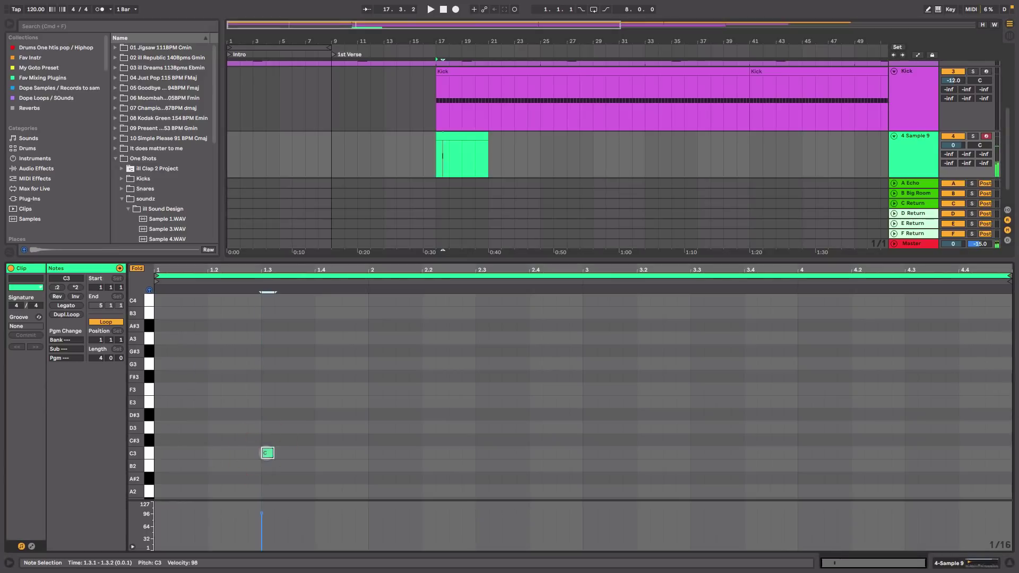
left_click_drag(460, 41, 599, 39)
left_click(472, 154)
key("space")
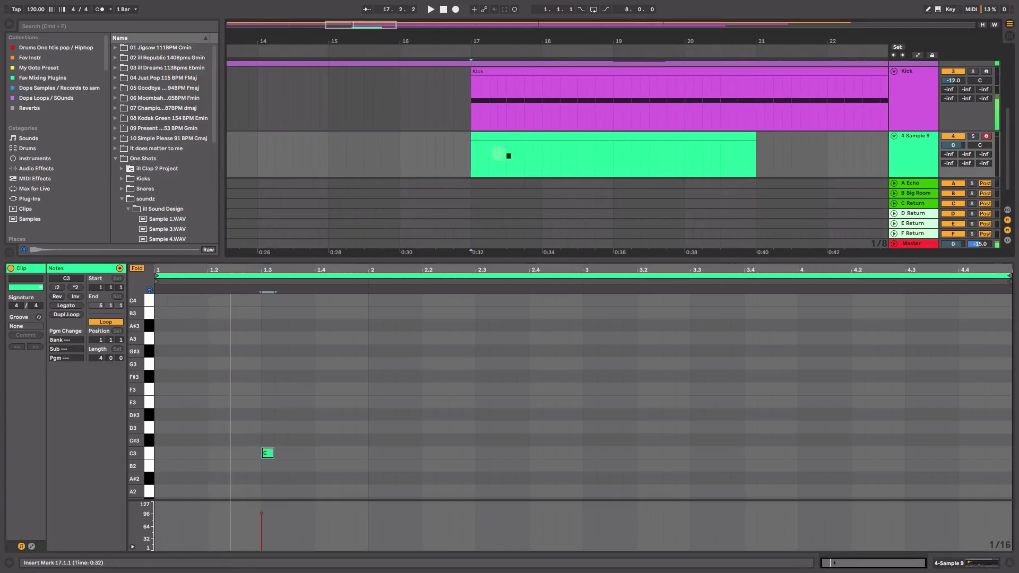
key("Left")
key("Left")
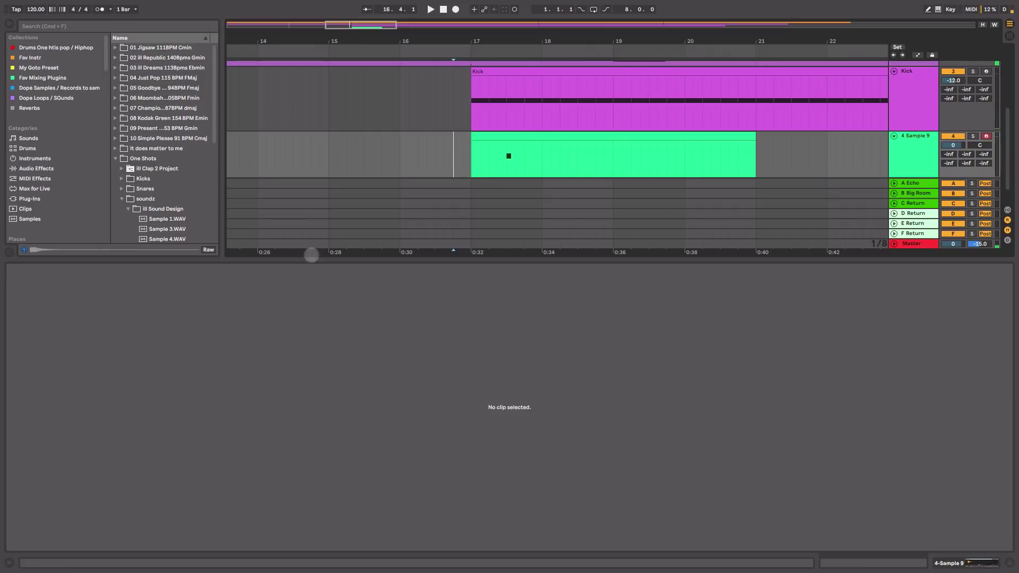
left_click(522, 141)
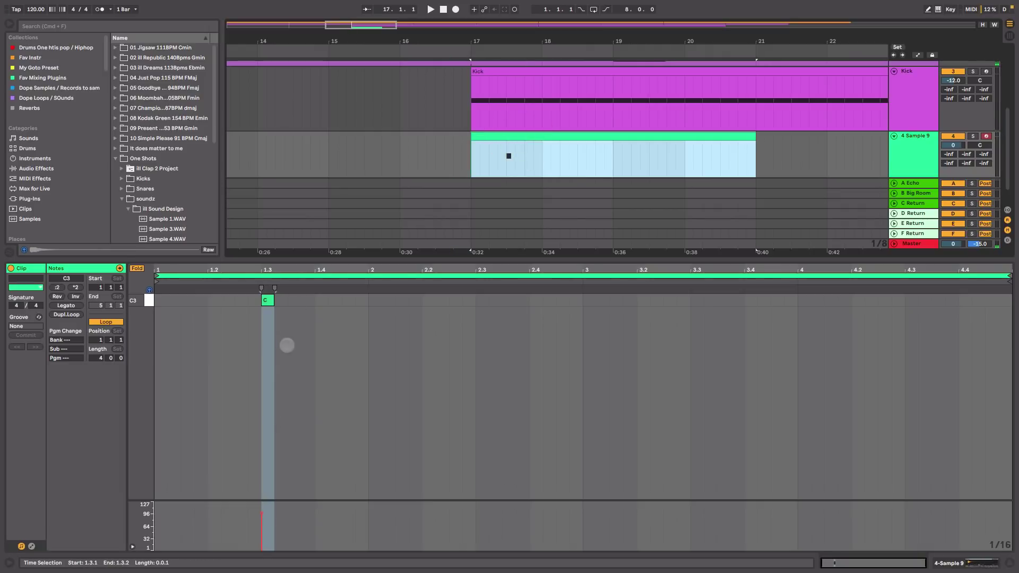
left_click_drag(267, 300, 321, 301)
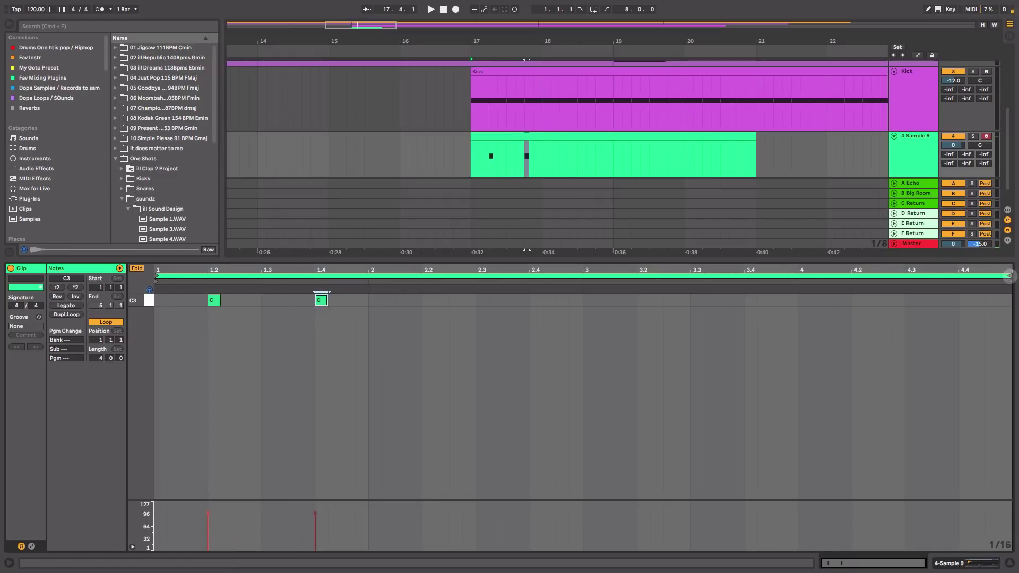
Shorten the Sample 9 clip to two bars and duplicate it at bar 19, auditioning the pattern with note folding turned off
left_click_drag(1010, 276, 586, 364)
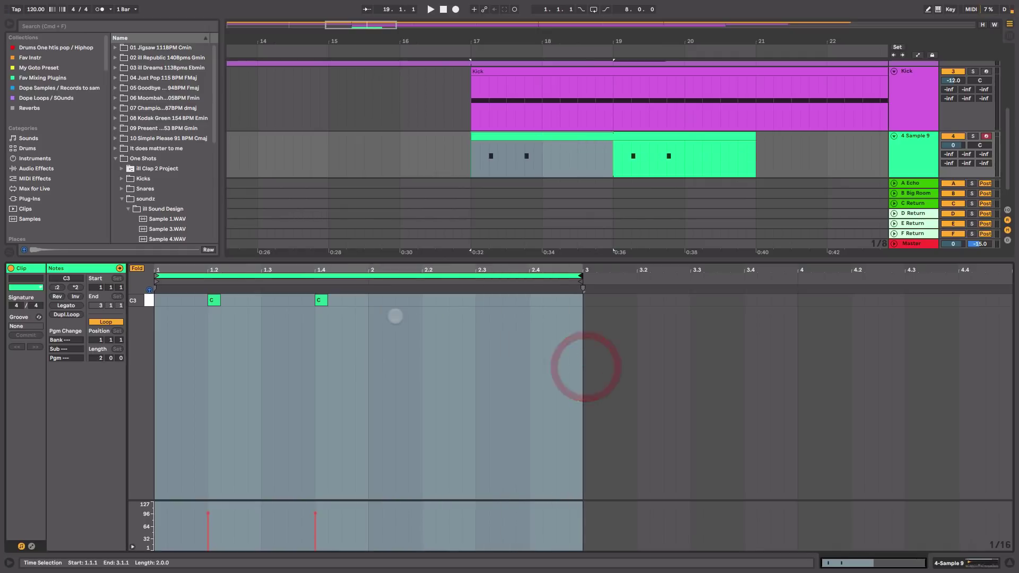
key("space")
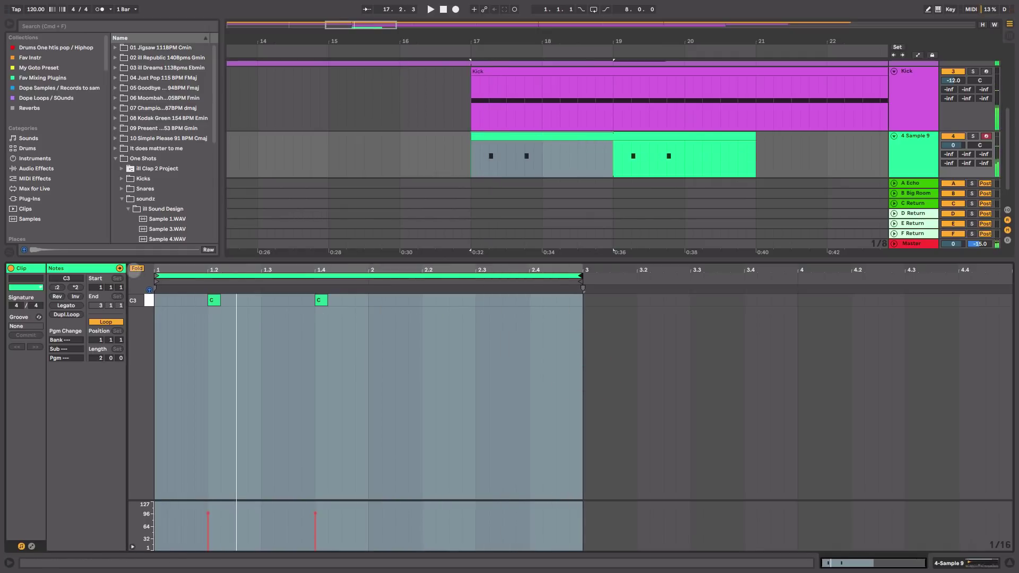
left_click(136, 268)
left_click(250, 337)
scroll(261, 399, "up", 3)
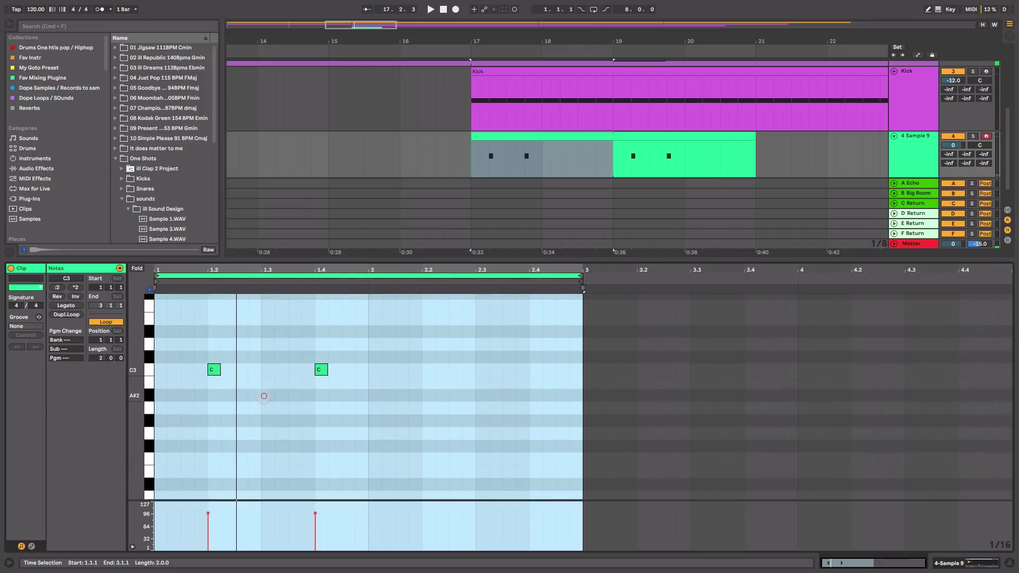
Set Sample 9's Decay to 173 ms, Sustain to -23 dB and Release to 3.71 ms, auditioning from bar 17
key("shift+Tab")
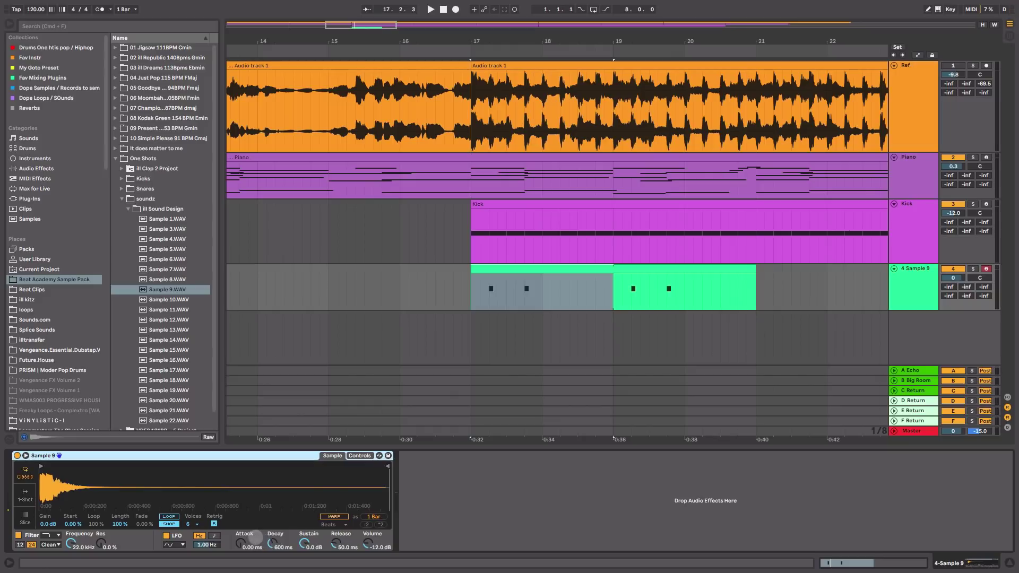
left_click(256, 537)
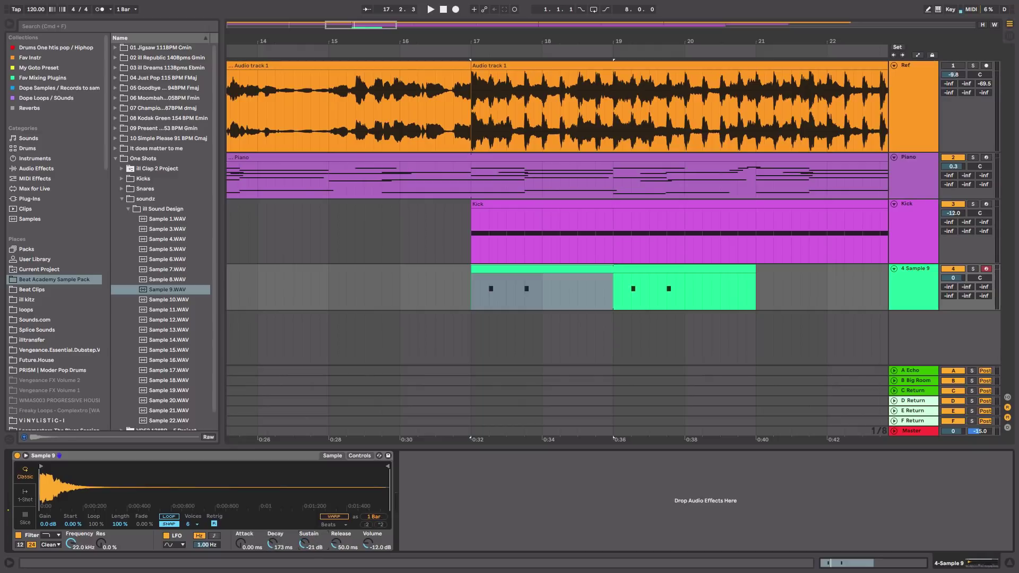
key("space")
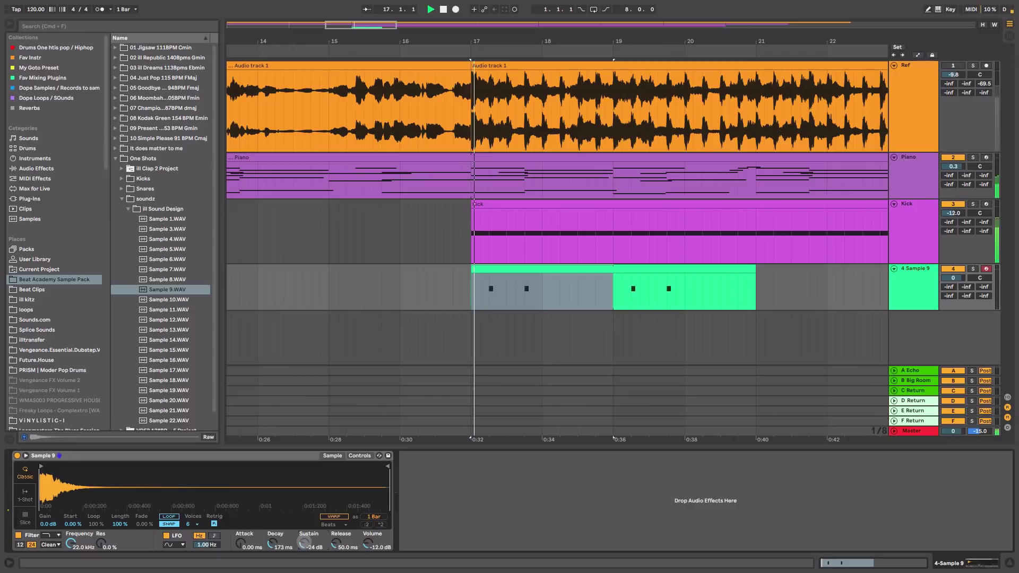
key("space")
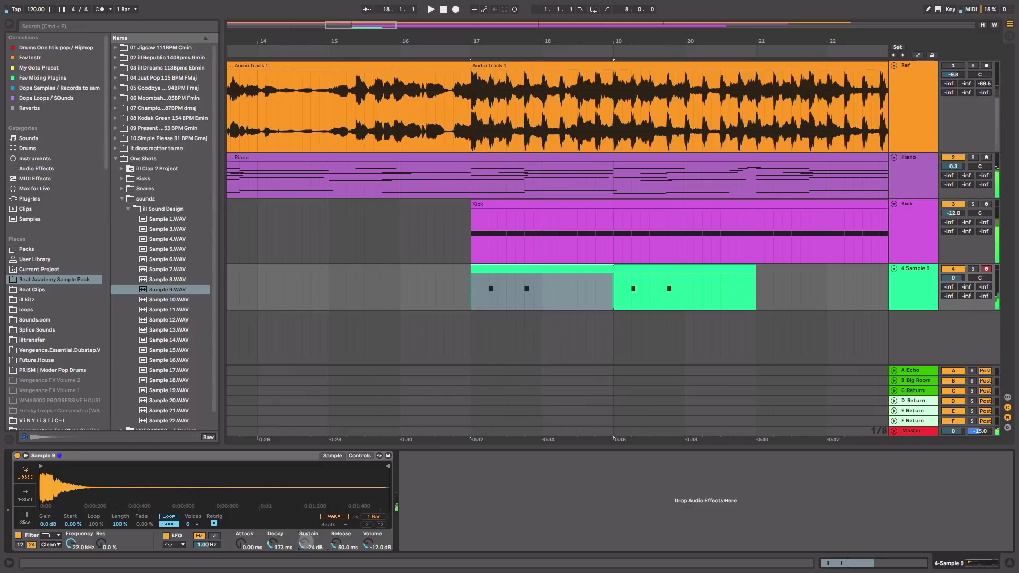
left_click_drag(307, 542, 307, 541)
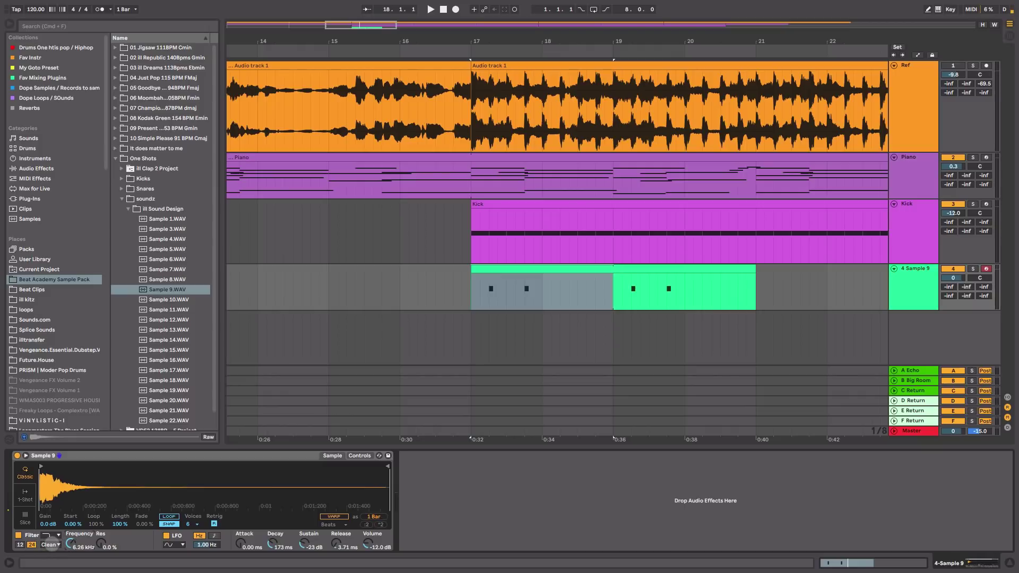
Switch Sample 9's filter to SMP with Drive 4.69 dB and Frequency 9.52 kHz, and audition it
left_click(51, 545)
left_click(54, 529)
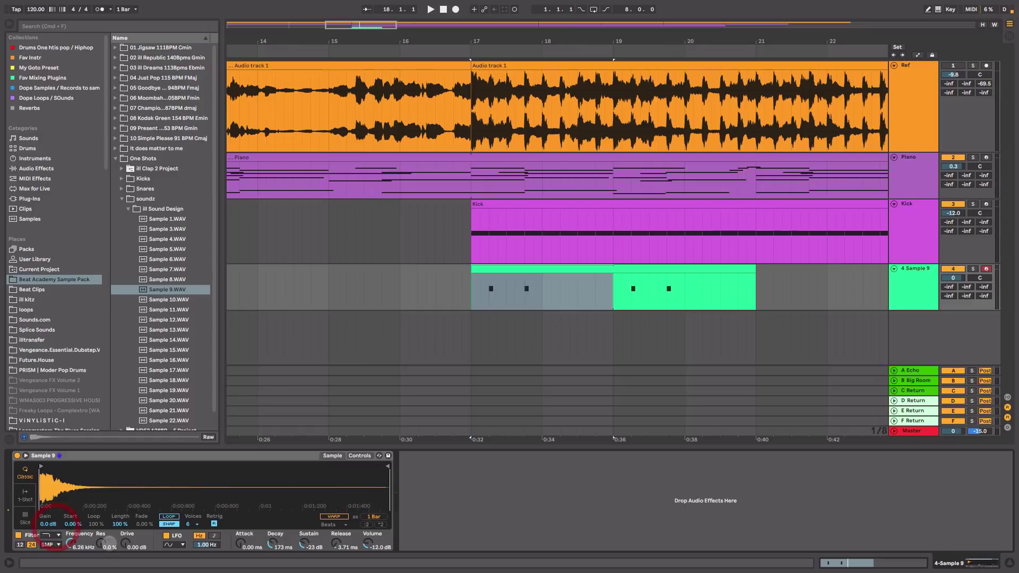
left_click_drag(125, 543, 86, 540)
key("space")
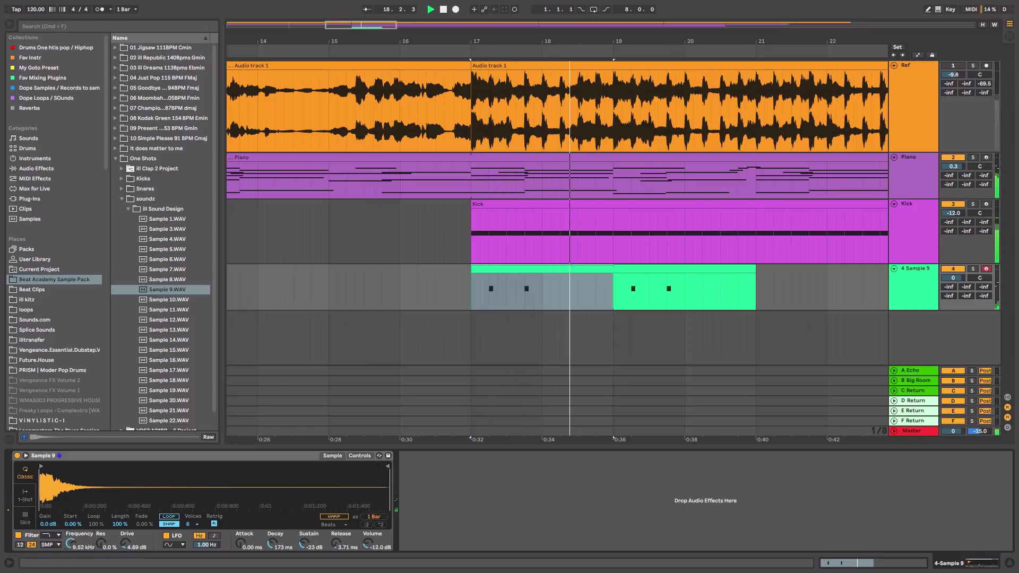
Set a two-bar playback loop over bars 17 to 19 on the Sample 9 track
key("space")
left_click(591, 270)
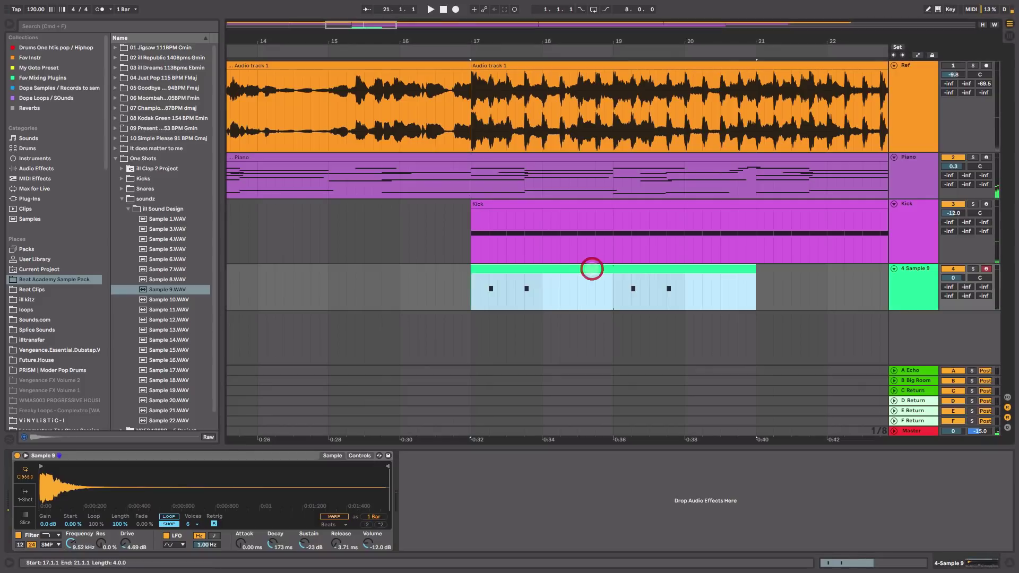
left_click_drag(611, 291, 564, 293)
left_click_drag(478, 292, 470, 291)
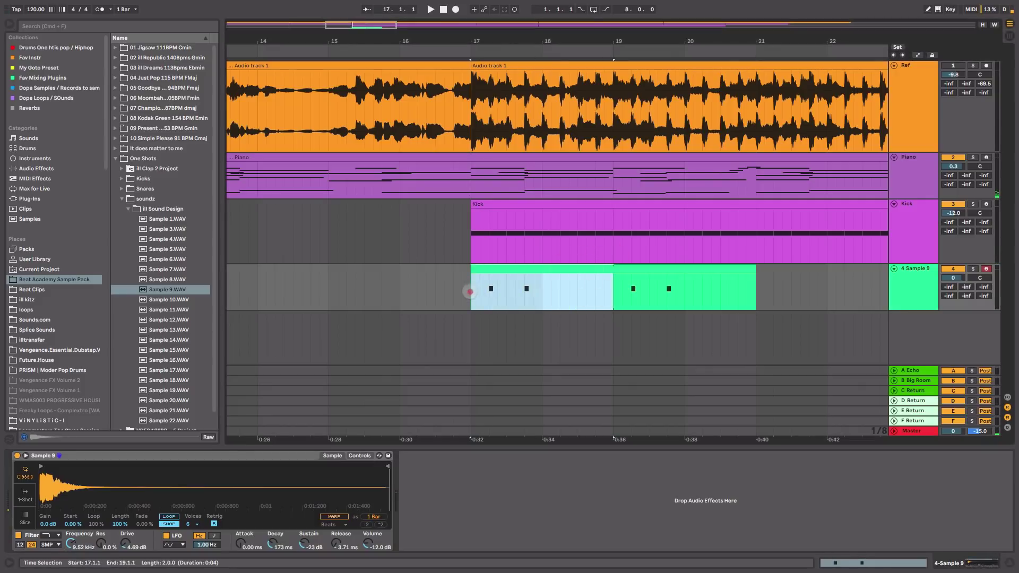
key("super+l")
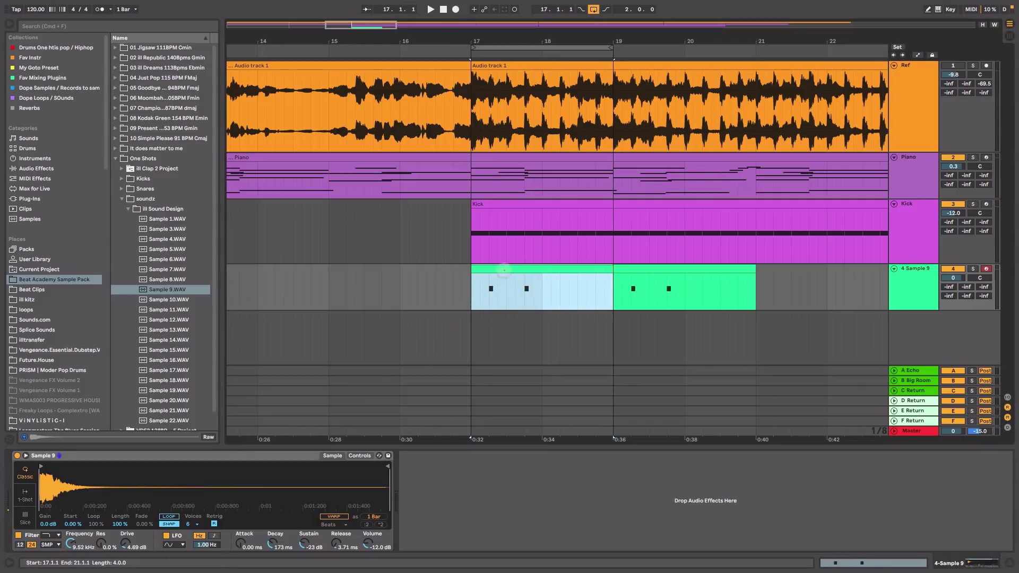
Add a sixteenth-long G#2 note at 1.2.3 in the Sample 9 clip and audition the loop
double_click(505, 269)
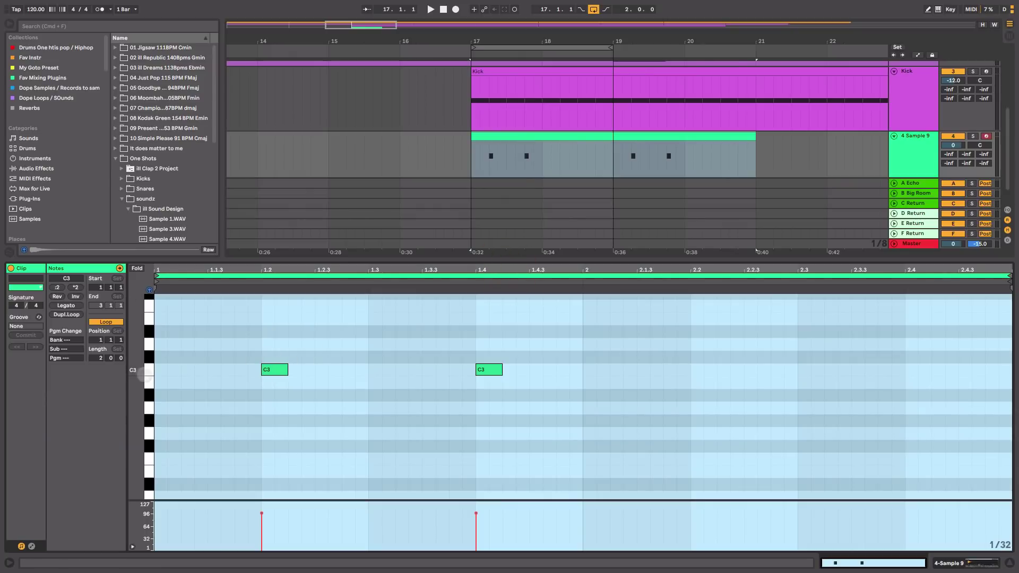
left_click(149, 370)
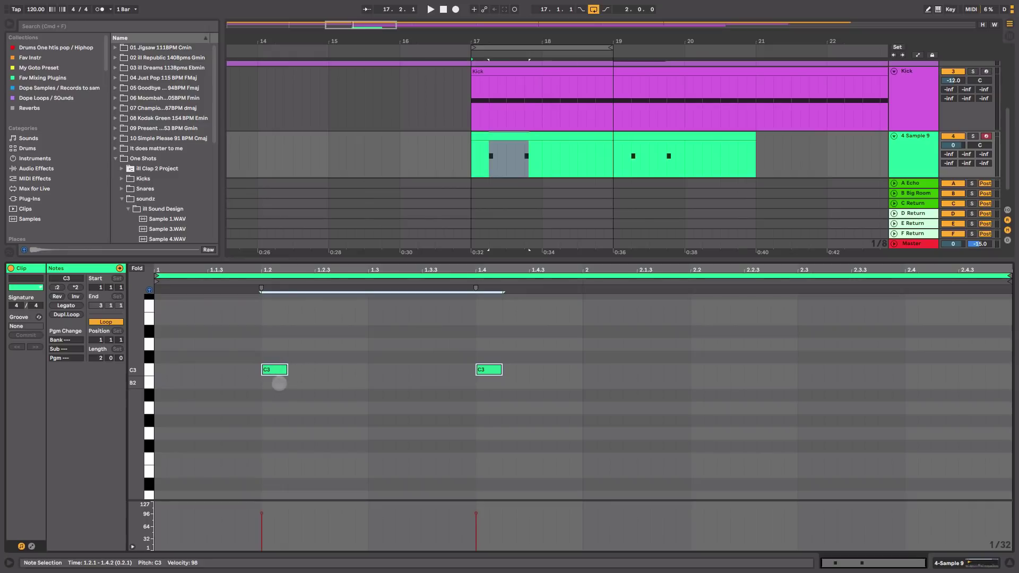
key("space")
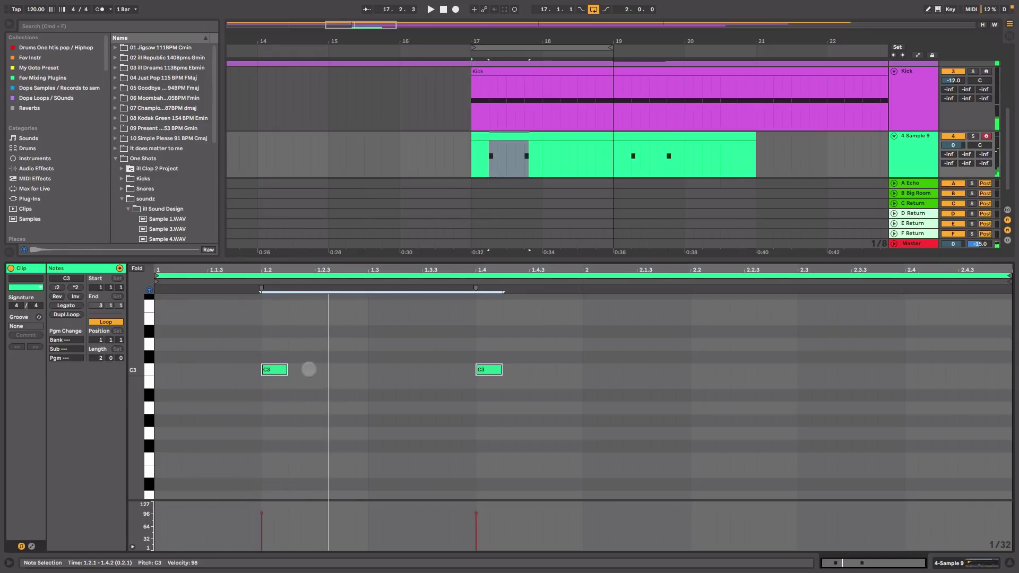
double_click(321, 397)
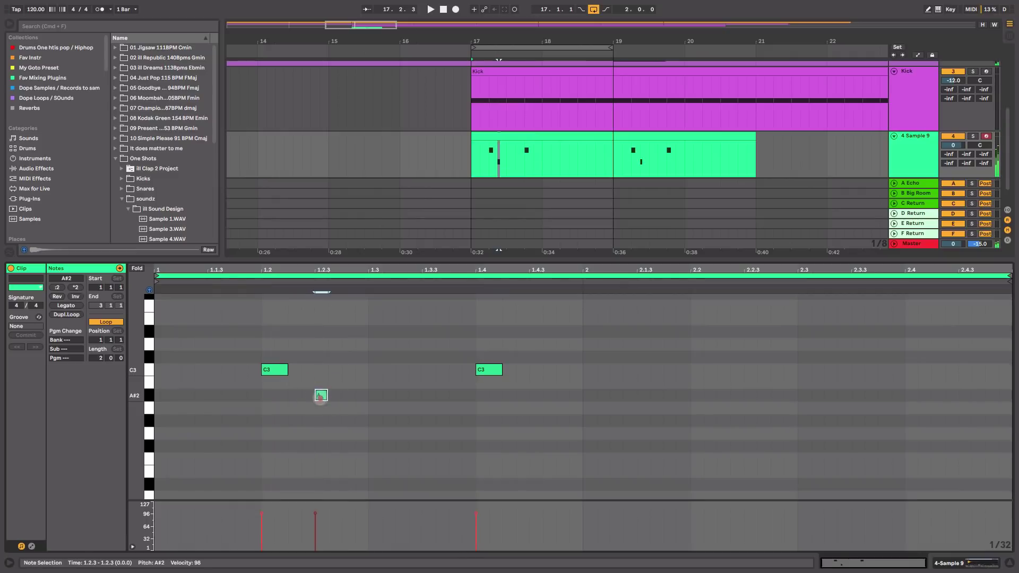
left_click_drag(320, 396, 324, 421)
key("space")
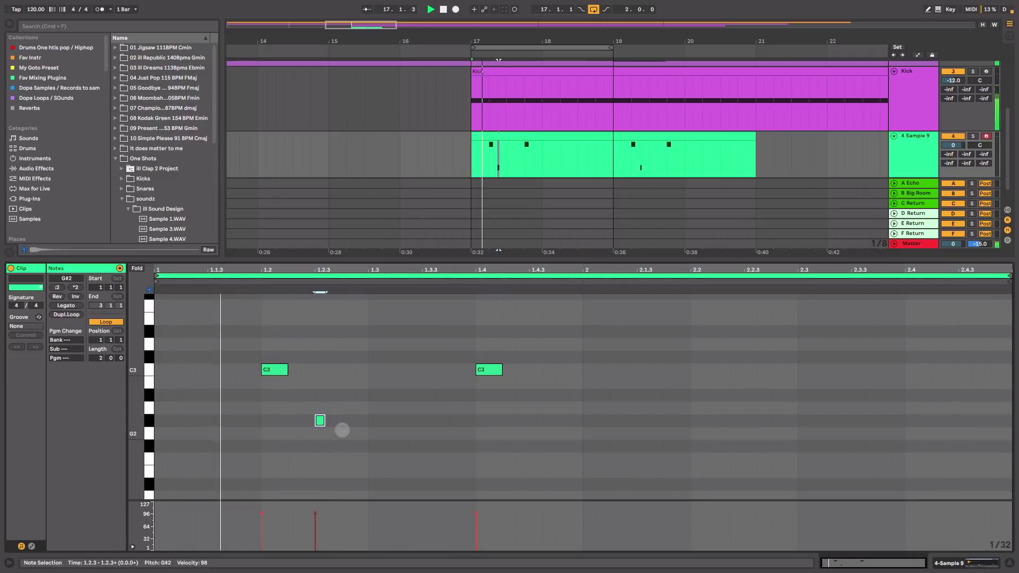
key("space")
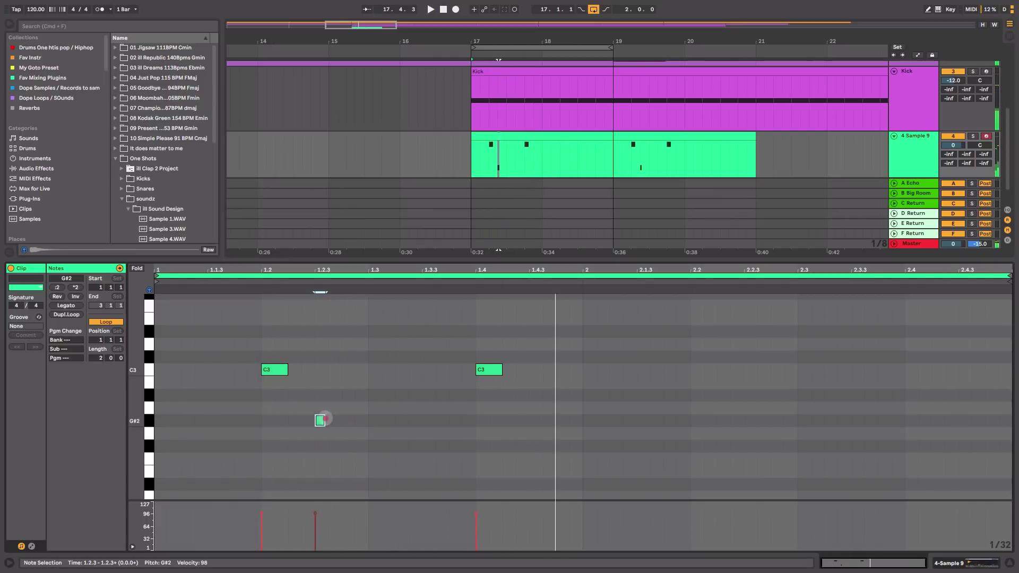
left_click_drag(324, 420, 342, 421)
key("space")
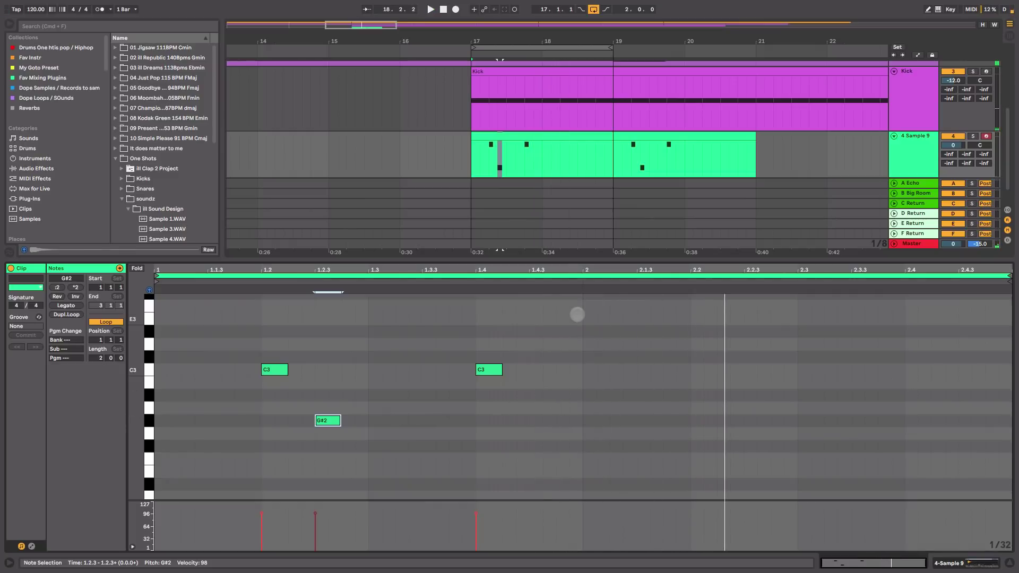
Duplicate bar 17 of the Sample 9 pattern over bar 18, consolidate both bars into one clip and audition it
left_click_drag(550, 158, 473, 155)
key("super+d")
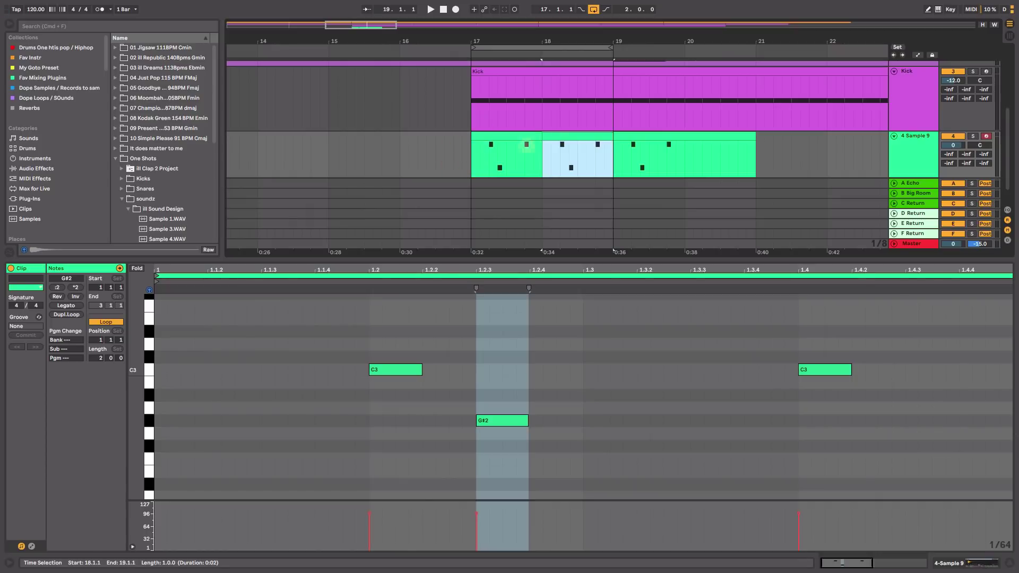
left_click(513, 140, "shift")
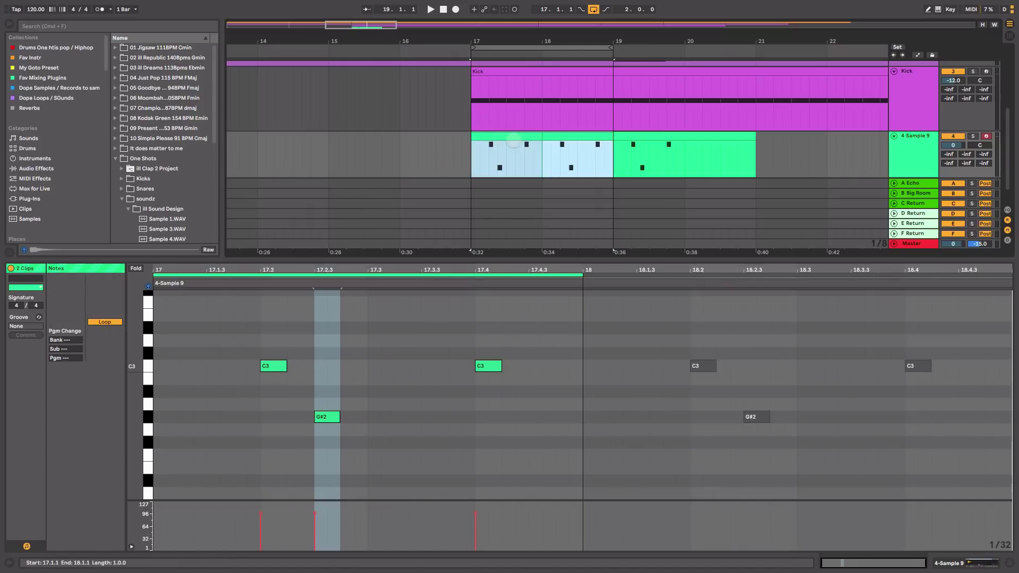
key("super+j")
key("space")
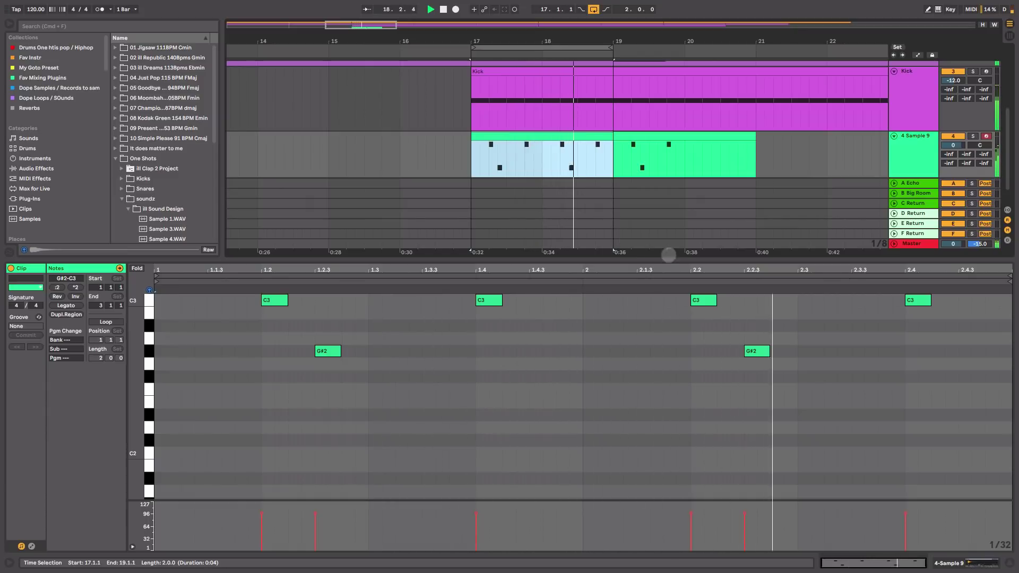
Raise both G#2 notes in the consolidated Sample 9 clip by one semitone
left_click(150, 351)
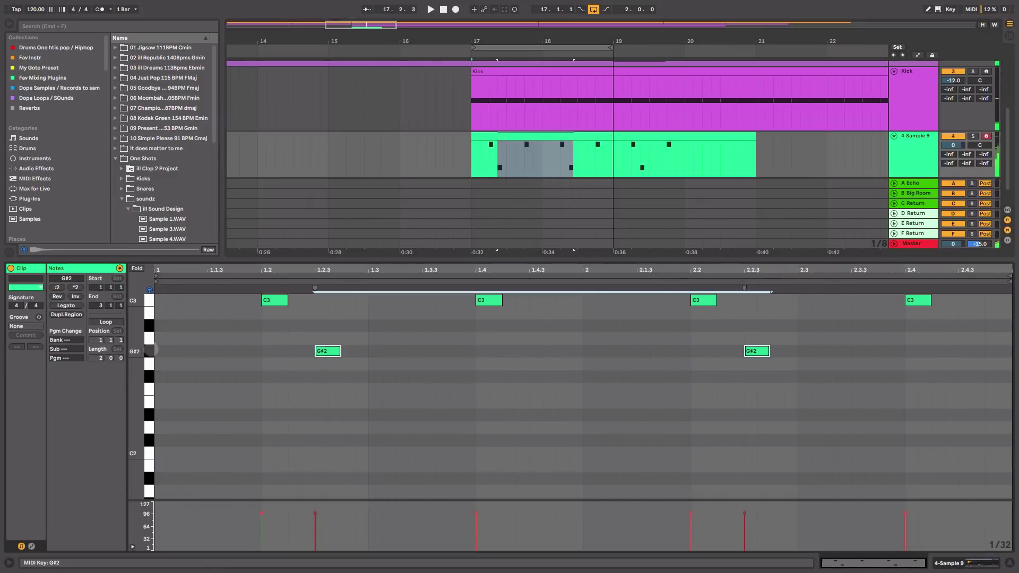
key("Up")
key("space")
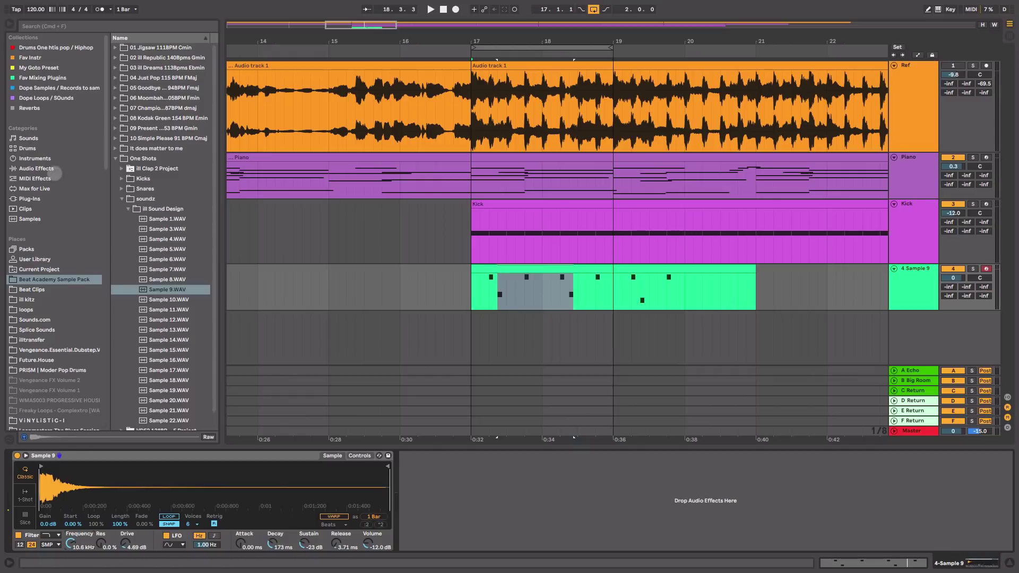
Add the Echo effect to the Sample 9 track with 1/64 delay times and 31% Dry/Wet, auditioning the loop
left_click(54, 168)
mouse_move(136, 178)
left_mouse_down()
mouse_move(202, 180)
mouse_move(457, 505)
left_mouse_up()
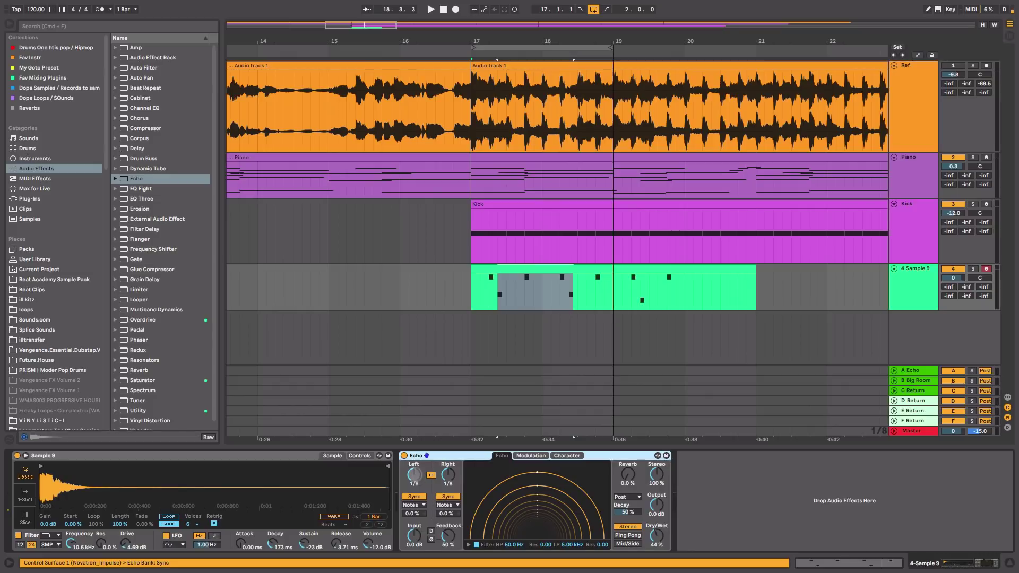
left_click_drag(413, 476, 413, 505)
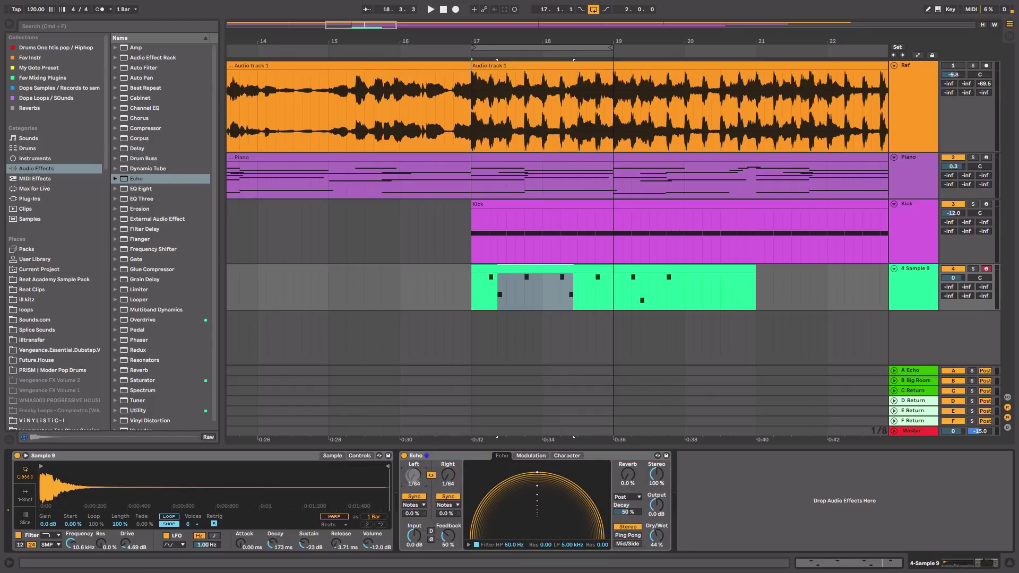
key("space")
left_click_drag(657, 536, 656, 548)
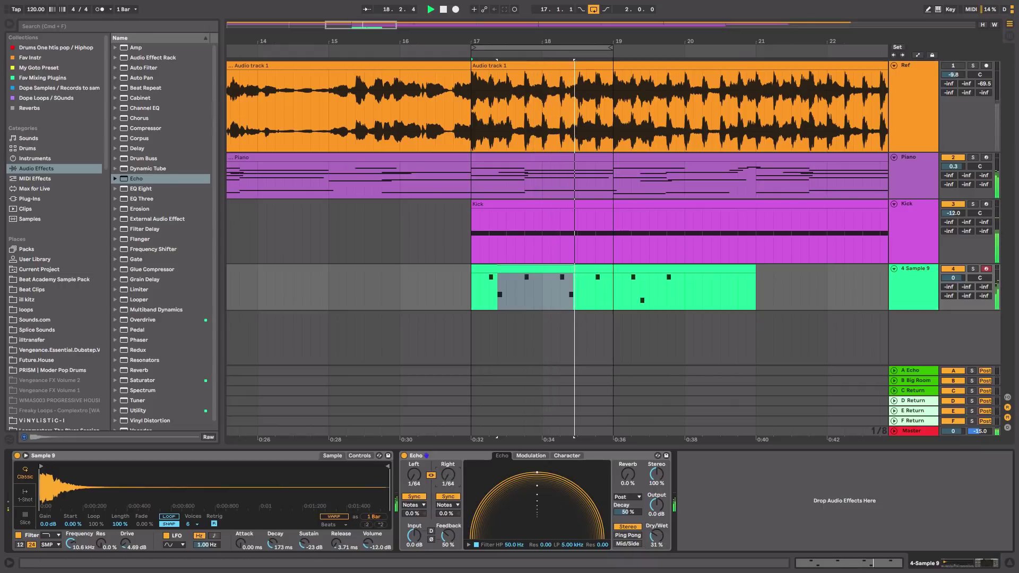
Set Echo's left and right delay times to 1/32, Dry/Wet to 15% and Feedback to 38%
left_click_drag(448, 475, 449, 470)
mouse_move(657, 536)
left_mouse_down()
mouse_move(656, 547)
mouse_move(657, 538)
left_mouse_up()
left_click_drag(449, 536, 448, 543)
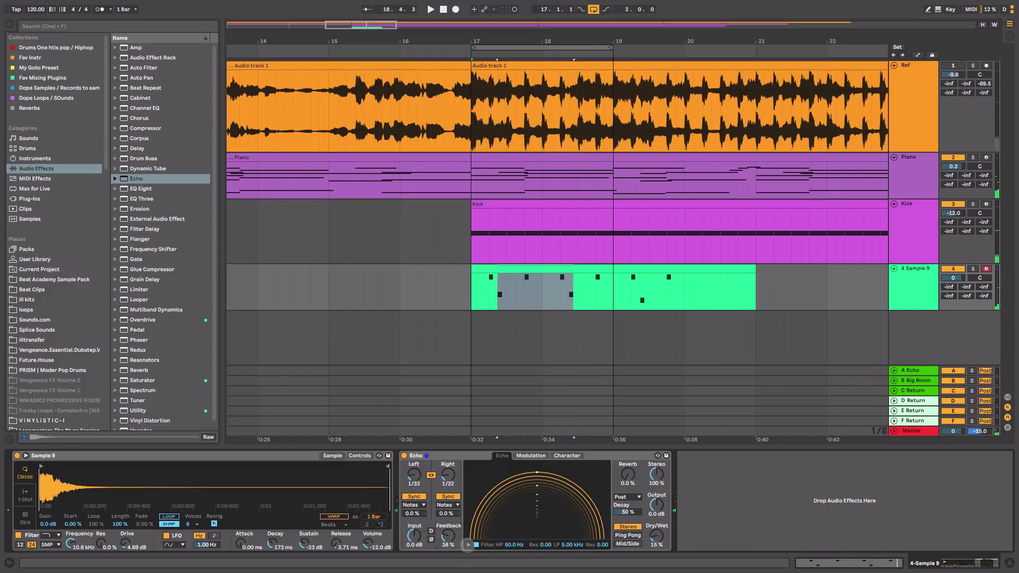
Set Echo's high-pass filter to 401 Hz and Dry/Wet to 6.7%, then adjust its delay time and audition
left_click(469, 545)
left_click_drag(486, 536, 512, 536)
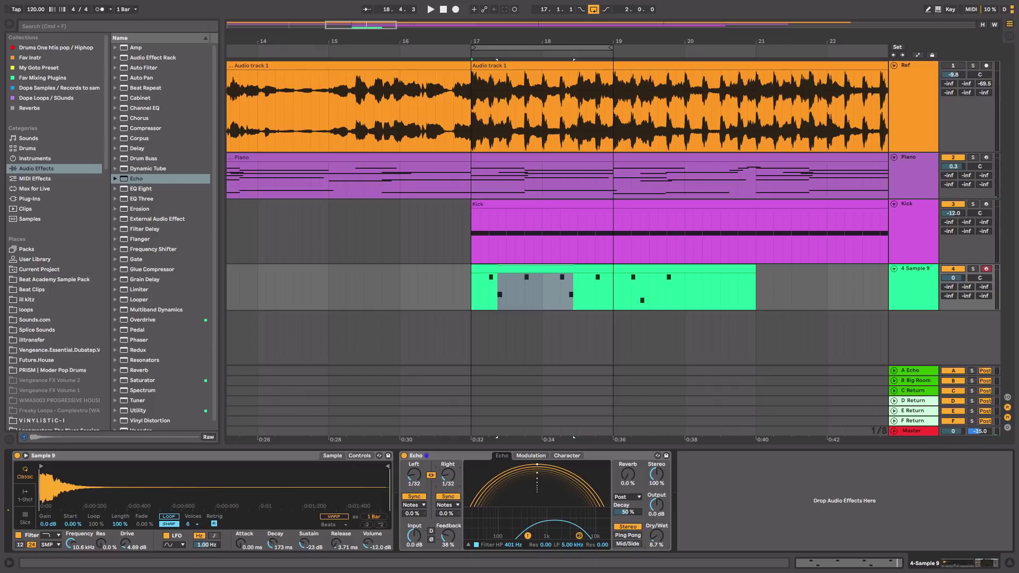
left_click_drag(448, 474, 448, 467)
key("space")
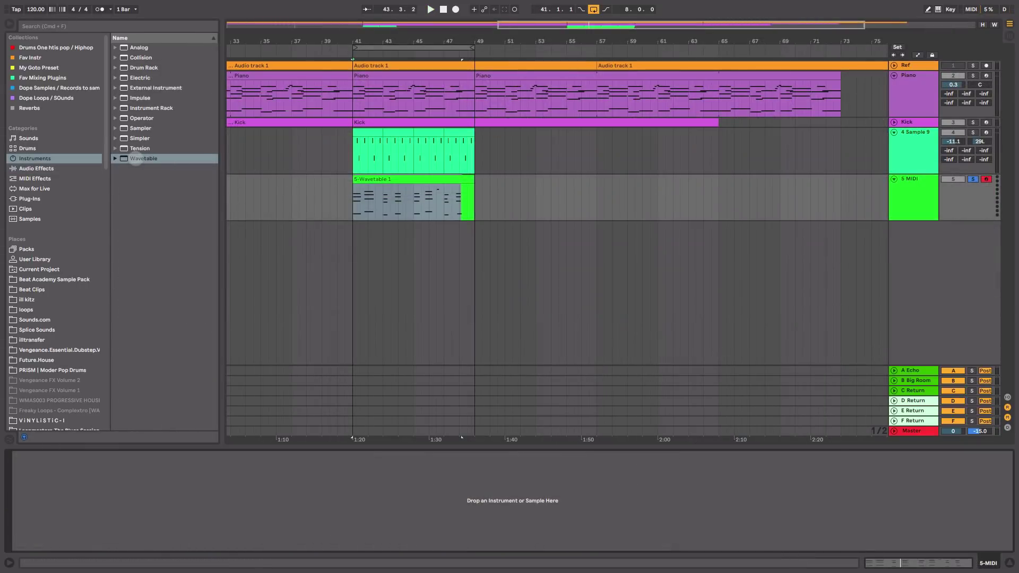
Load Wavetable onto the empty MIDI track, set its amp envelope Release to 2.20 s and audition the chords
left_click_drag(136, 159, 196, 166)
left_click_drag(402, 202, 402, 202)
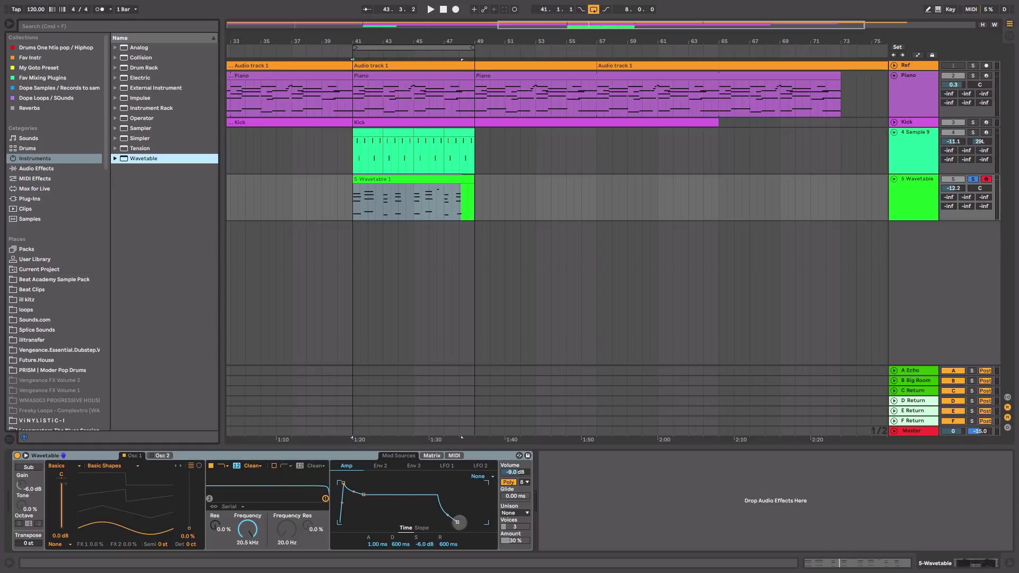
left_click_drag(457, 522, 461, 523)
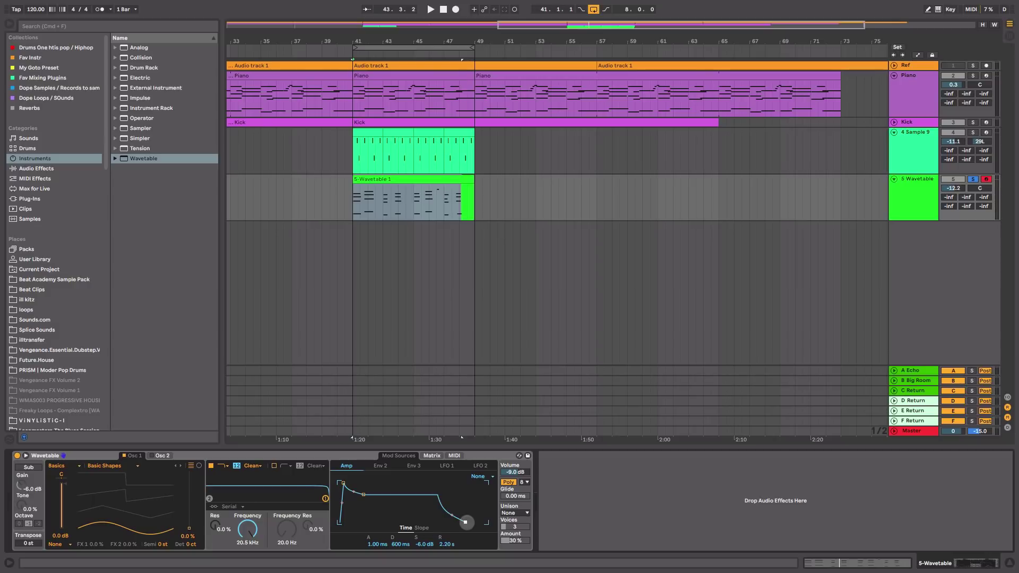
key("space")
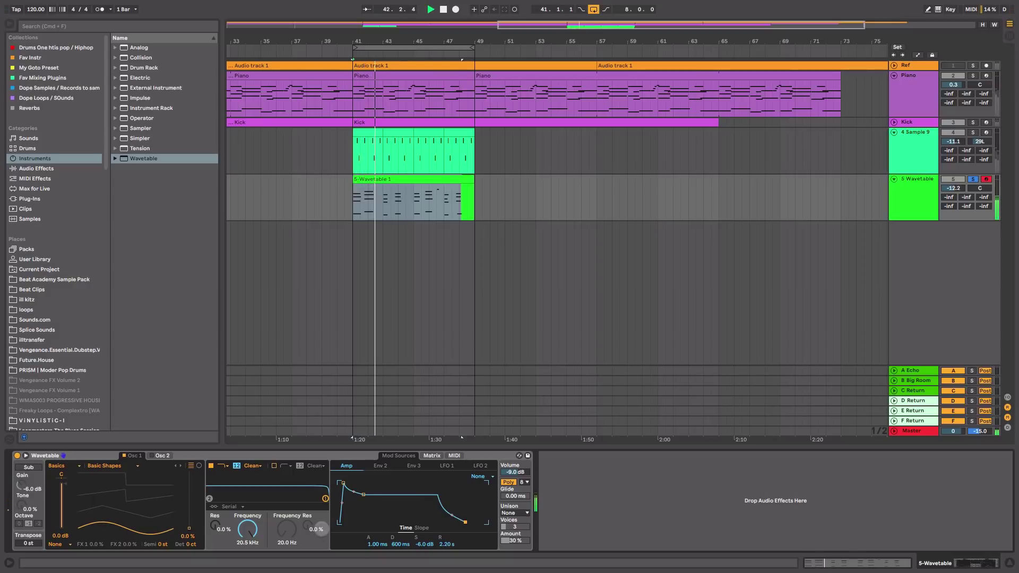
key("space")
Set Wavetable's Osc 1 position to 65% and its first filter to 796 Hz with 84% resonance, auditioning the chords
left_click_drag(149, 528, 149, 493)
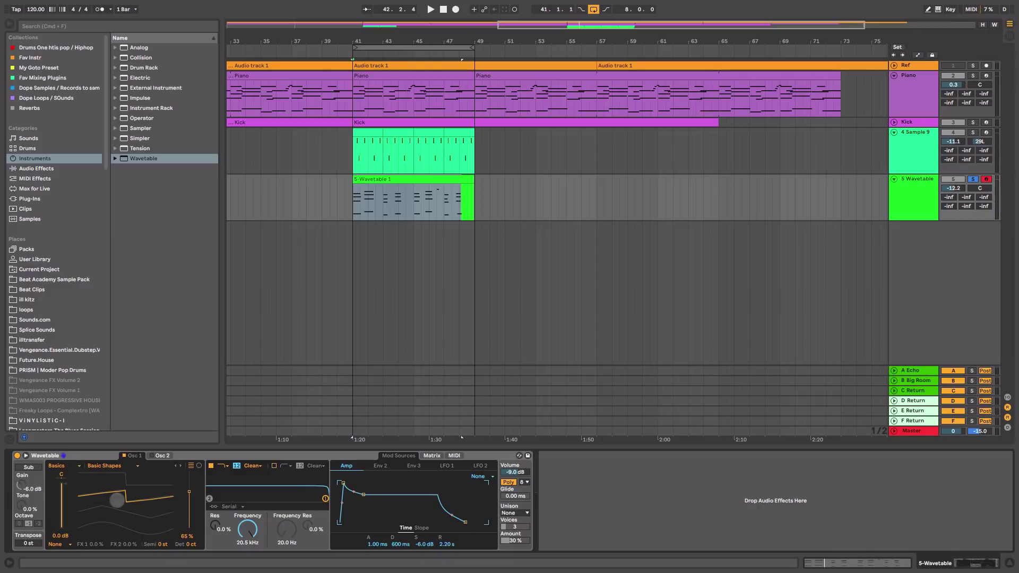
key("space")
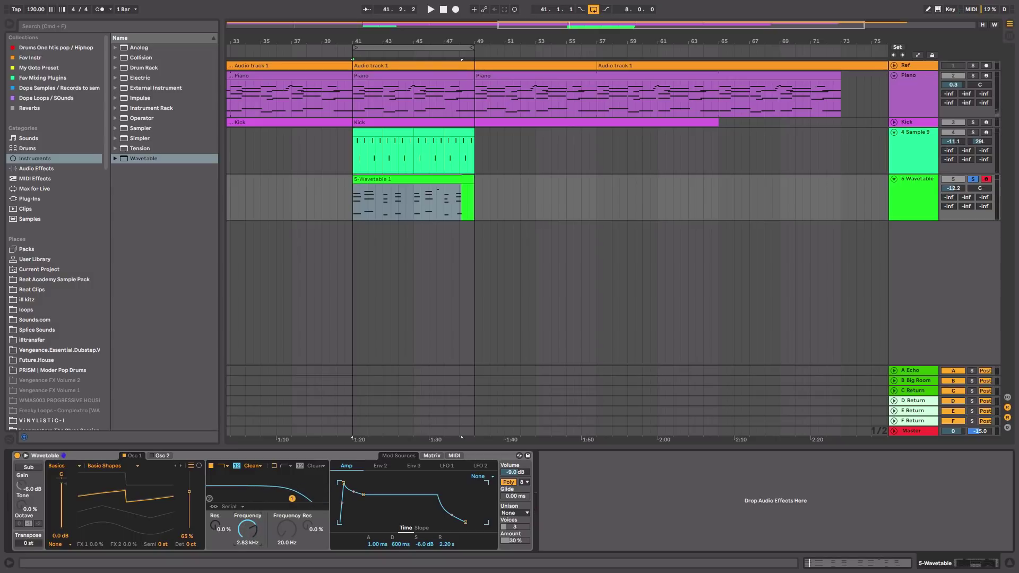
left_click_drag(247, 529, 247, 542)
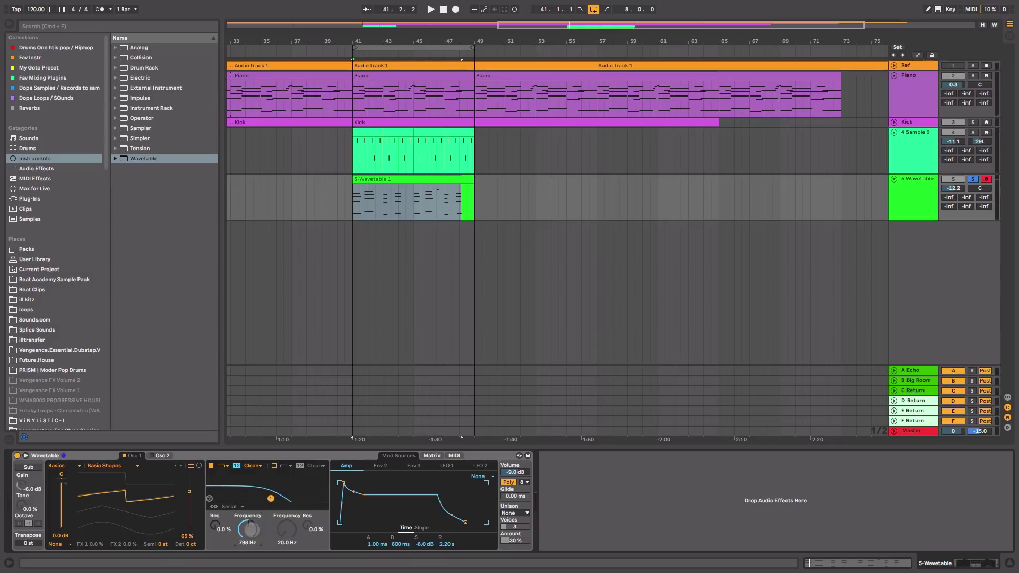
key("space")
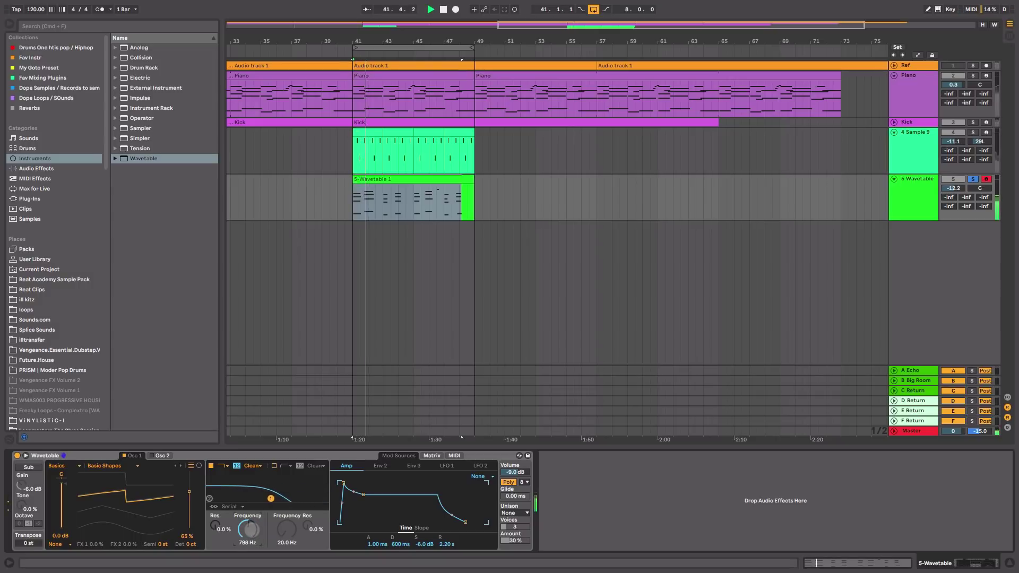
key("space")
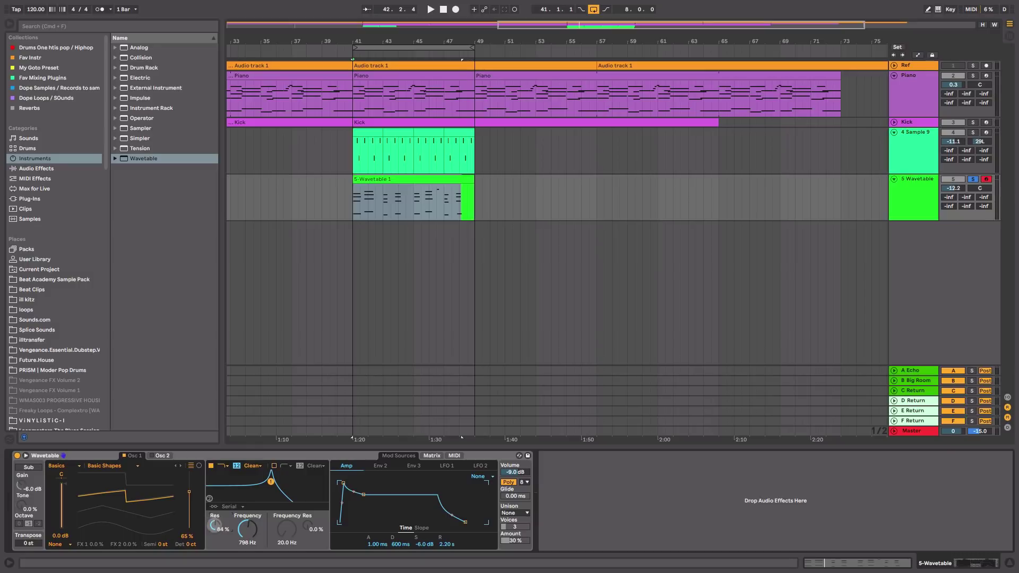
Enable Wavetable's second filter at 280 Hz with 63% resonance and audition it
left_click(274, 466)
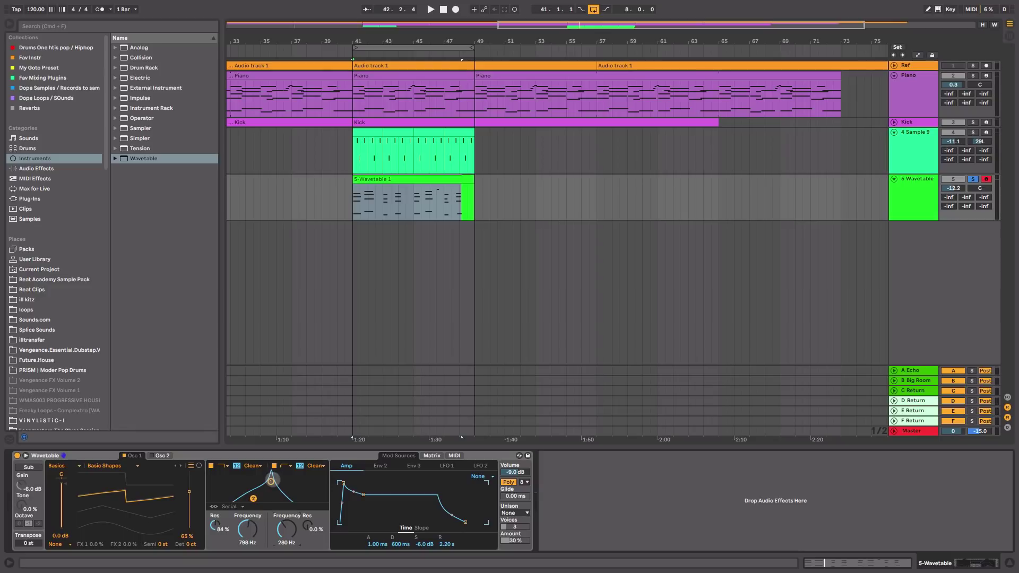
key("space")
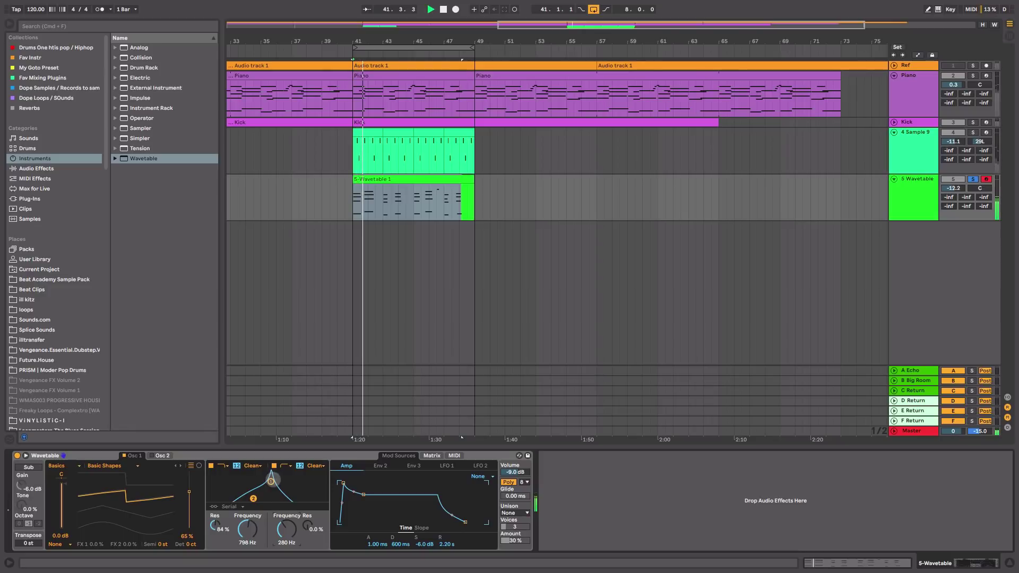
key("space")
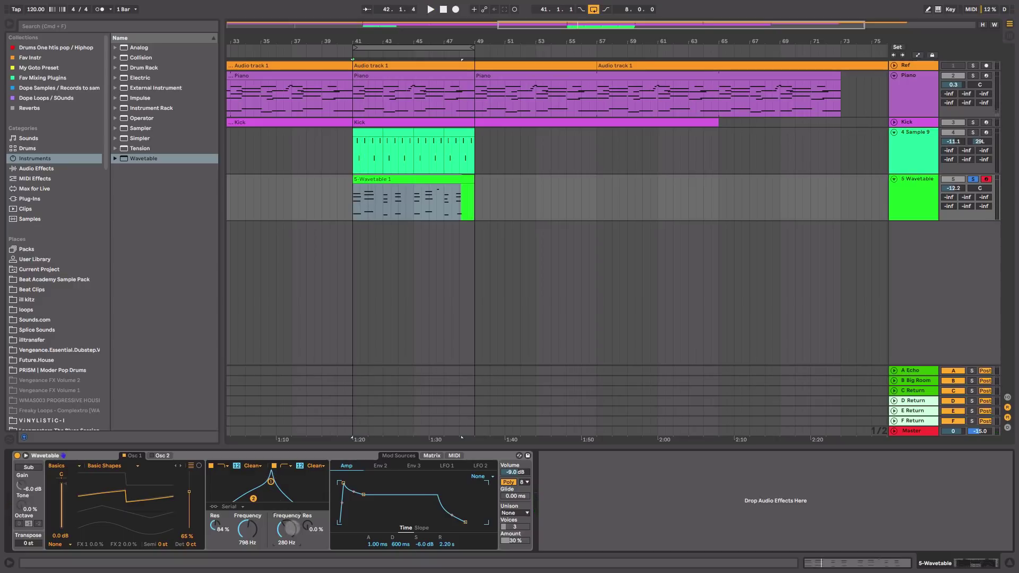
left_click_drag(312, 525, 312, 524)
key("space")
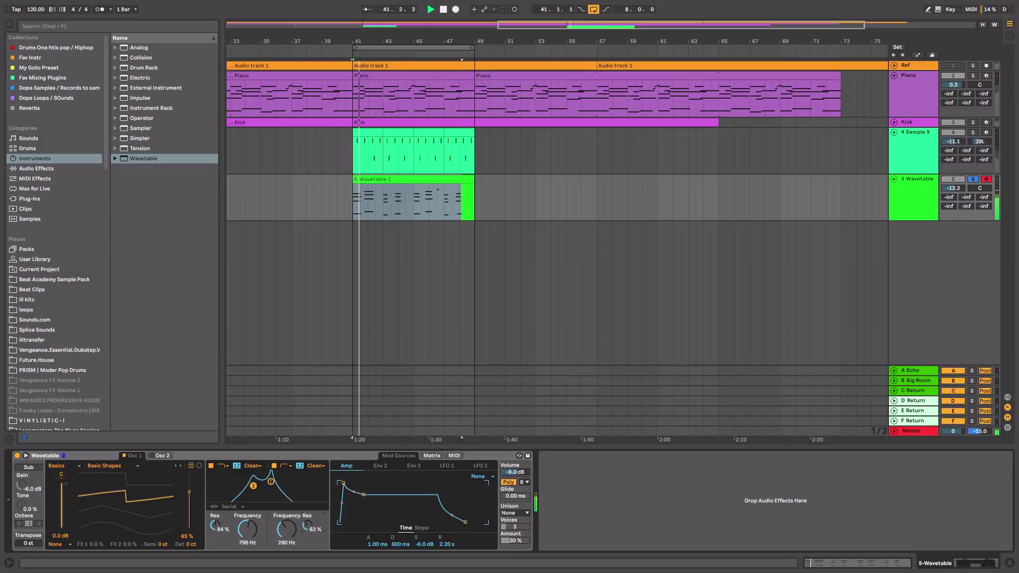
Set Wavetable's amp envelope Attack to 23.3 ms and audition the chords
key("space")
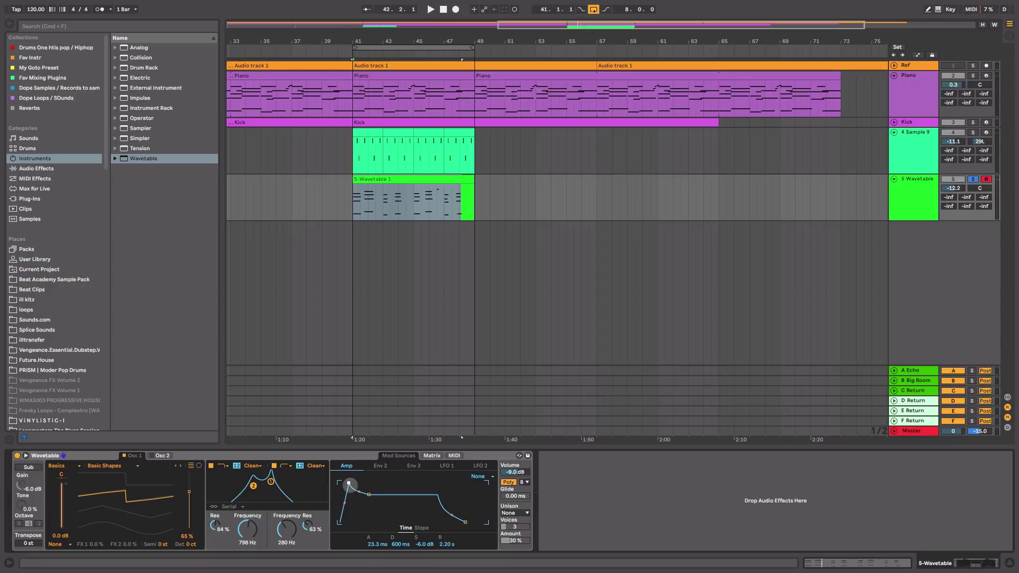
key("space")
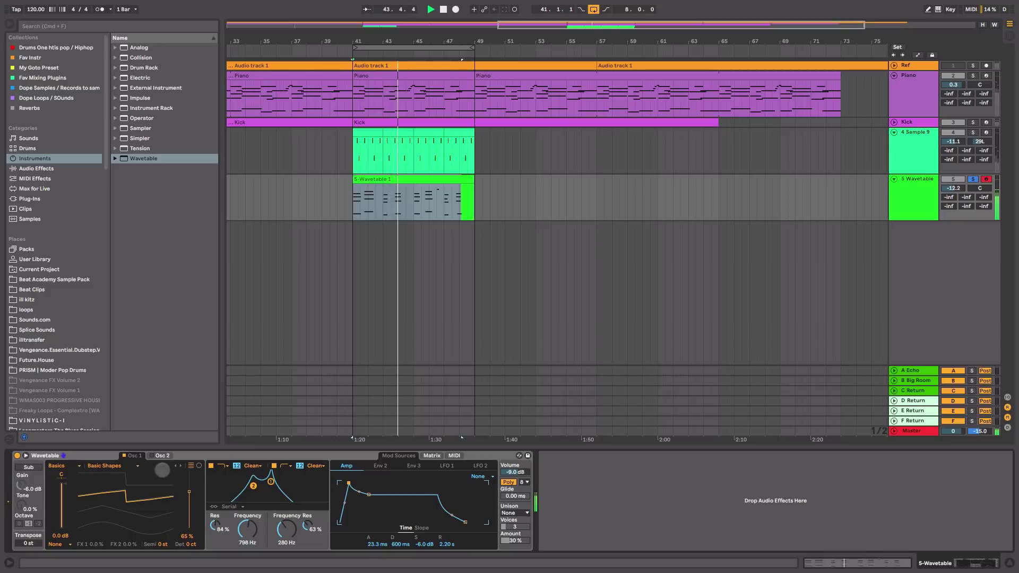
Enable Wavetable's second oscillator and set its gain to -7.5 dB while auditioning the chords
key("space")
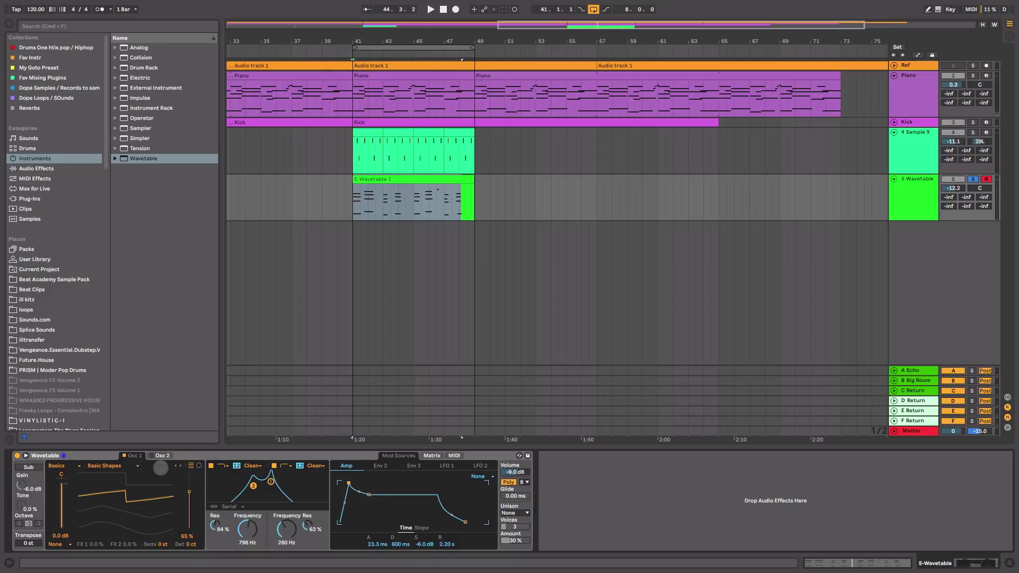
left_click(159, 455)
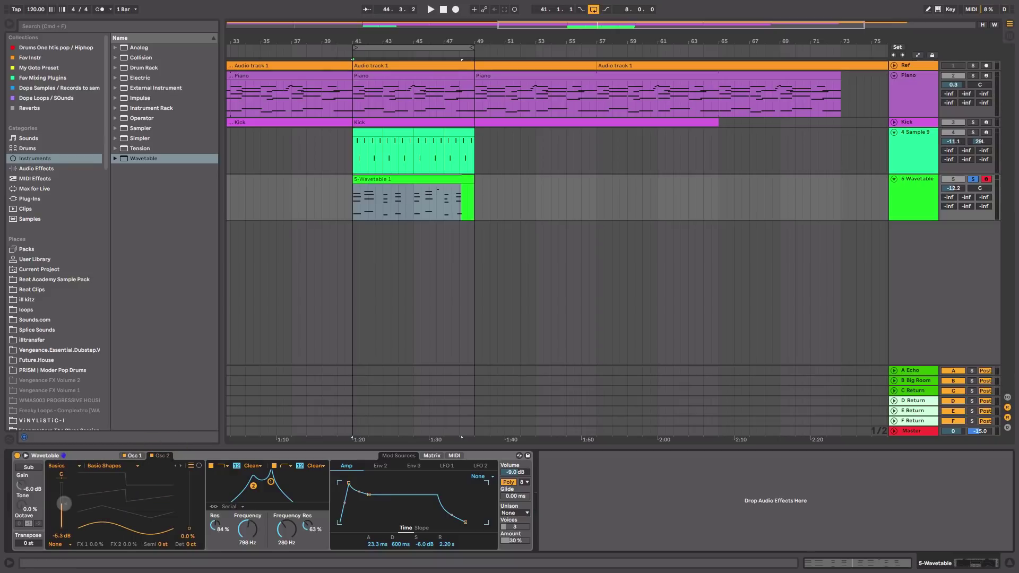
key("space")
left_click_drag(65, 504, 64, 510)
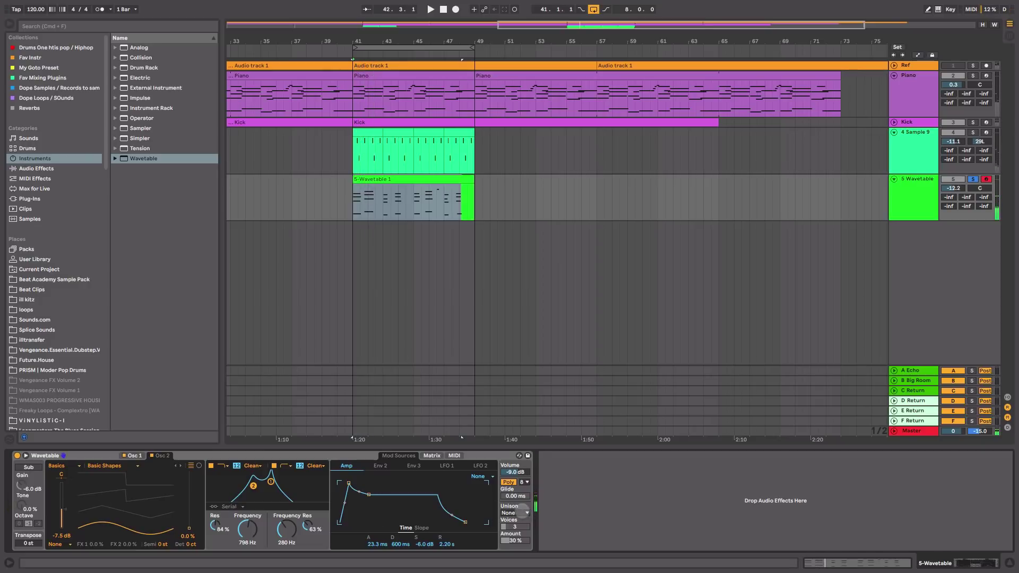
Set Wavetable's Unison mode to Classic with 25% amount and its amp envelope Release to 2.38 s
left_click(523, 512)
left_click(524, 467)
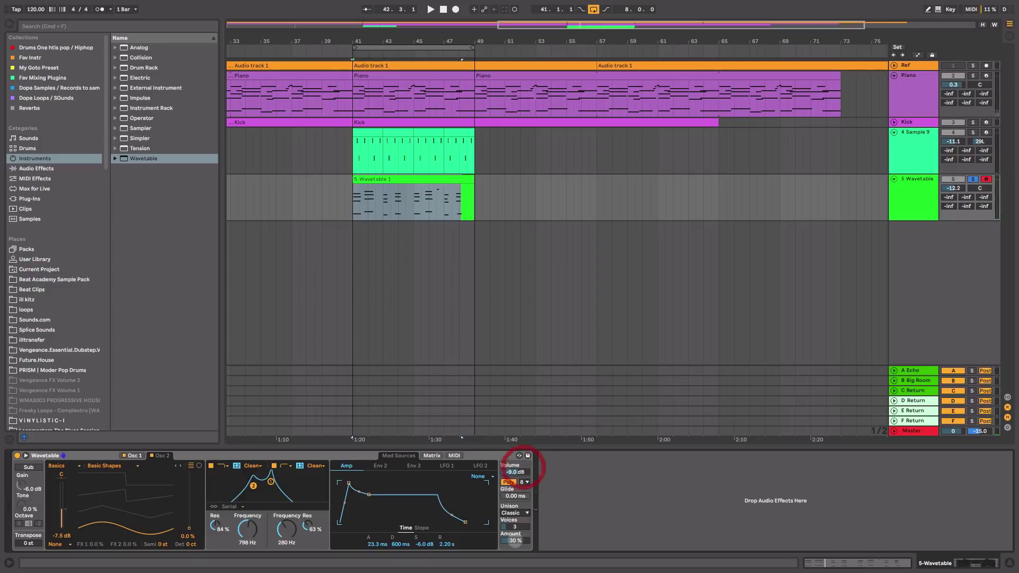
key("space")
left_click_drag(515, 541, 515, 545)
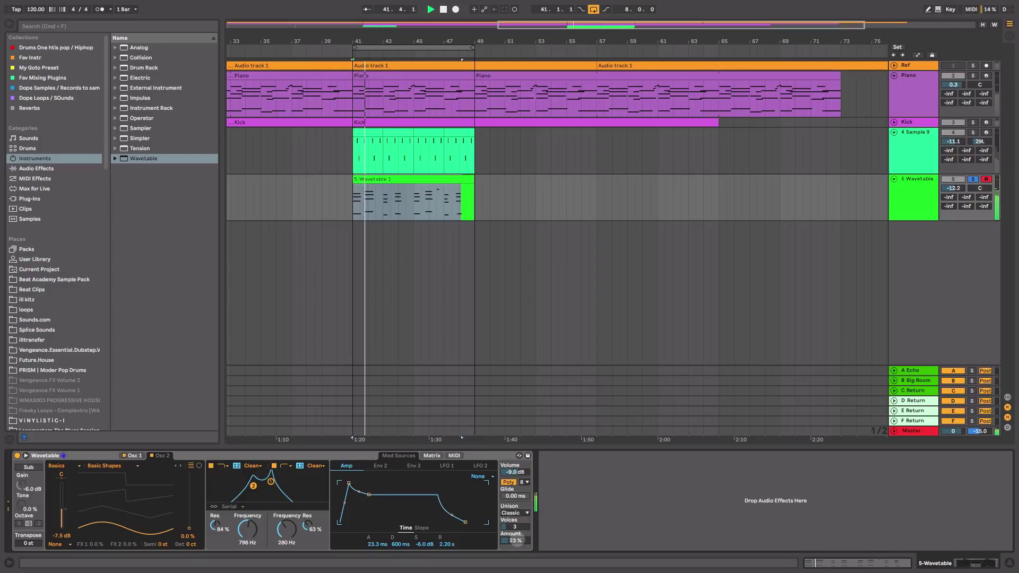
left_click_drag(466, 522, 516, 540)
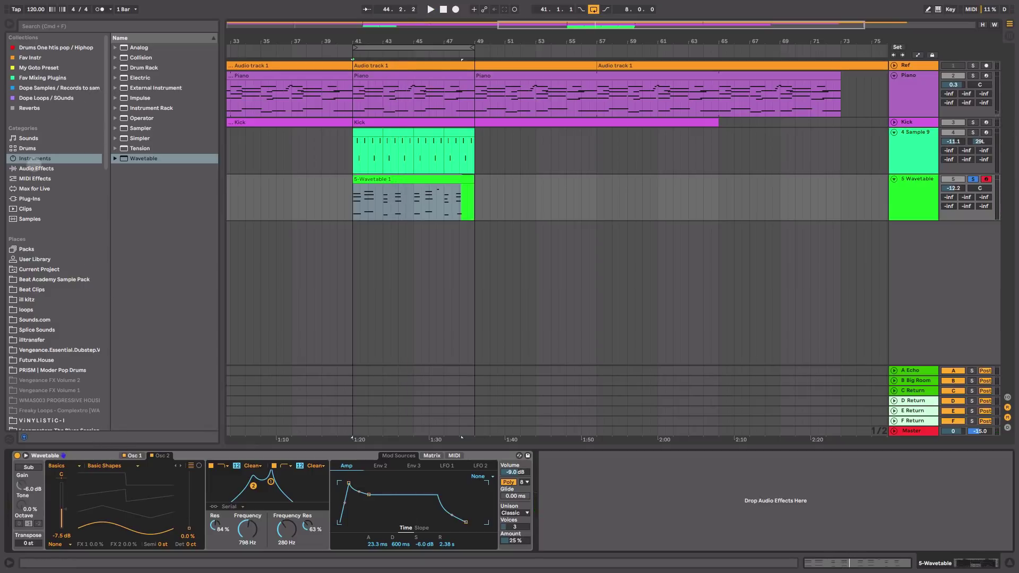
Add an Auto Filter after Wavetable and lower its low-pass frequency to 1.22 kHz while auditioning the chords
left_click(42, 169)
left_click_drag(143, 67, 600, 481)
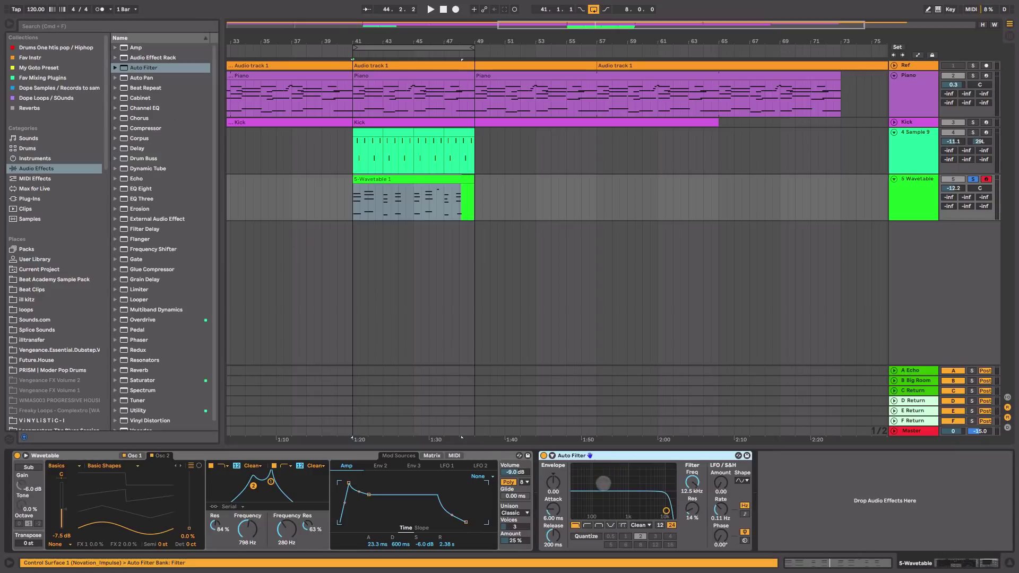
key("space")
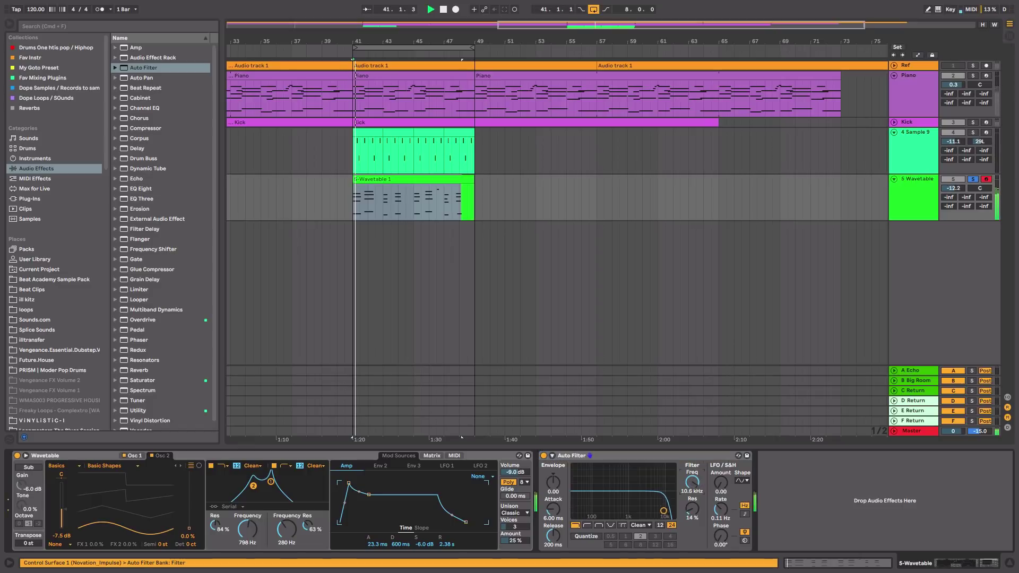
left_click_drag(695, 481, 695, 483)
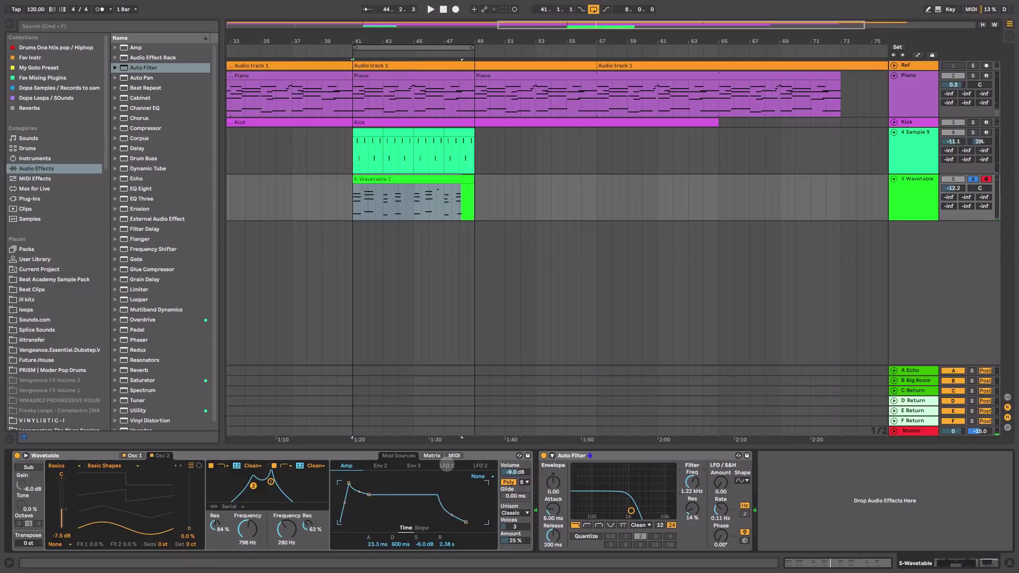
Modulate Osc 2 Pitch with LFO 1 at 7.5 in Wavetable's modulation matrix and audition it
left_click(447, 466)
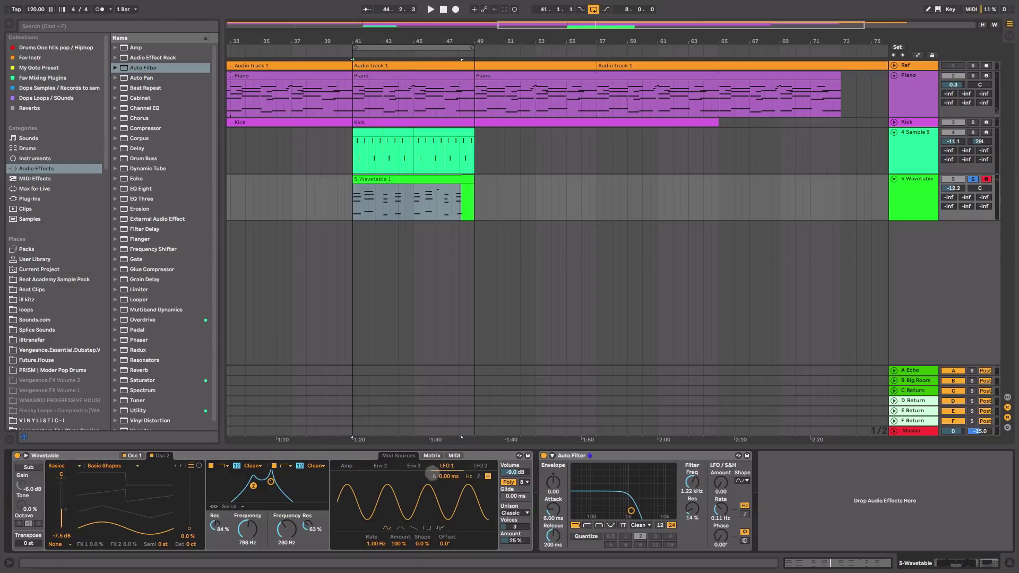
left_click(432, 455)
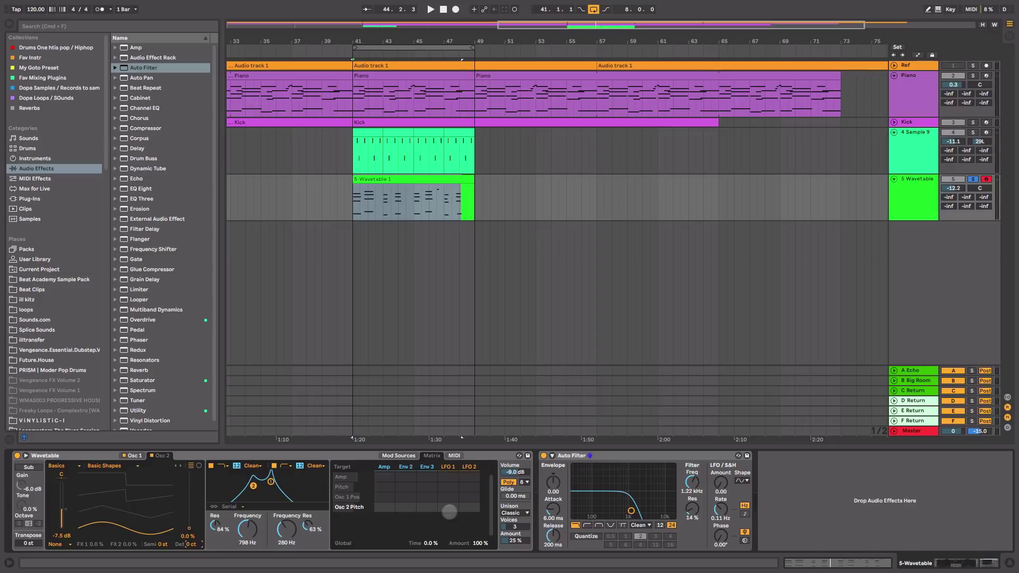
key("space")
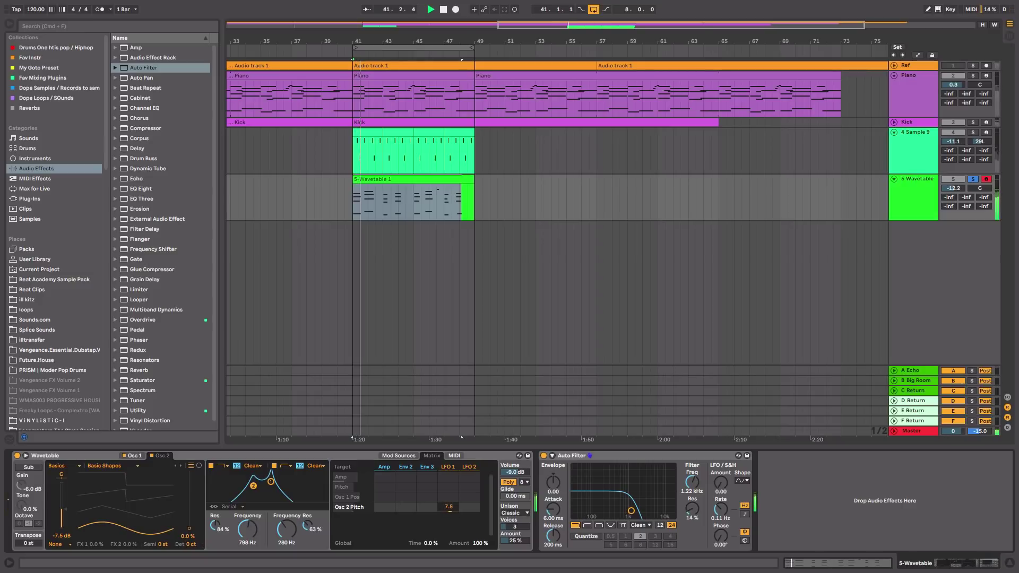
left_click_drag(450, 509, 449, 494)
key("space")
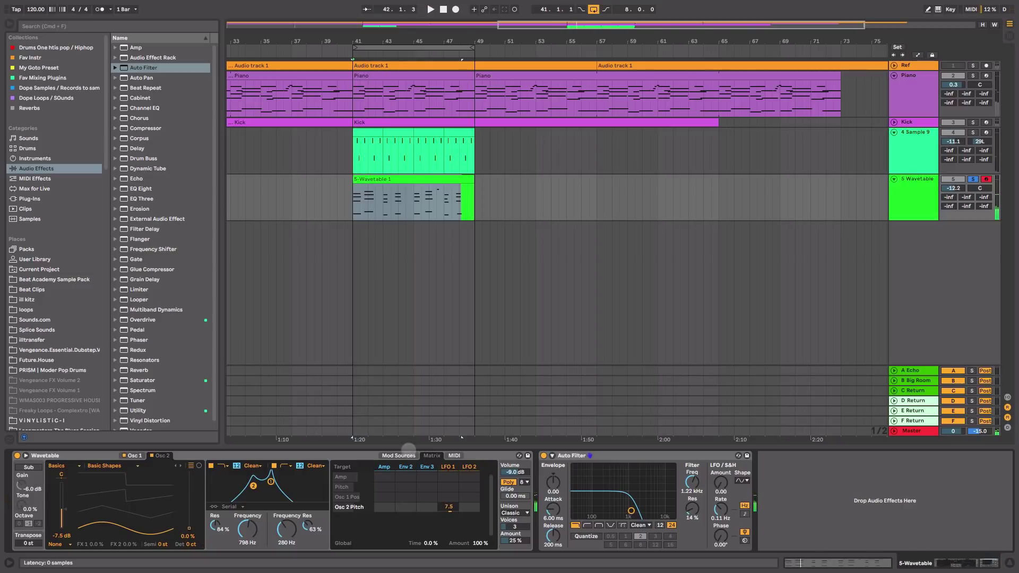
Set Wavetable's LFO 1 rate to 0.01 Hz and its amount to 29%, auditioning the chords
left_click(403, 455)
mouse_move(396, 544)
left_mouse_down()
mouse_move(378, 552)
mouse_move(398, 547)
left_mouse_up()
key("space")
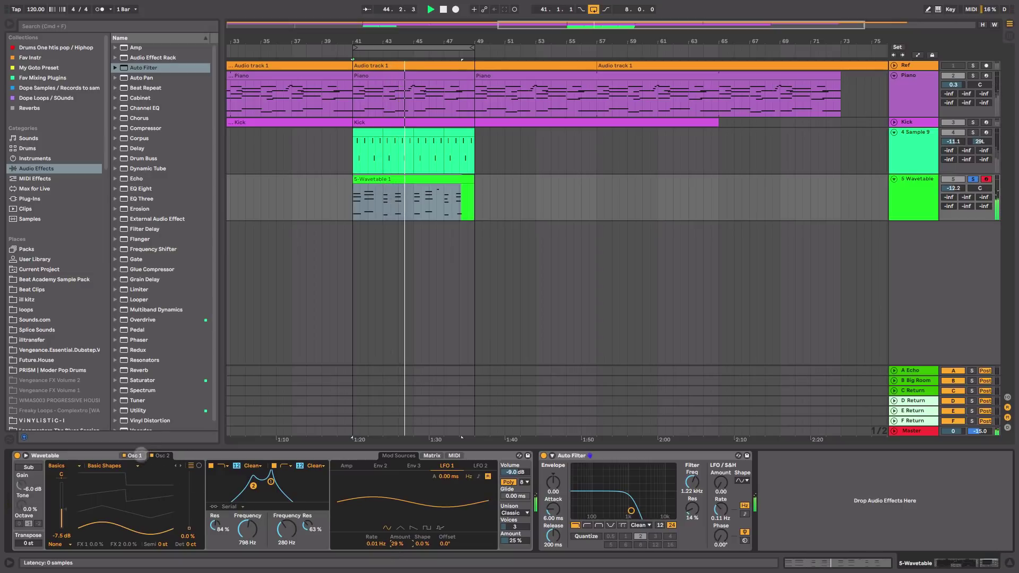
Assign LFO 1 to Osc 1 Pitch at 7.5 in the modulation matrix and remove its Osc 2 Pitch modulation
left_click(160, 456)
key("space")
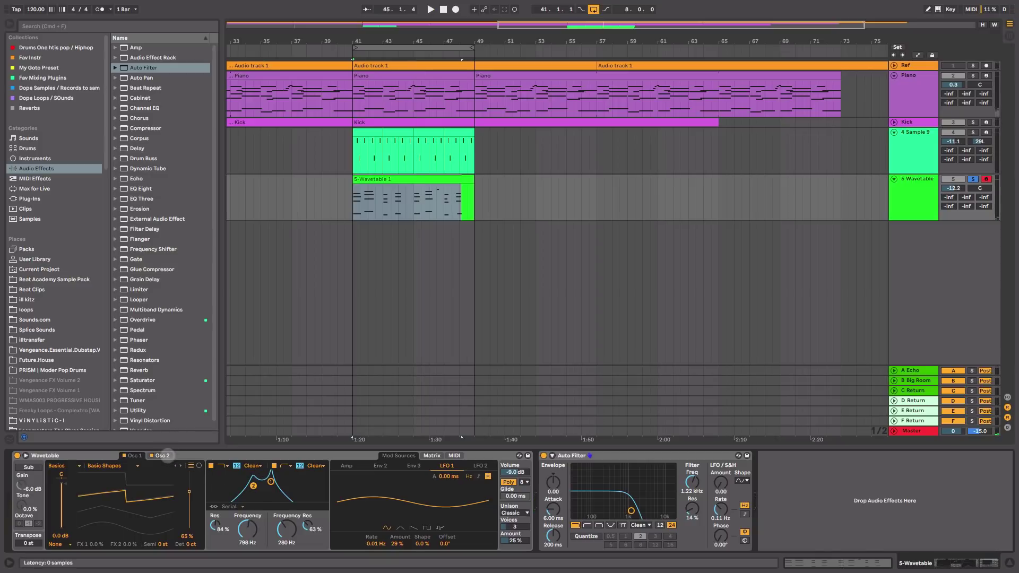
left_click(167, 455)
left_click(135, 455)
left_click(433, 455)
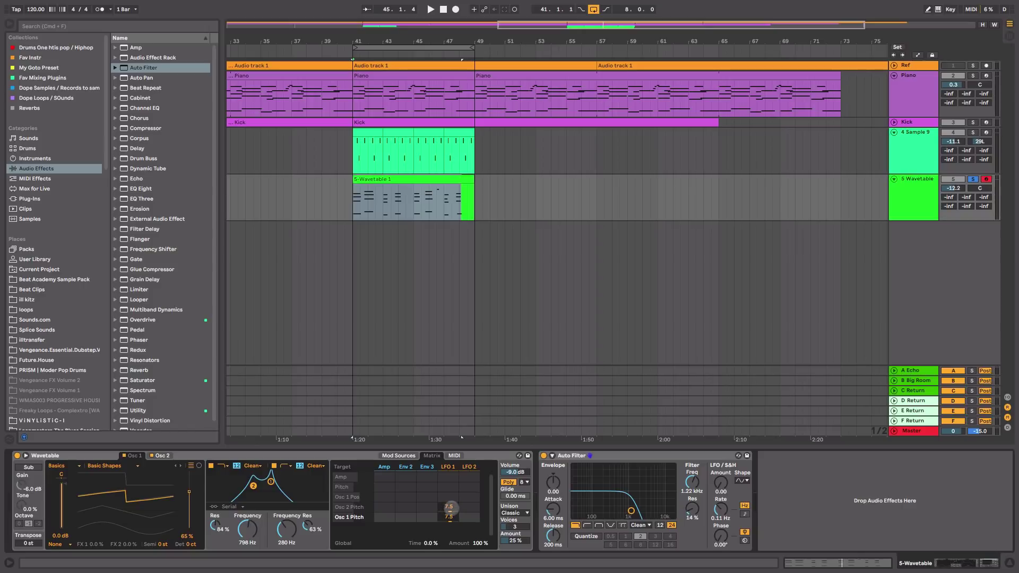
left_click_drag(449, 507, 449, 510)
key("space")
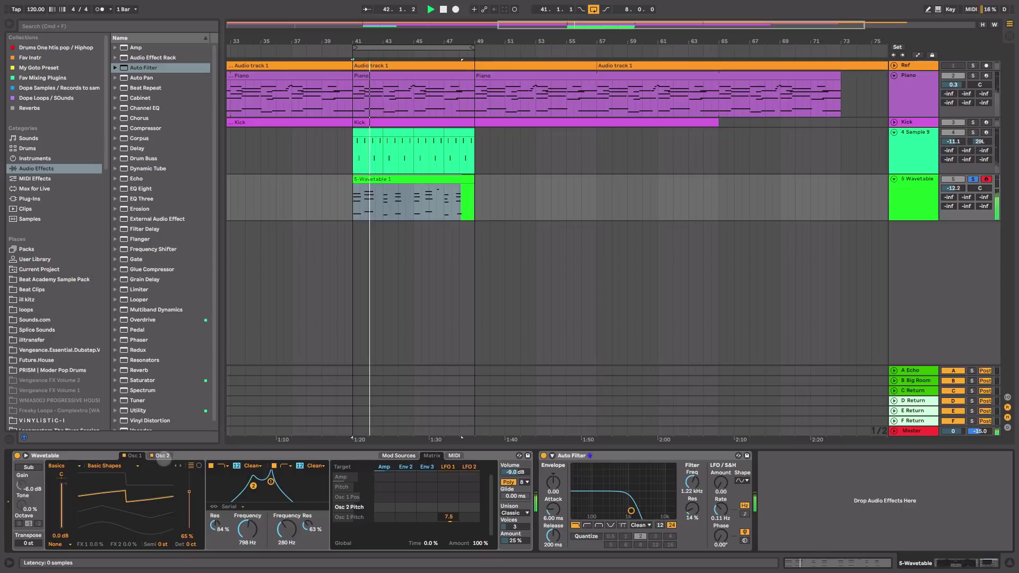
key("space")
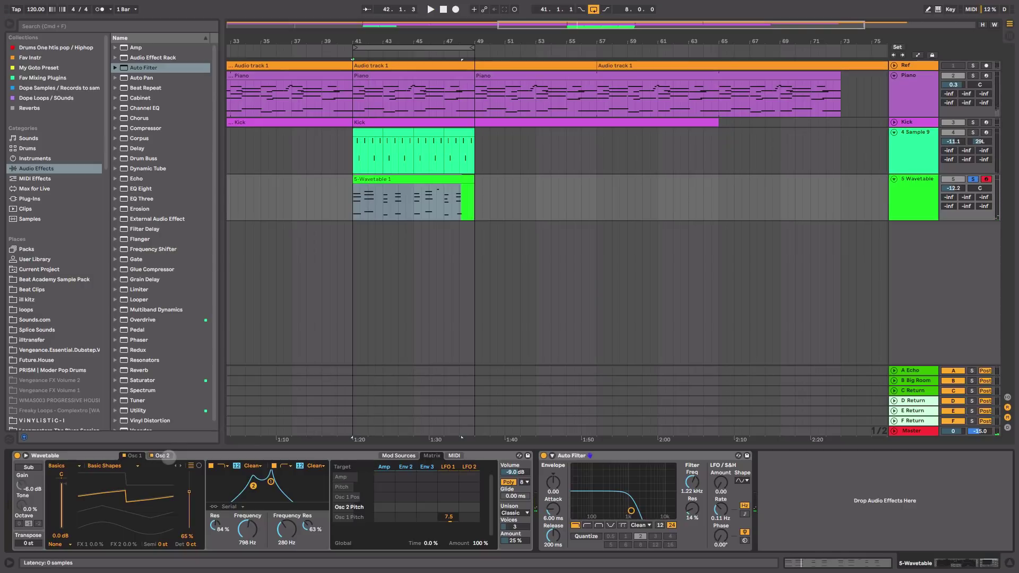
Set Wavetable's LFO 1 rate to 0.02 Hz and audition the chords
left_click(398, 456)
key("space")
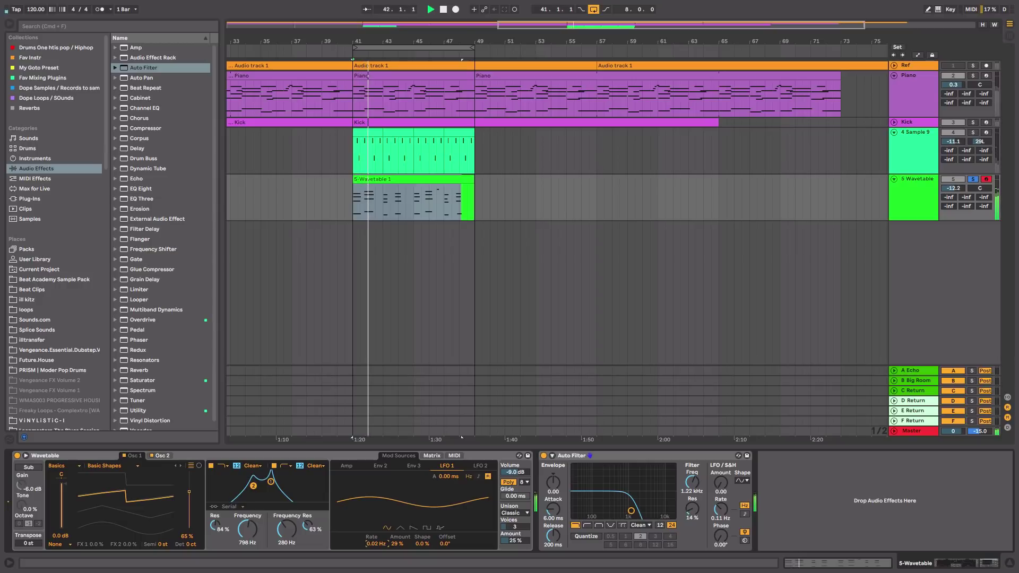
left_click_drag(387, 544, 387, 542)
key("space")
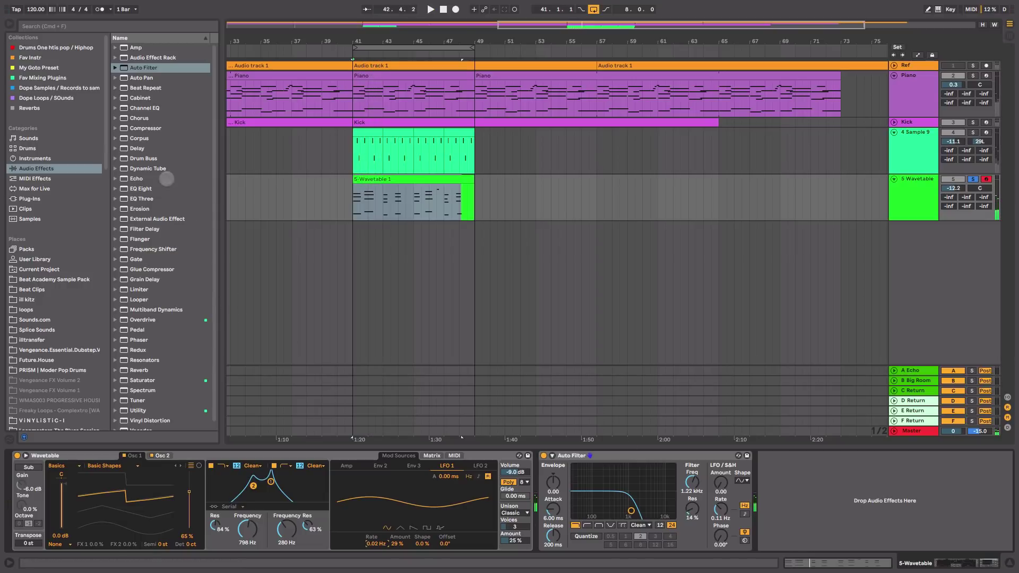
Add Echo after the Auto Filter with its high-pass at 174 Hz and Dry/Wet at 33%, then collapse the device
left_click_drag(133, 178, 791, 495)
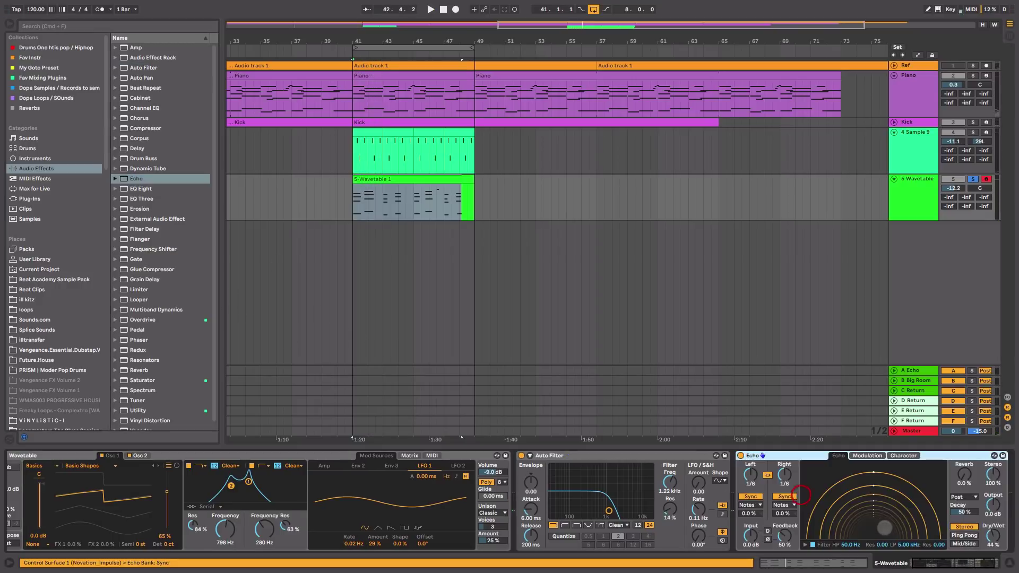
key("space")
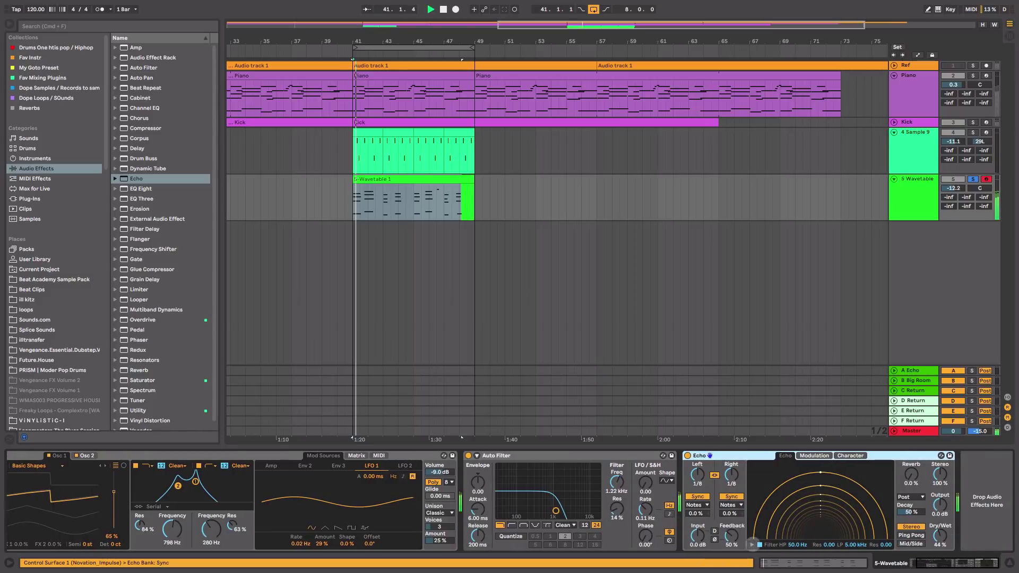
left_click(753, 545)
left_click_drag(769, 537, 794, 535)
left_click_drag(940, 535, 940, 543)
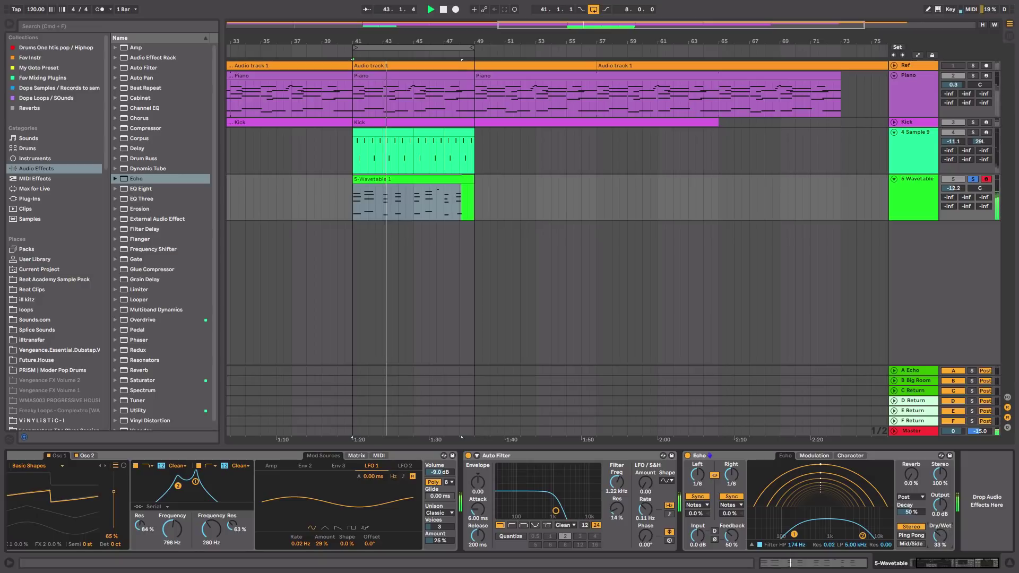
double_click(734, 457)
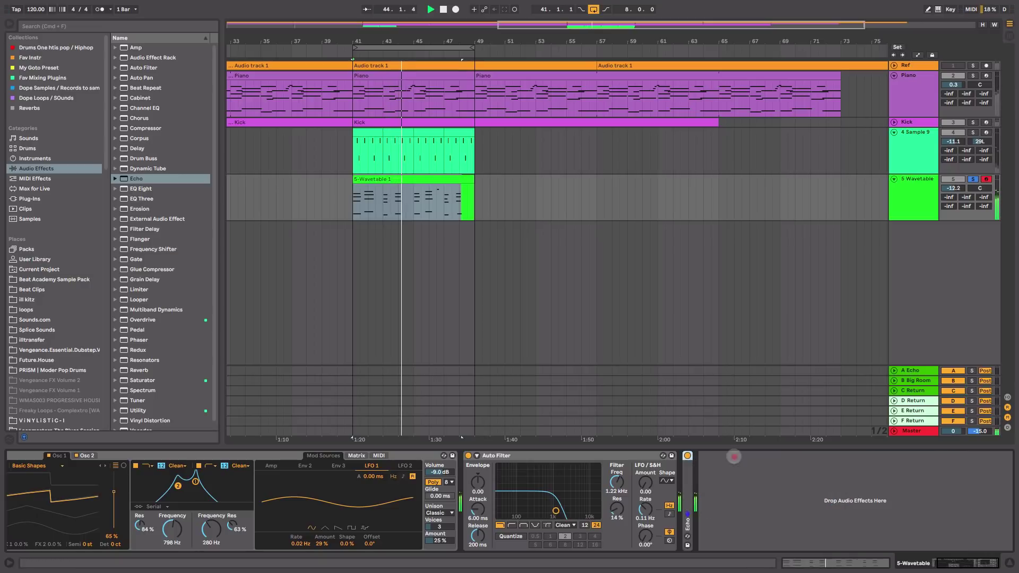
Add Reverb after Echo and set its Dry/Wet to 51% while auditioning the chords
scroll(183, 289, "down", 1)
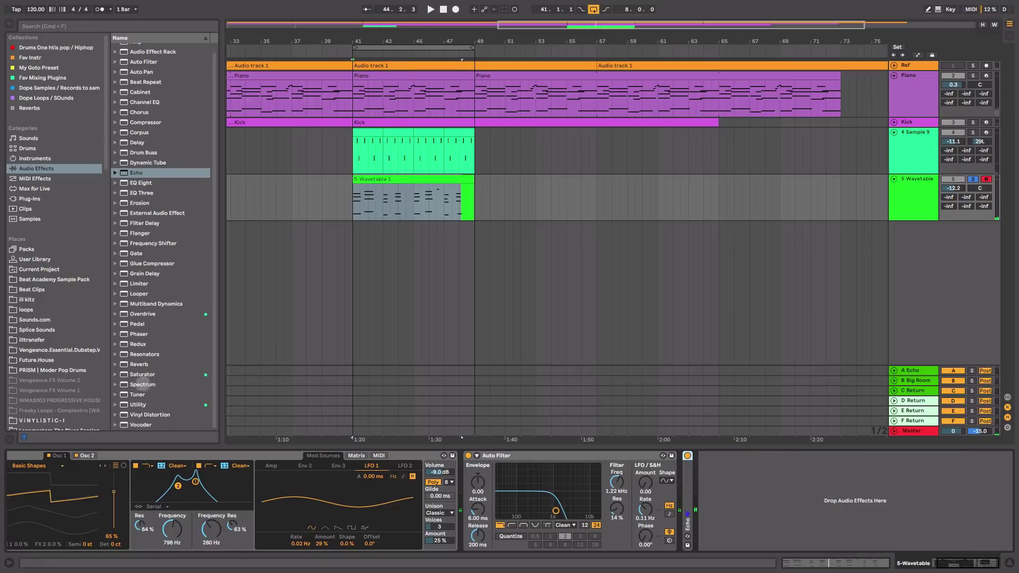
left_click_drag(137, 364, 778, 487)
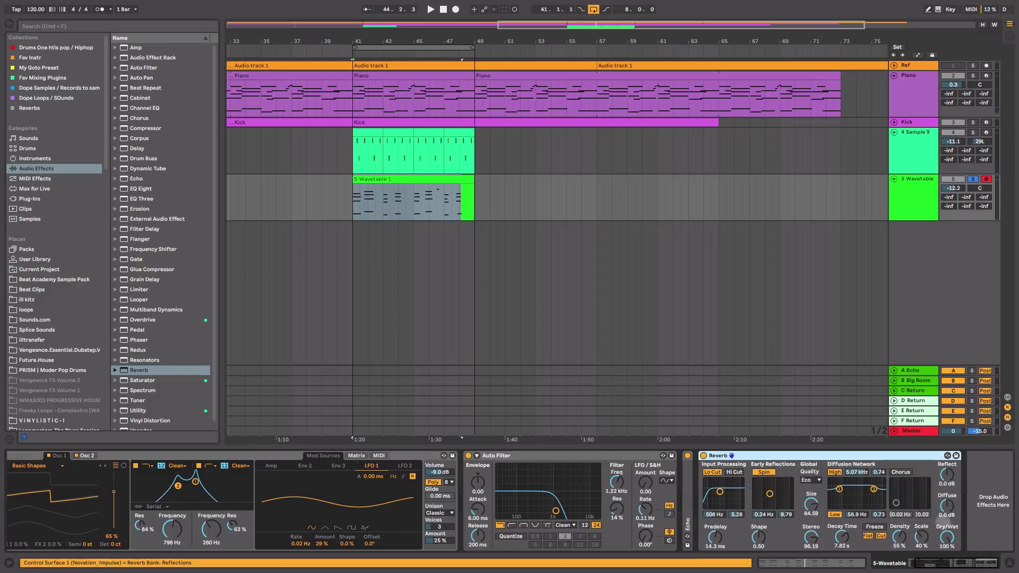
mouse_move(947, 538)
left_mouse_down()
mouse_move(948, 559)
mouse_move(948, 544)
left_mouse_up()
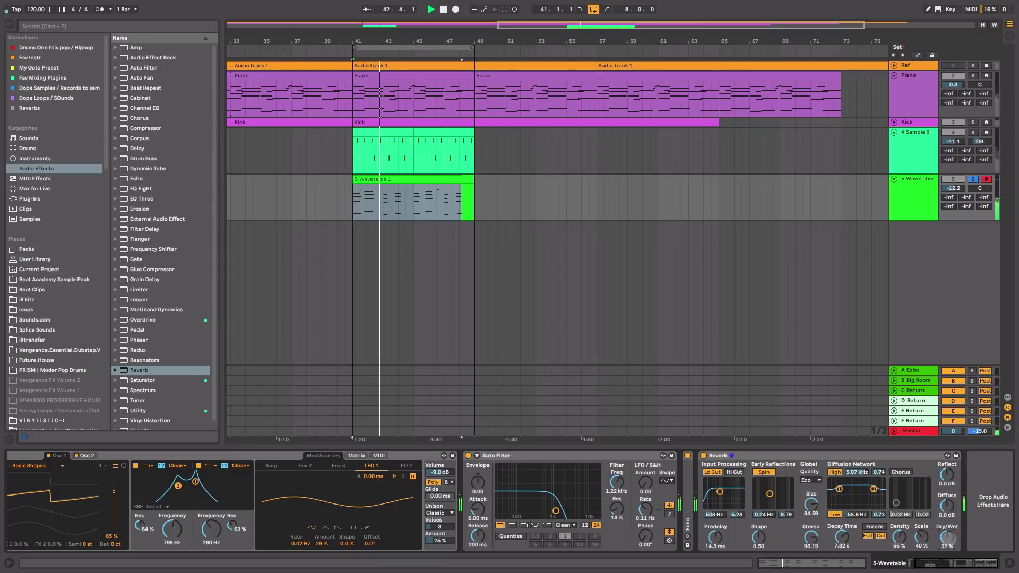
left_click_drag(947, 537, 948, 541)
Unsolo the Wavetable track in the mixer, balance its volume at about -12.7 dB and set its Auto Filter frequency to 1.10 kHz
key("Tab")
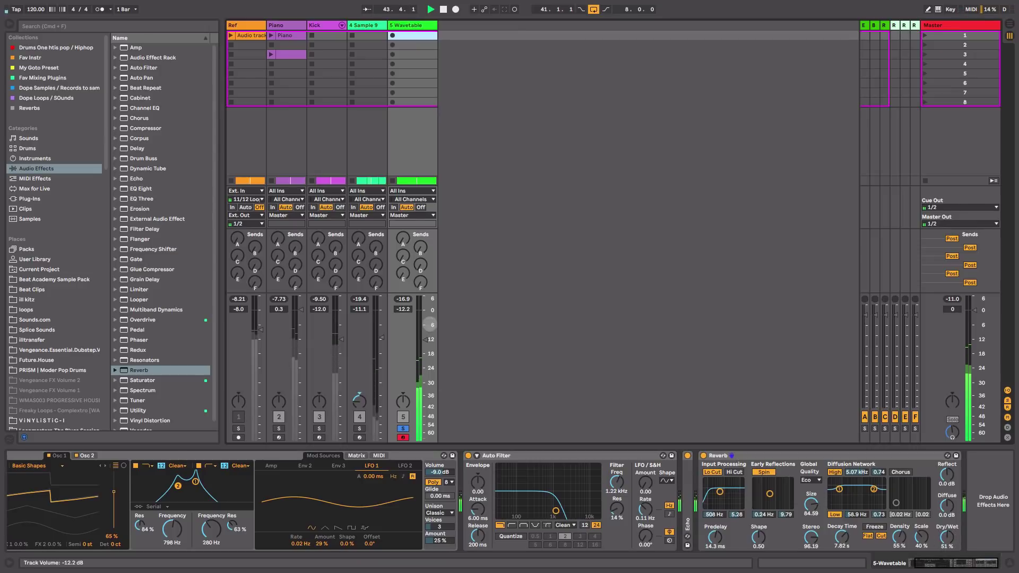
left_click_drag(425, 340, 425, 340)
key("space")
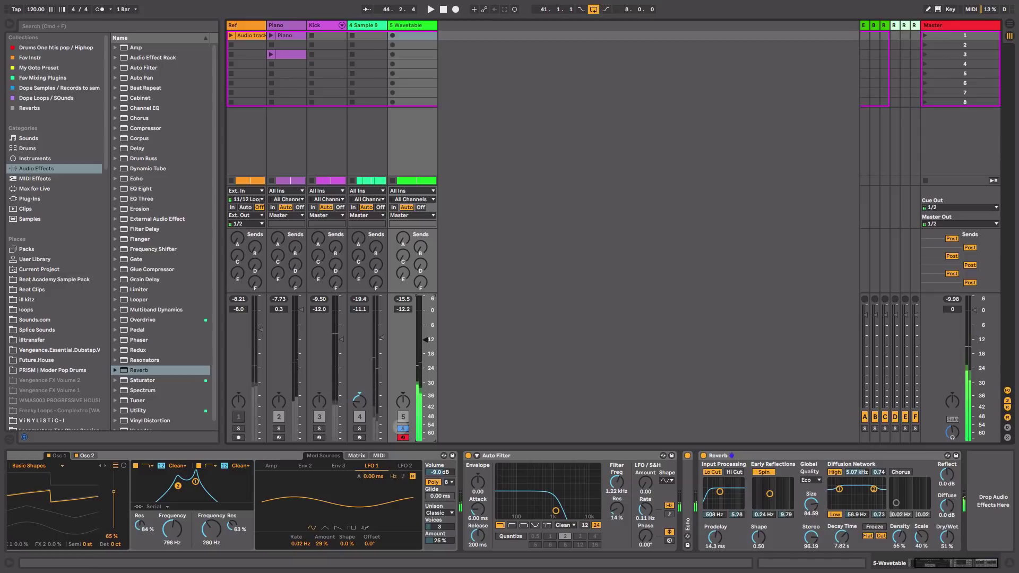
left_click(401, 427)
key("space")
left_click_drag(425, 338, 425, 344)
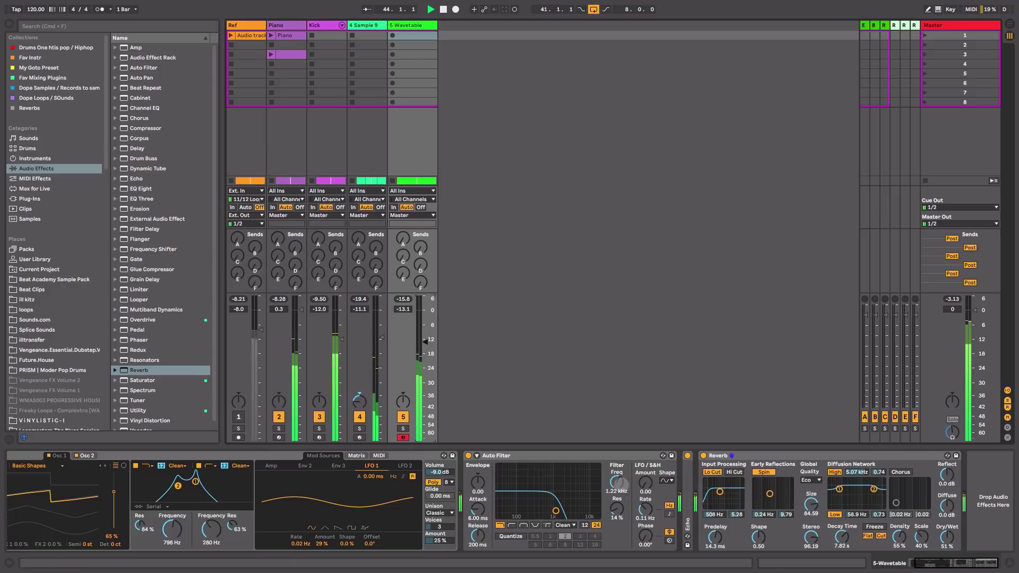
left_click_drag(621, 482, 621, 484)
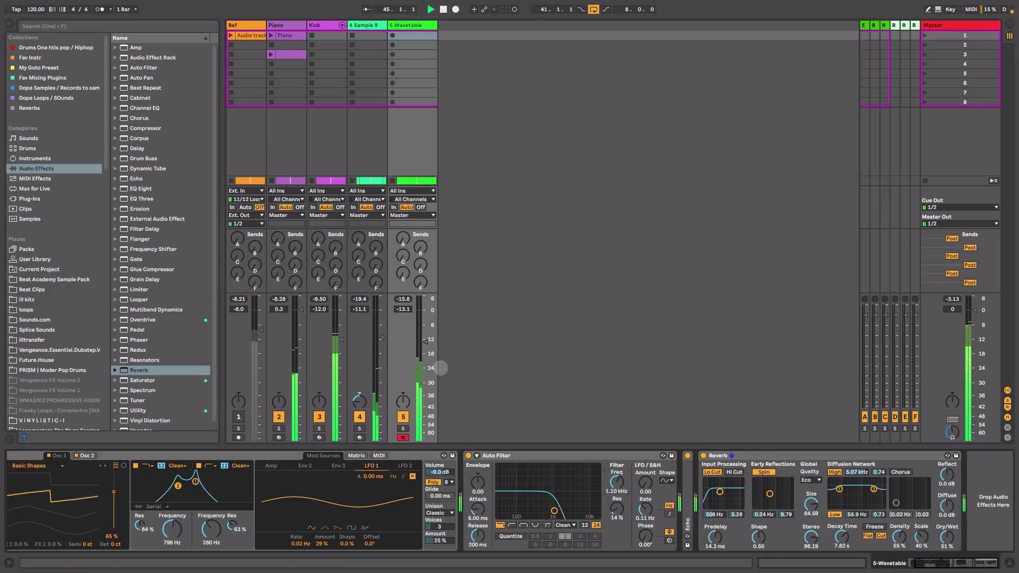
left_click_drag(424, 341, 424, 340)
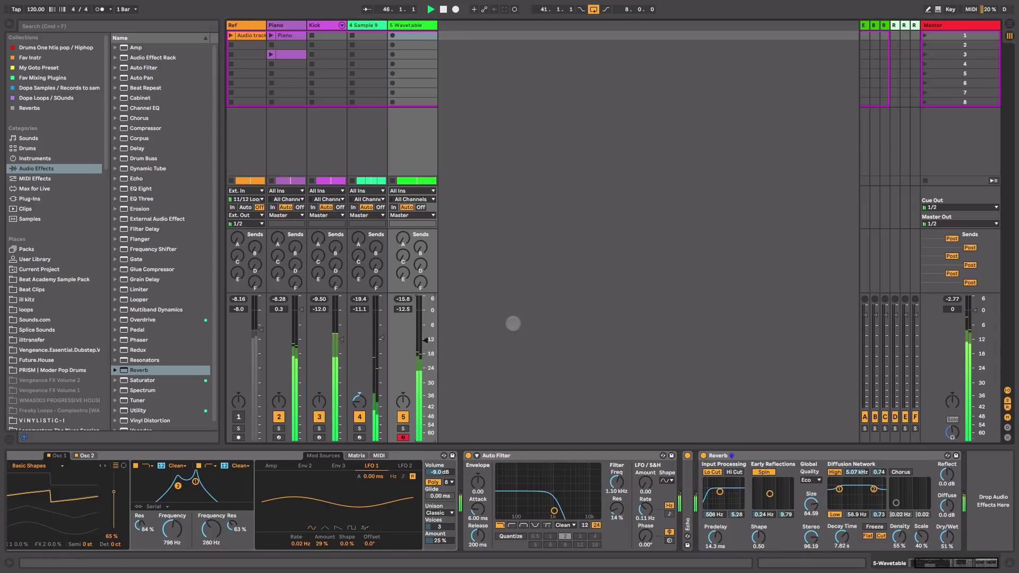
Create a new MIDI track, load Wavetable onto it and set its Osc 1 position to 69%
key("super+shift+t")
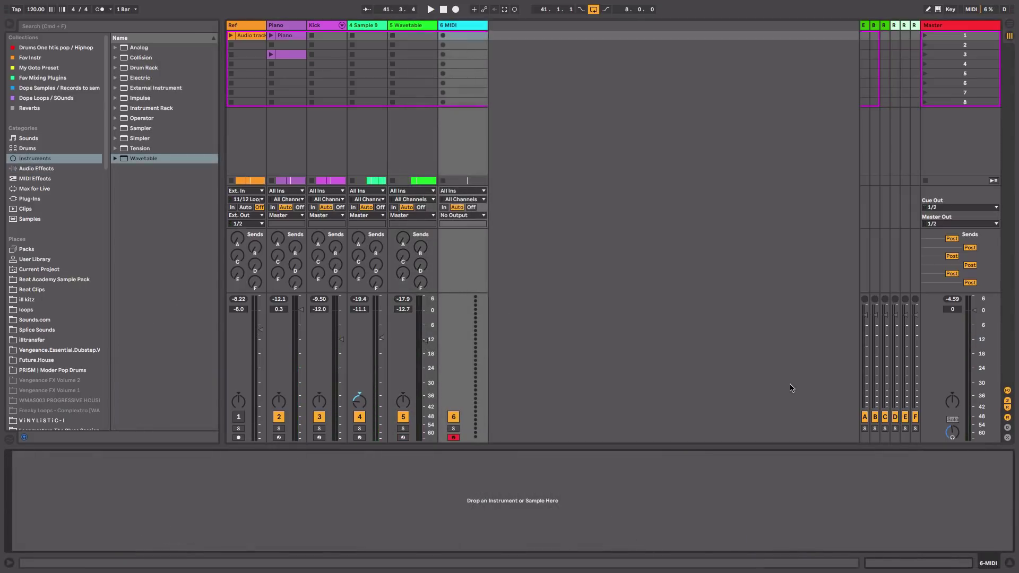
left_click_drag(137, 160, 450, 144)
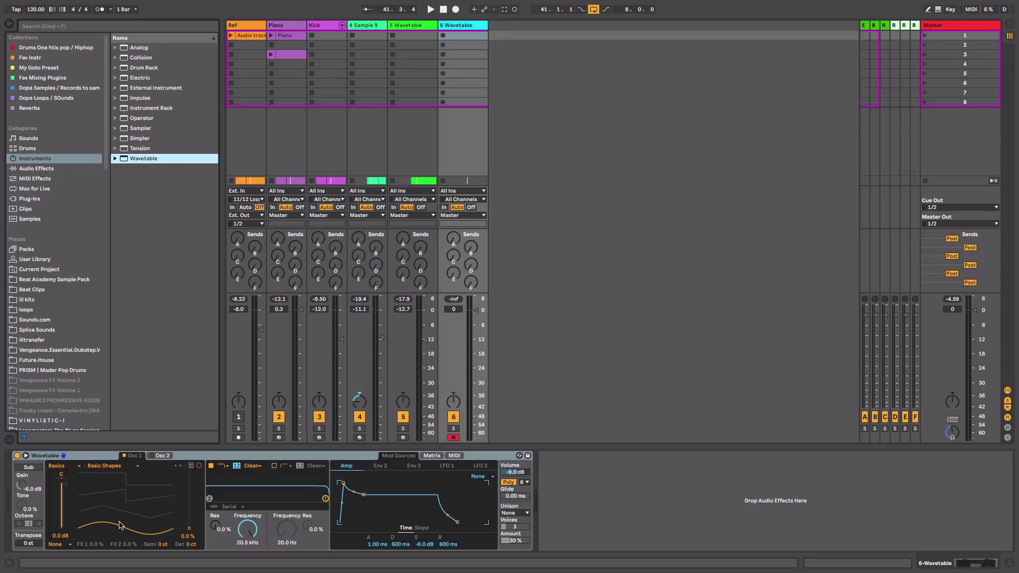
left_click_drag(136, 527, 136, 499)
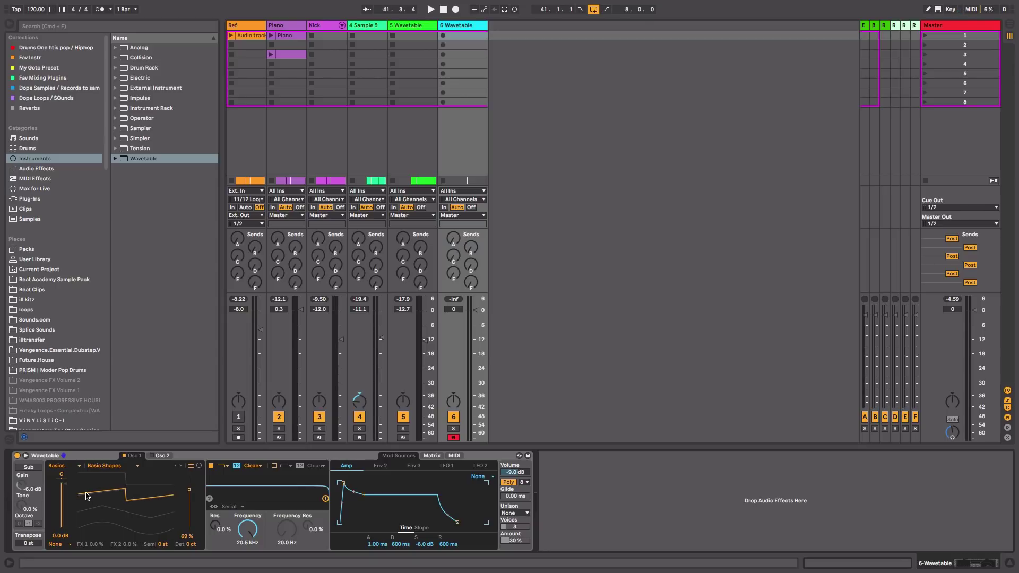
Enable Wavetable's Osc 2, set its wavetable position to 68% and detune it by 35 ct
left_click(160, 457)
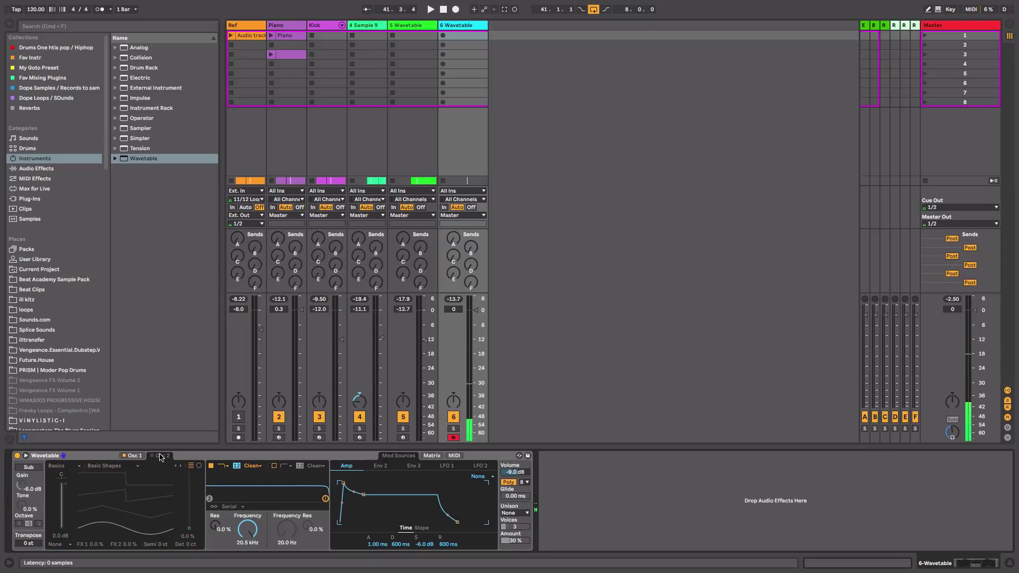
left_click(152, 455)
left_click_drag(136, 528, 135, 497)
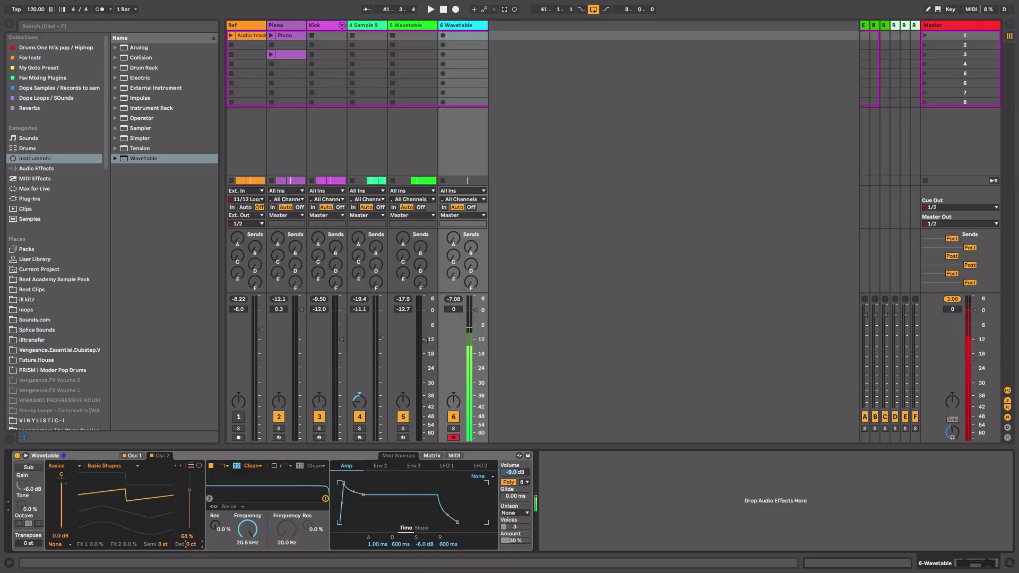
left_click_drag(189, 544, 188, 537)
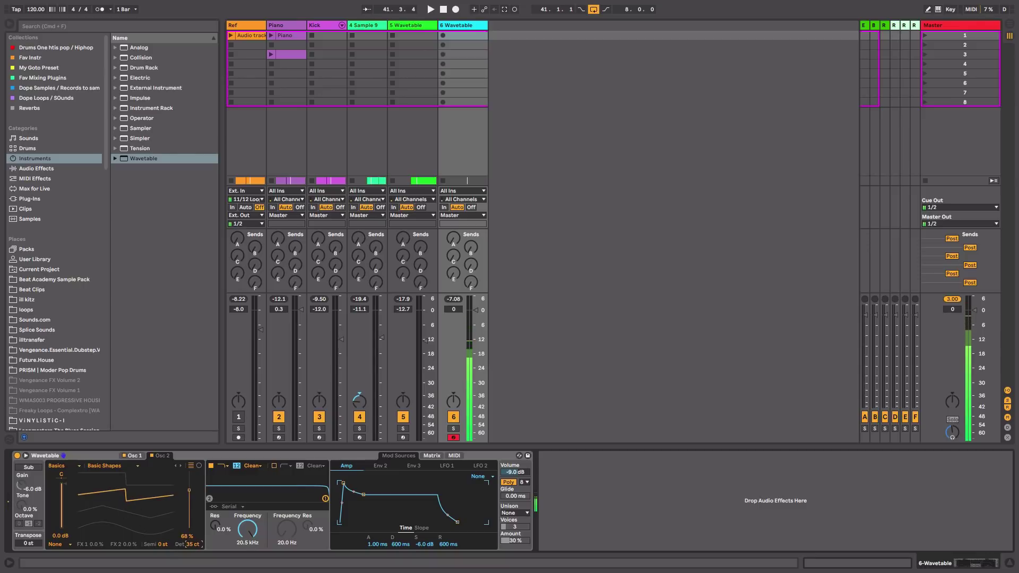
Shape the bass with Filter 1 at 130 Hz and 24% resonance, -12 st transpose, Mono voicing and a track volume of -3.2 dB
left_click_drag(247, 529, 247, 555)
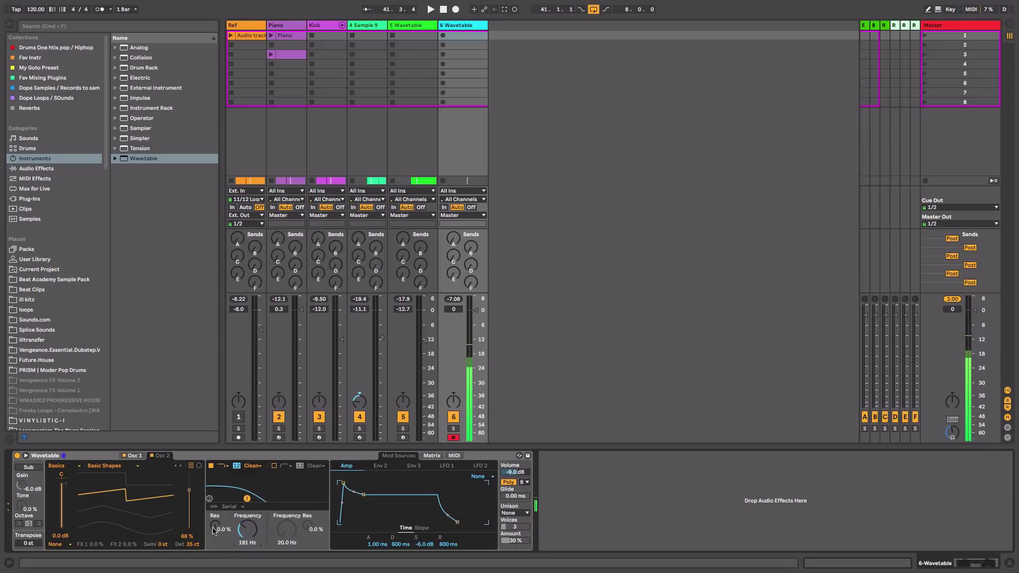
left_click(136, 456)
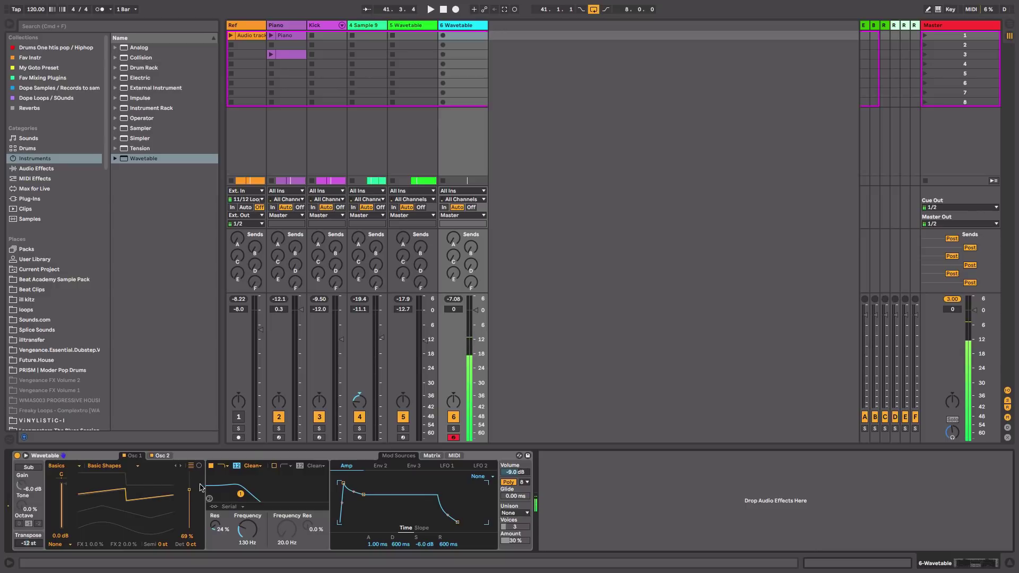
left_click_drag(475, 317, 469, 324)
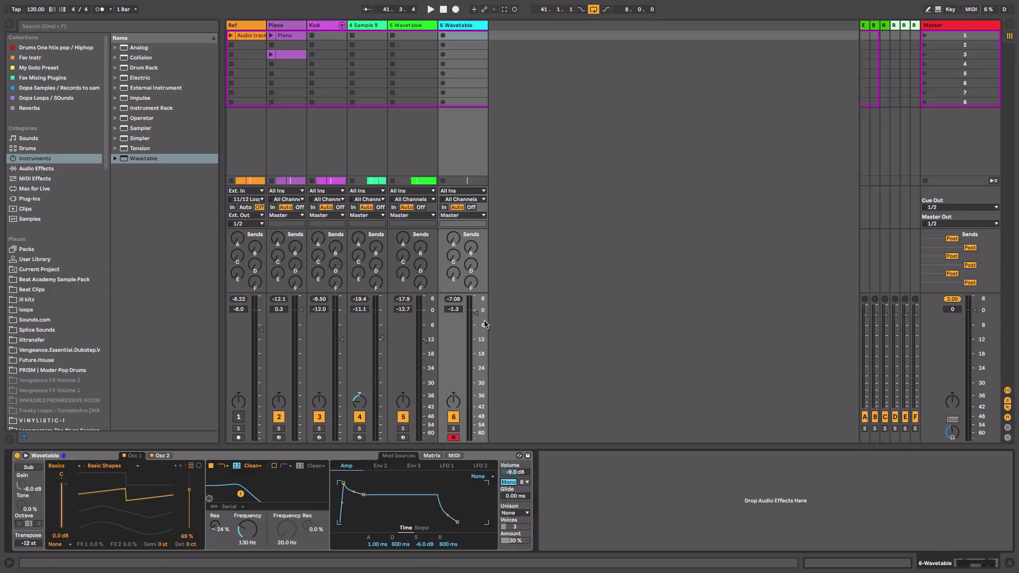
left_click_drag(476, 314, 476, 316)
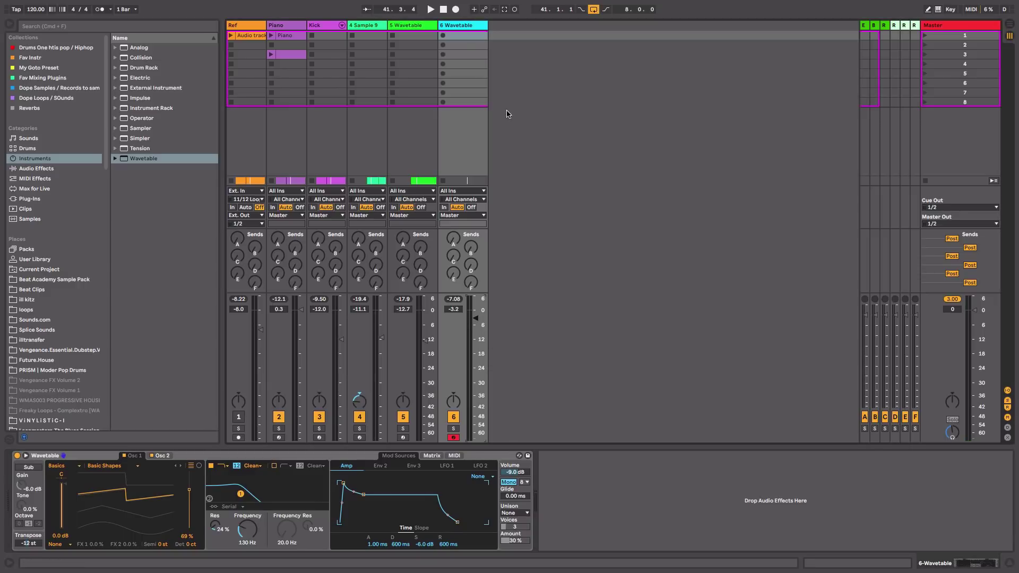
Record a bass line into the first clip slot of the 6 Wavetable track and launch the recorded clip
left_click(443, 36)
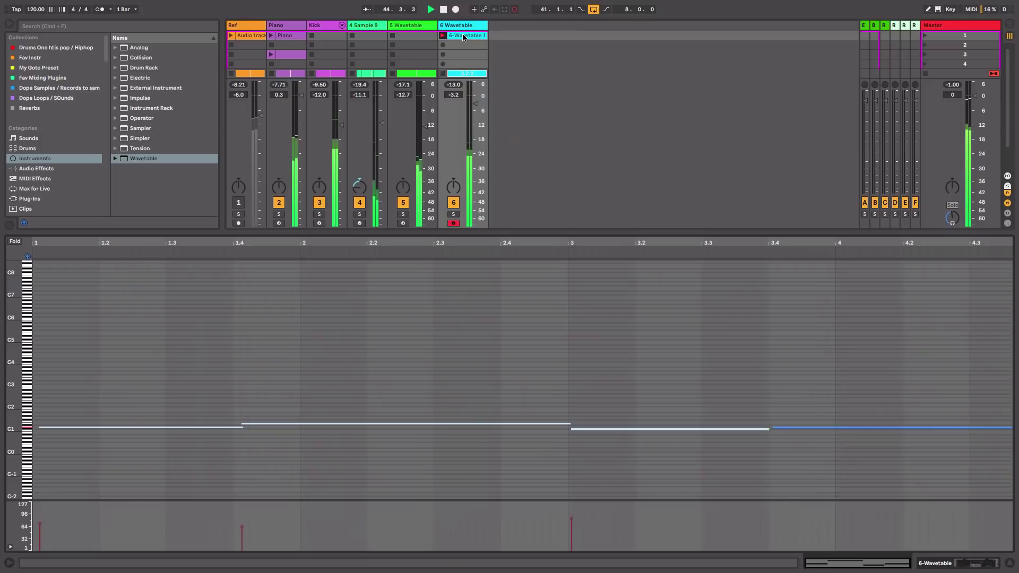
left_click(462, 35)
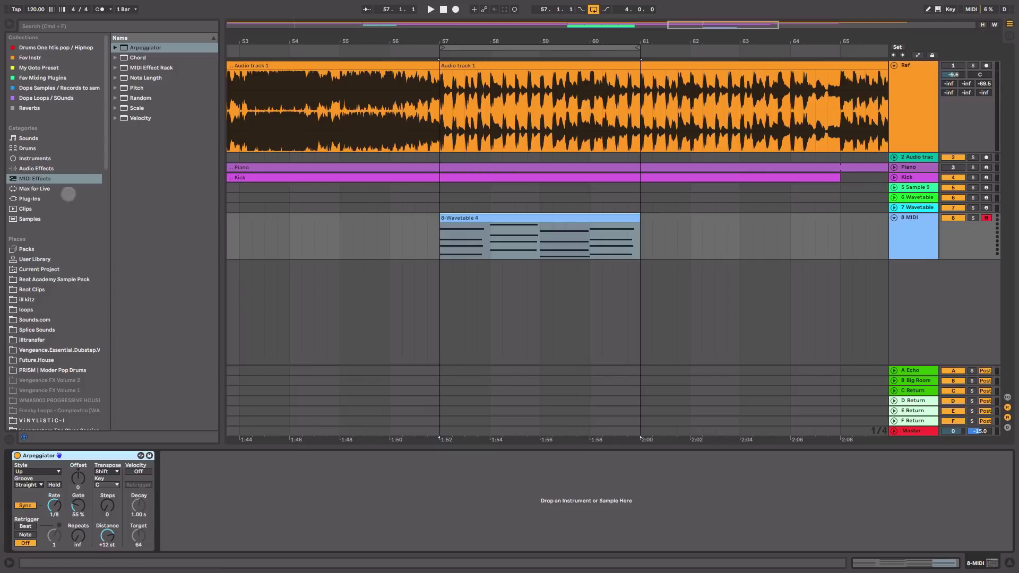
Load Wavetable after the Arpeggiator on the 8 MIDI track, then solo the track and audition its chord clip
left_click(33, 157)
left_click_drag(143, 158, 476, 247)
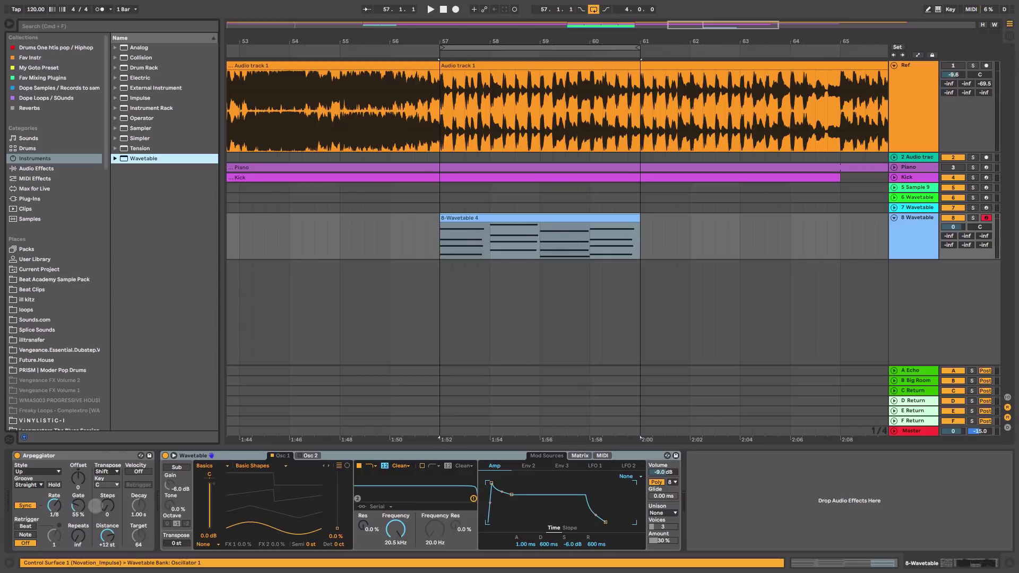
mouse_move(280, 527)
left_mouse_down()
mouse_move(281, 510)
mouse_move(281, 527)
left_mouse_up()
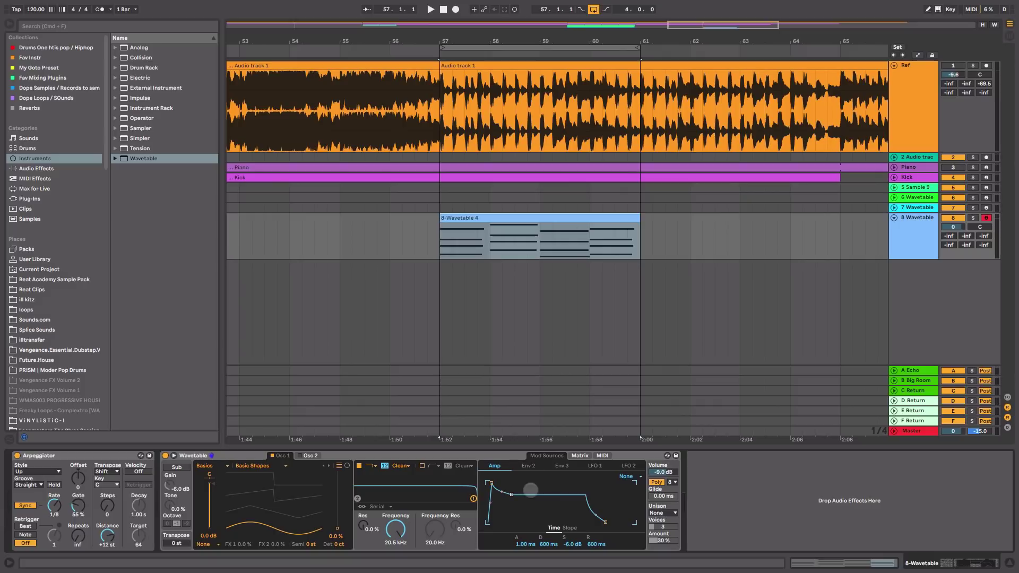
left_click(973, 217)
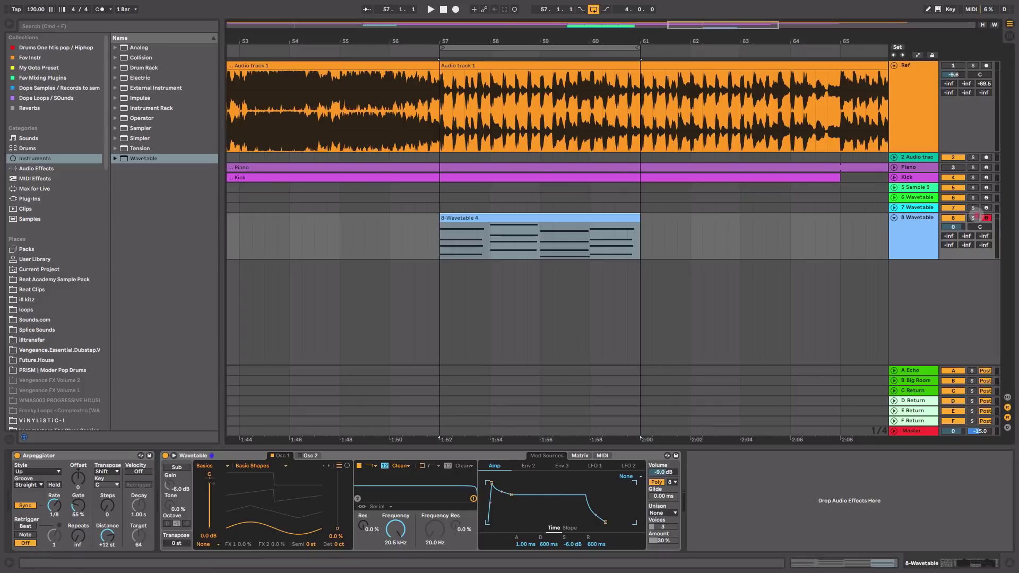
key("space")
key("space")
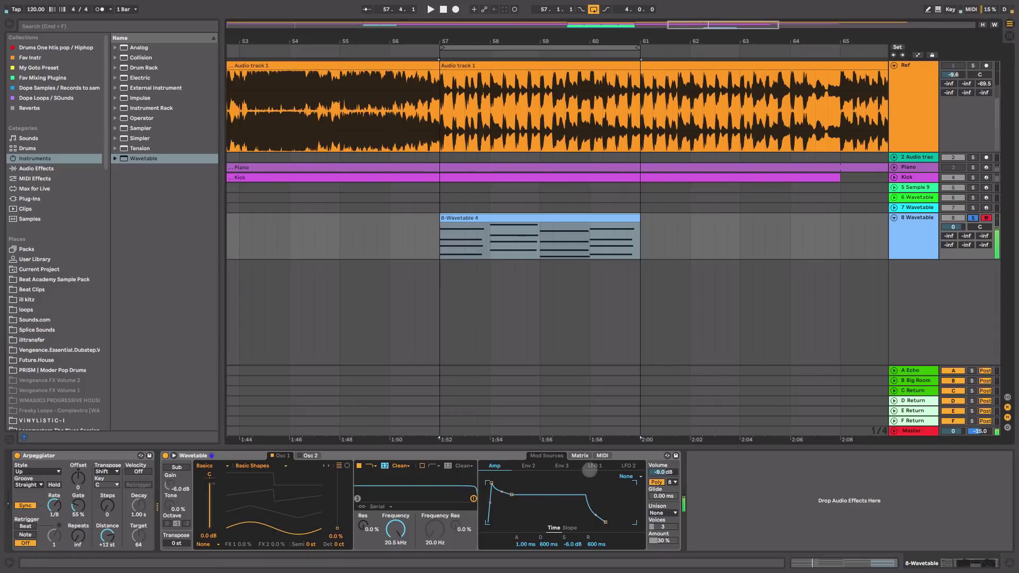
Set Wavetable to Mono, shape its Amp envelope with 259 ms decay, -29 dB sustain and 375 ms release, and audition it
left_click(658, 482)
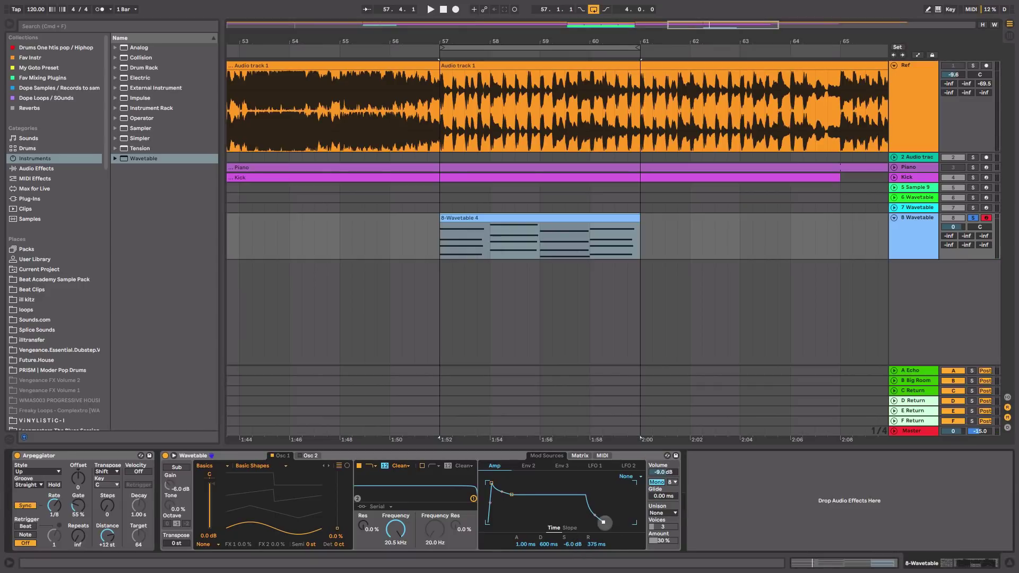
left_click_drag(511, 495, 508, 515)
key("space")
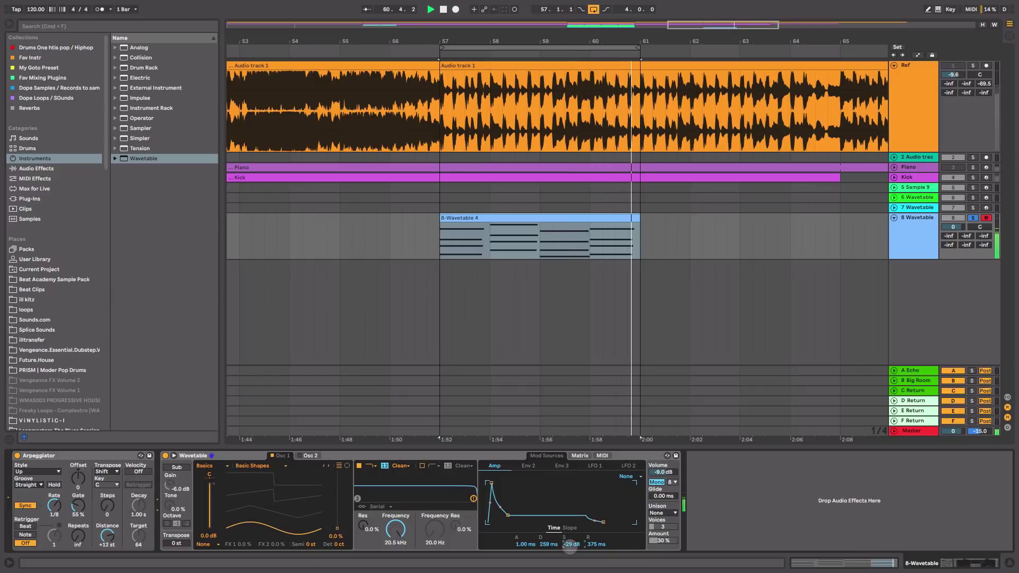
key("space")
Set the Osc 1 wavetable position to 2.9% and the unison mode to Classic, and play the arpeggio
left_click_drag(295, 529, 295, 528)
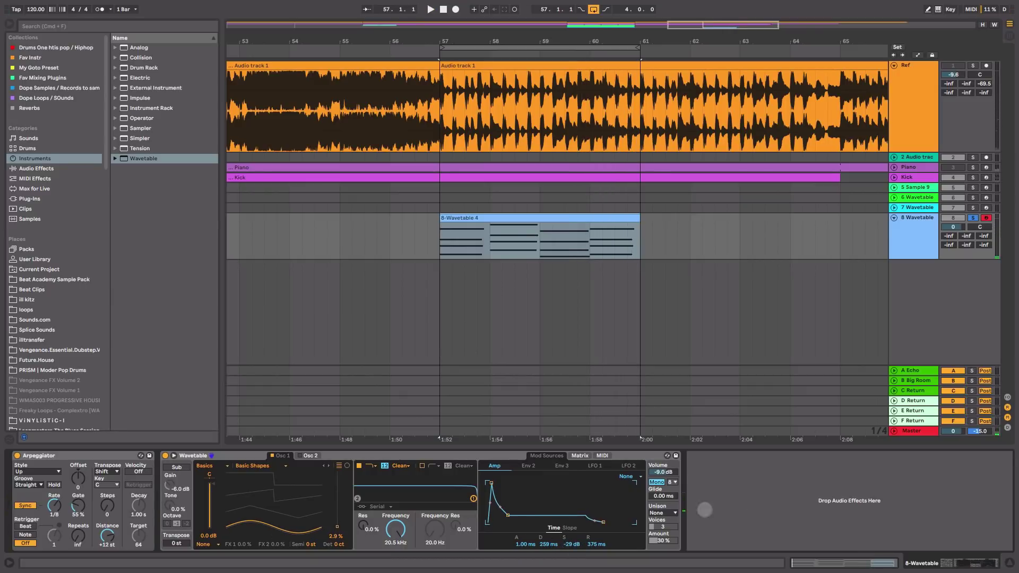
left_click(662, 512)
left_click(664, 464)
key("space")
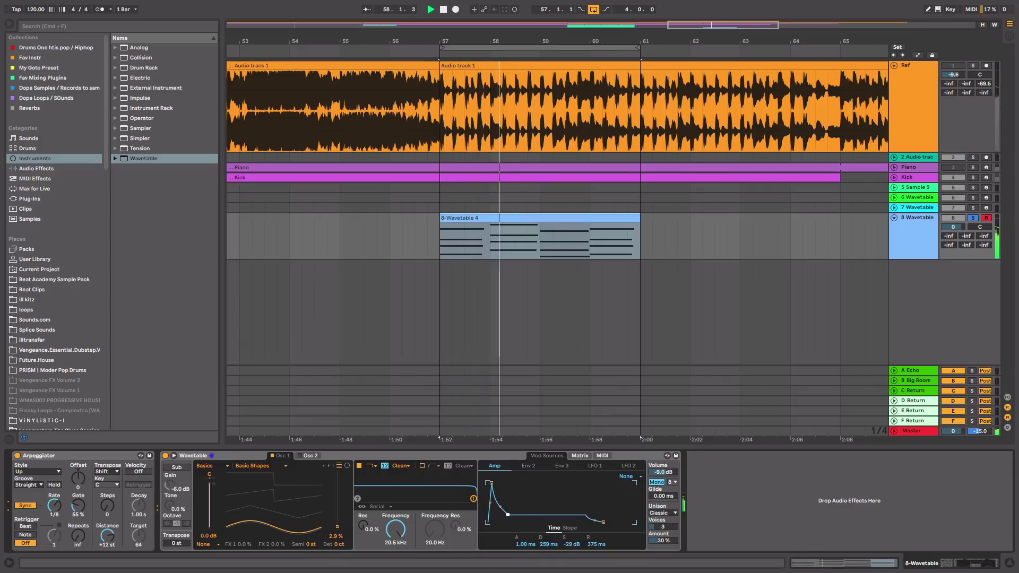
Adjust the Amp envelope to a 228 ms decay and -35 dB sustain while the arpeggio plays
left_click_drag(508, 515, 529, 517)
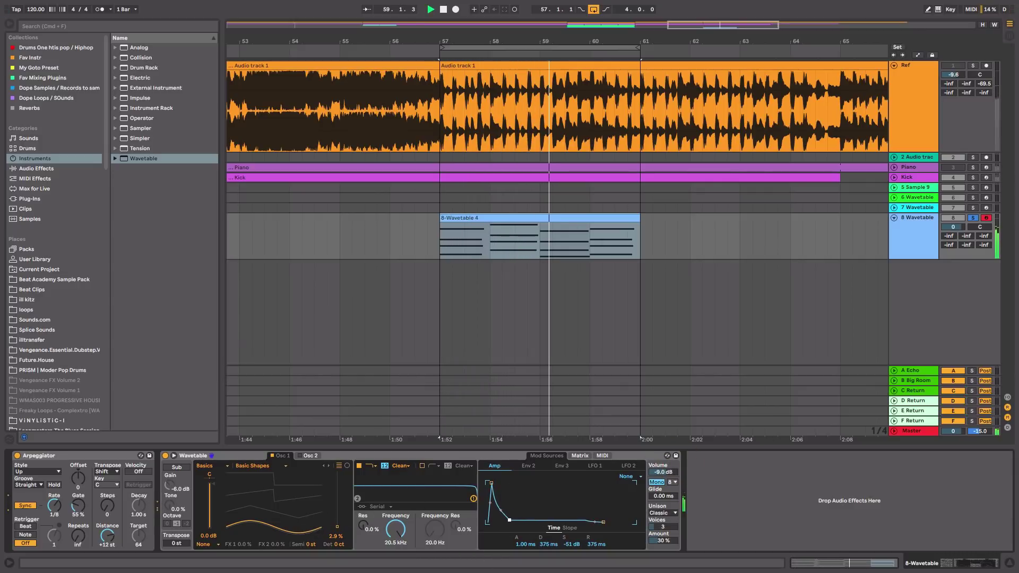
left_click_drag(517, 521, 508, 517)
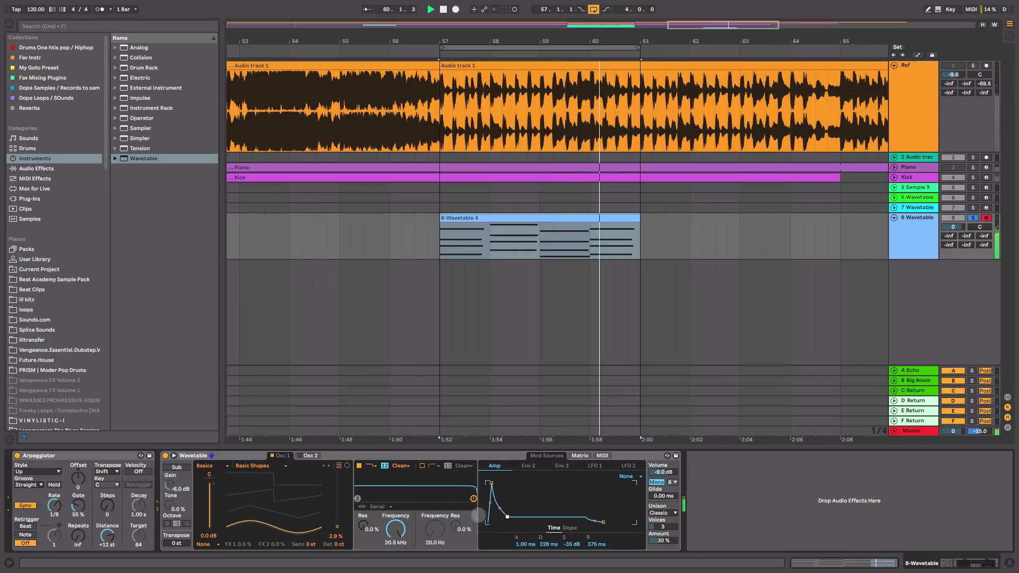
key("space")
Set the Arpeggiator's gate to 63%, unsolo the 8 Wavetable track and play it with the other tracks
left_click_drag(78, 505, 78, 499)
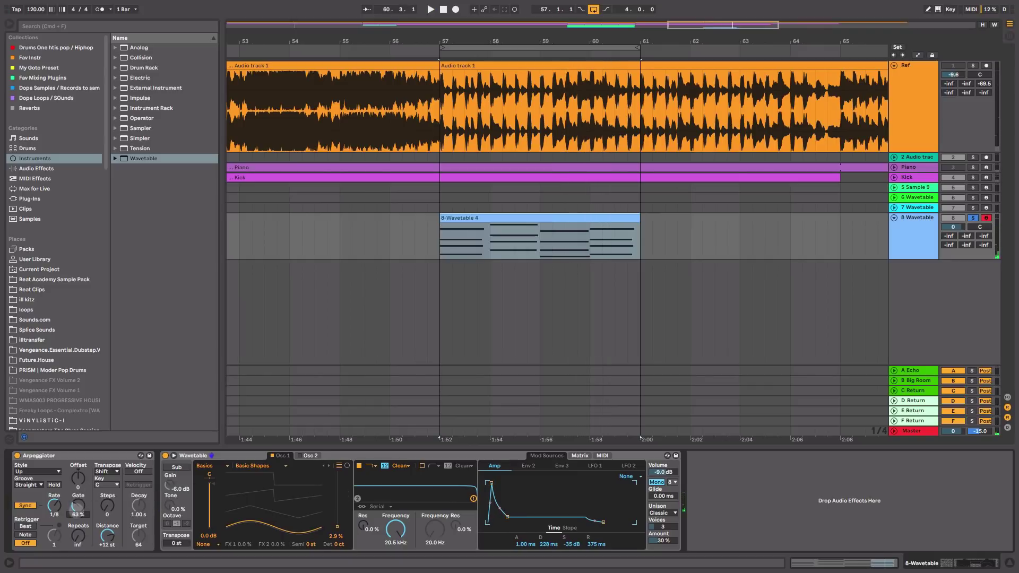
key("space")
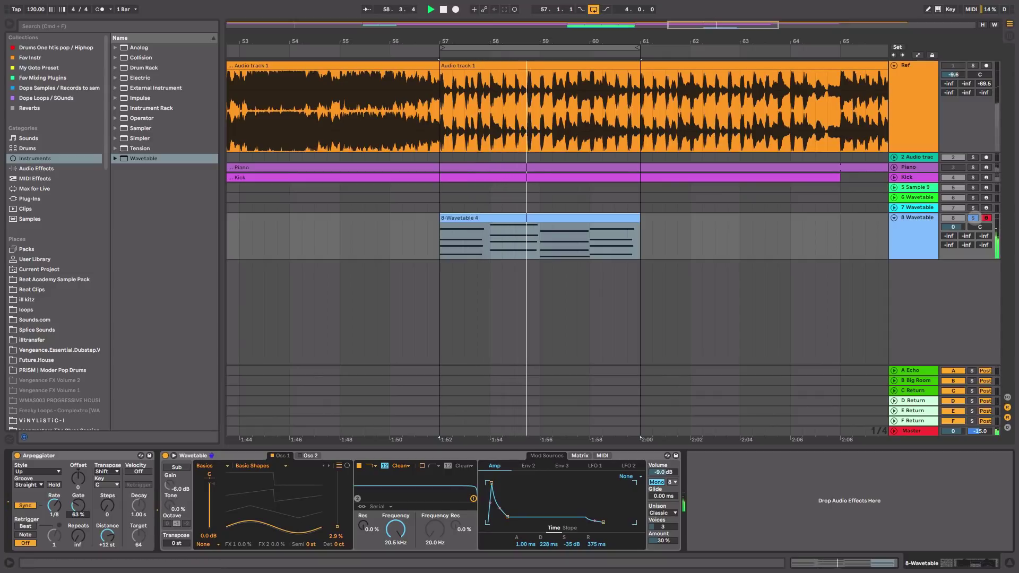
key("space")
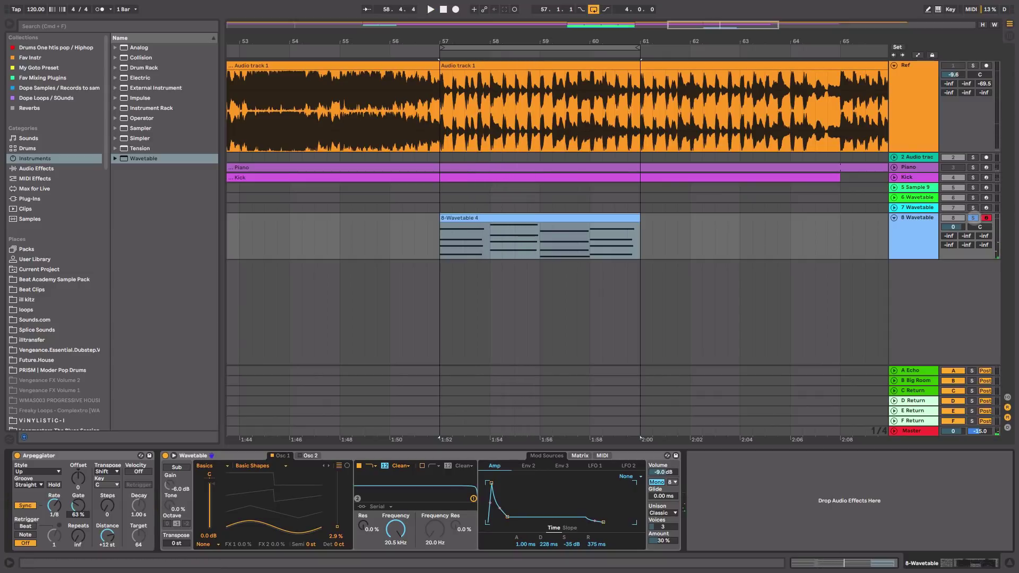
key("space")
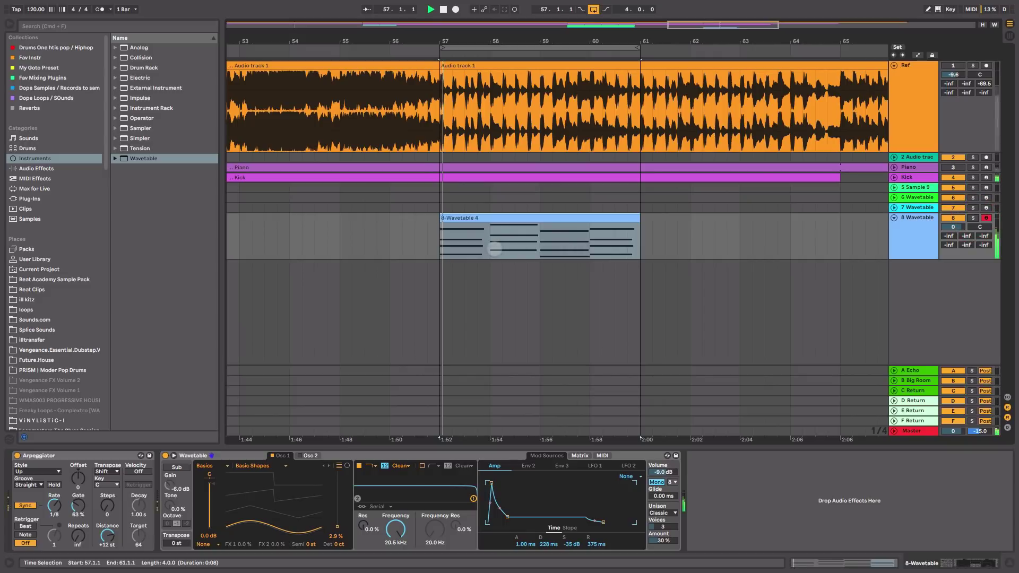
In the Session View, set the arp's Amp envelope decay to 1.15 s and sustain to -32 dB, and its track volume to -2.8 dB
key("Tab")
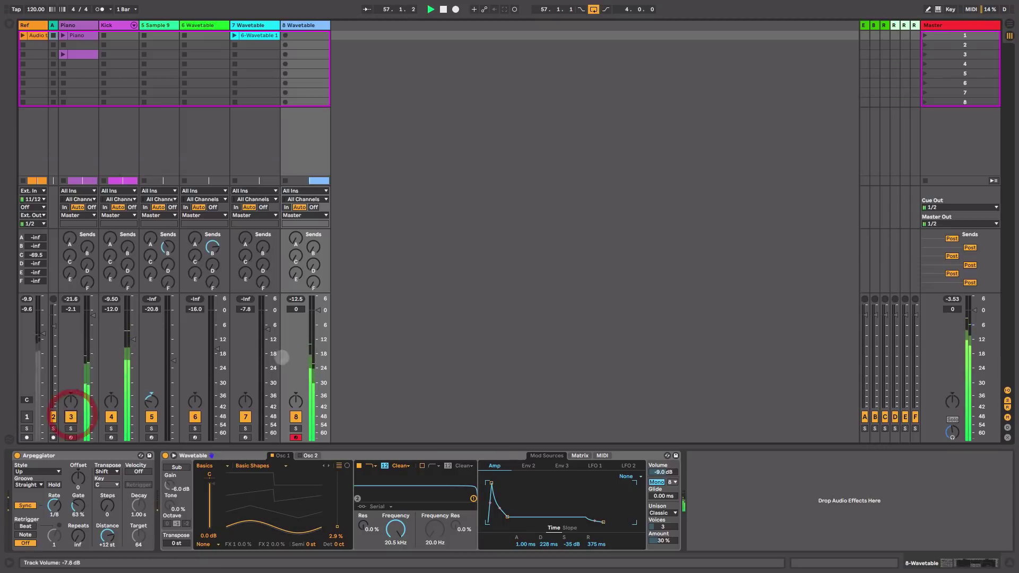
key("Tab")
key("Tab")
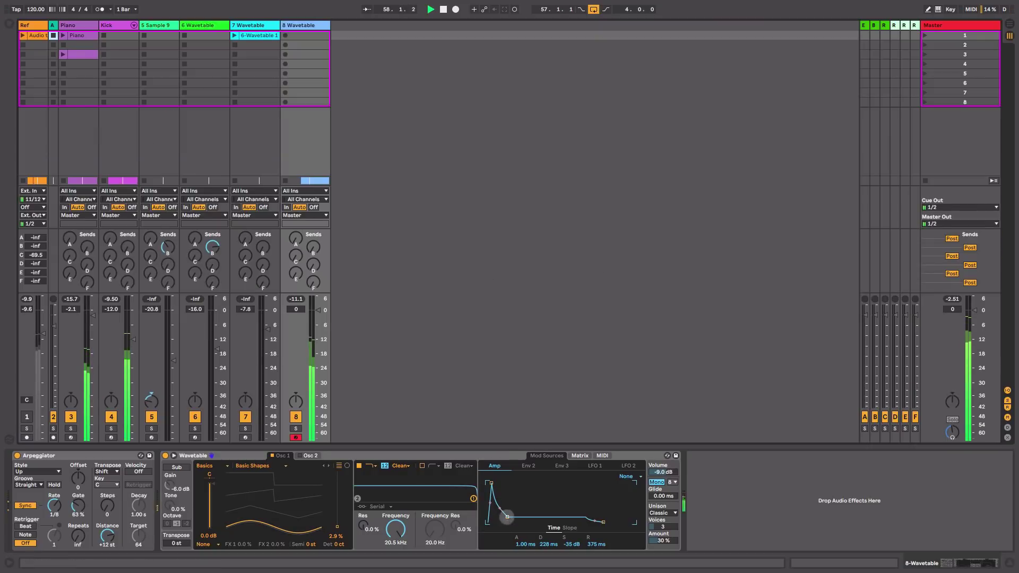
left_click_drag(507, 516, 516, 515)
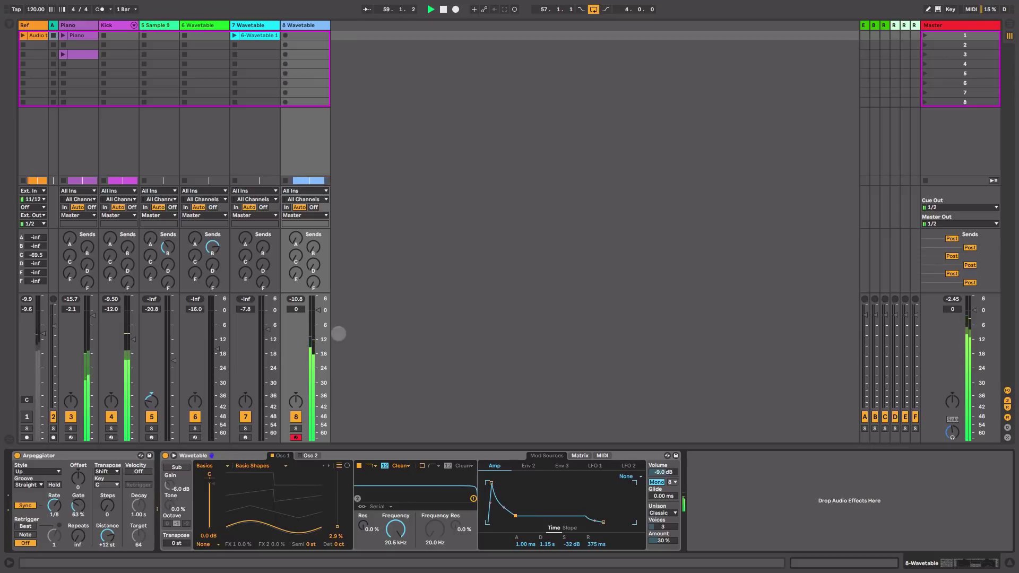
left_click_drag(317, 310, 317, 314)
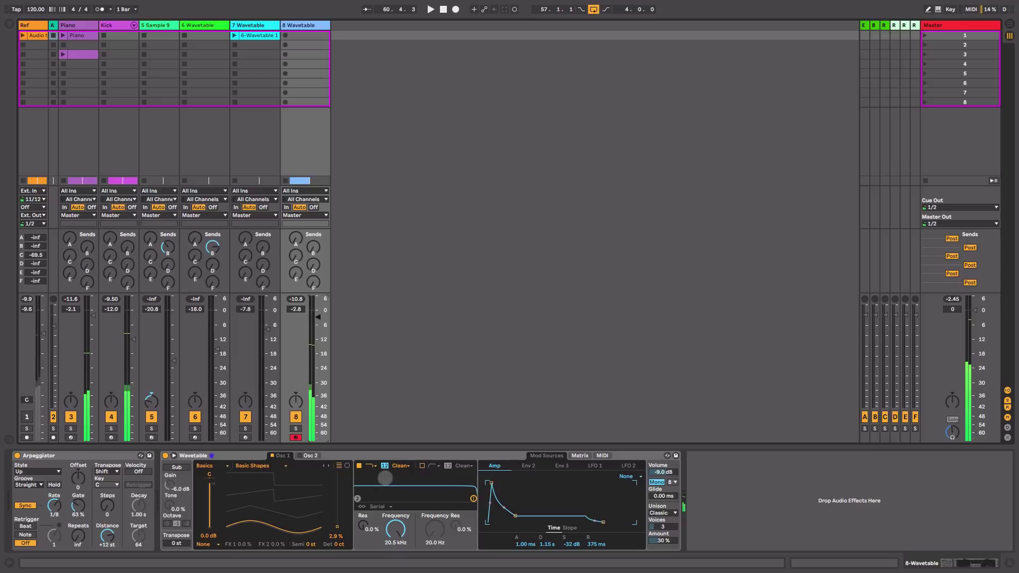
Enable Filter 2 as a high-pass at 88.3 Hz and lower Filter 1's frequency to 1.17 kHz, adjusting the track volume to about -1.3 dB
left_click(422, 466)
left_click_drag(434, 530, 434, 510)
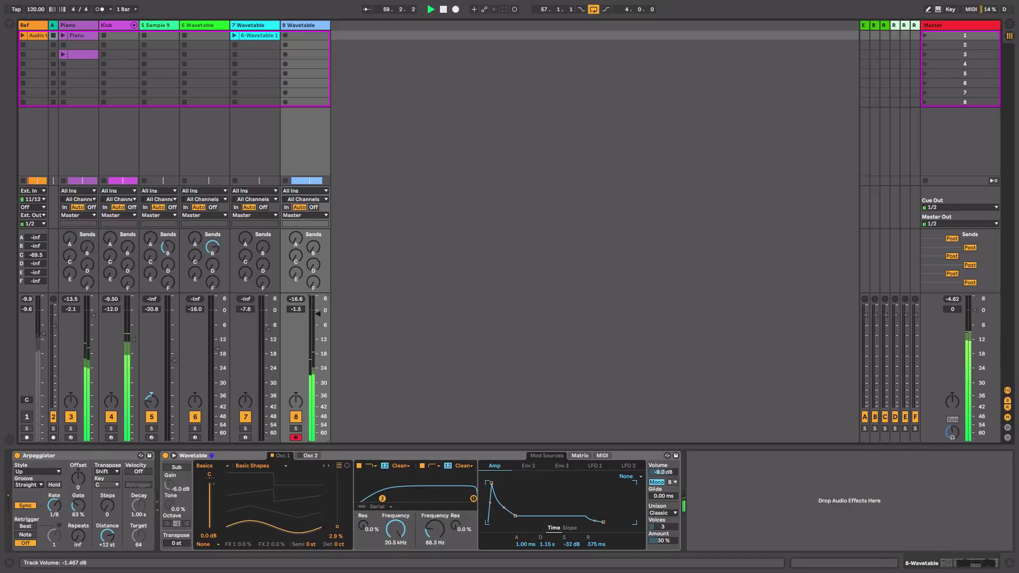
left_click_drag(317, 316, 318, 313)
left_click_drag(398, 525, 398, 566)
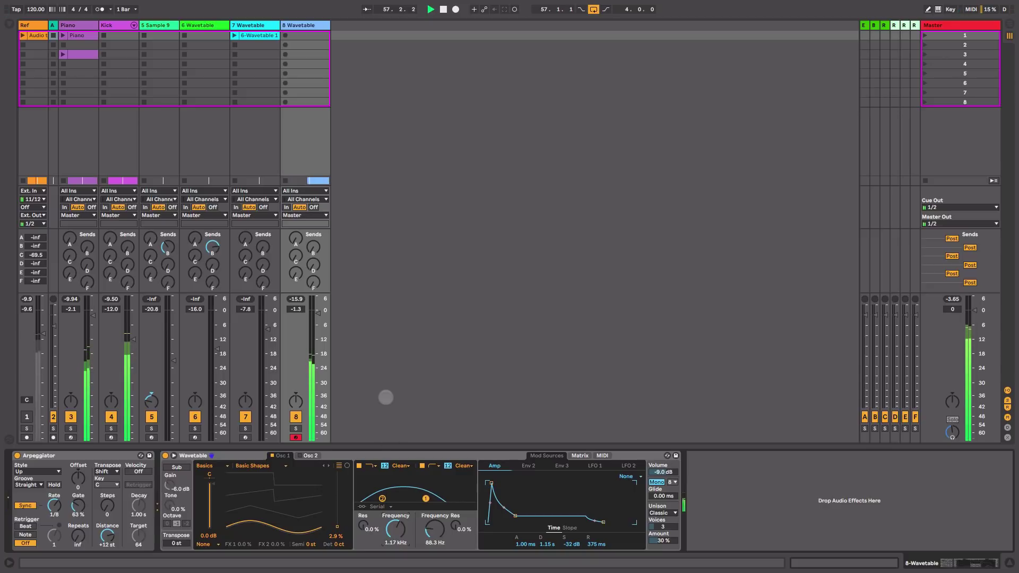
Raise the 8 Wavetable track's volume to 1.0 dB, return to the Arrangement View and stop playback
left_click_drag(318, 313, 318, 311)
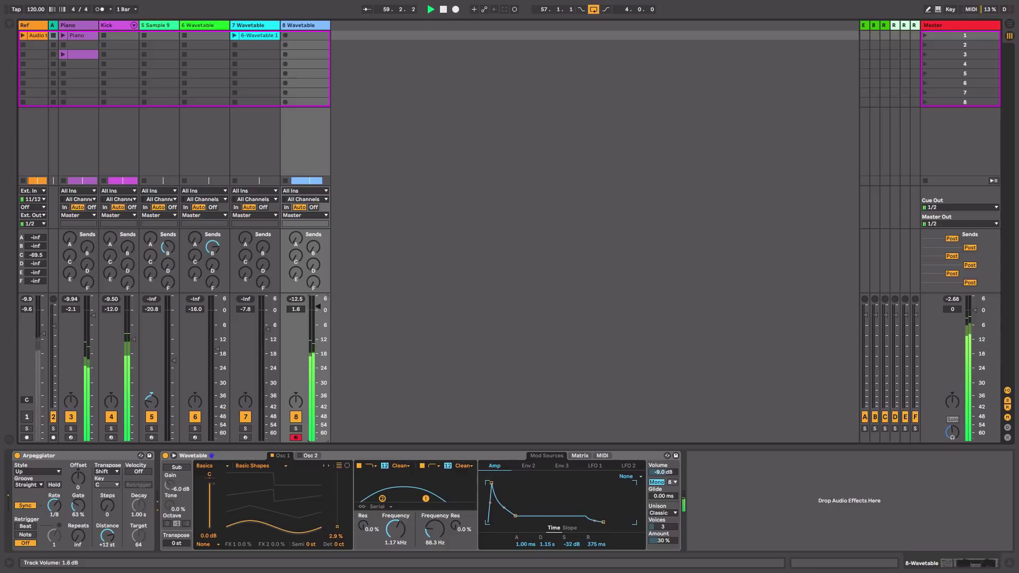
key("Tab")
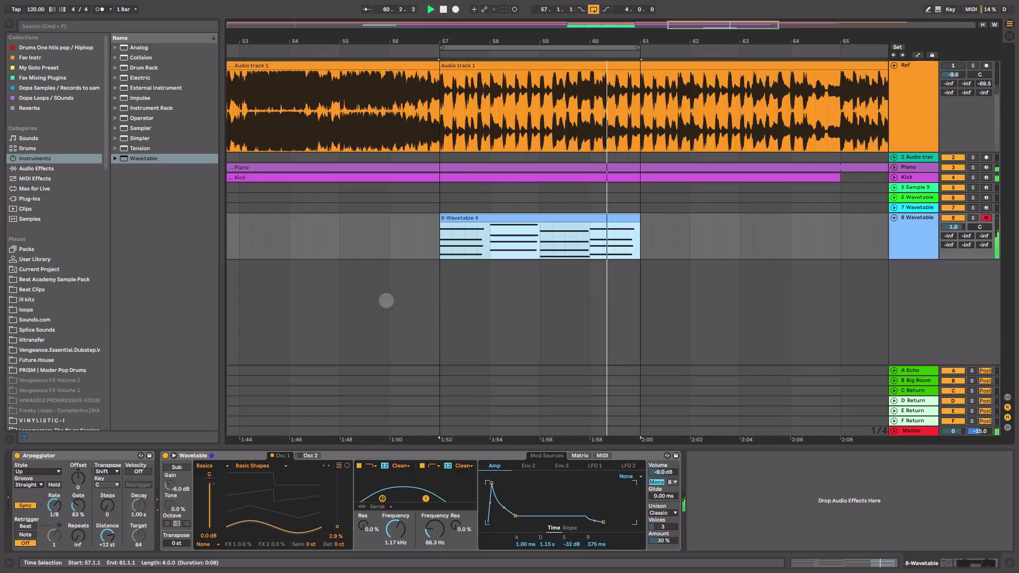
key("space")
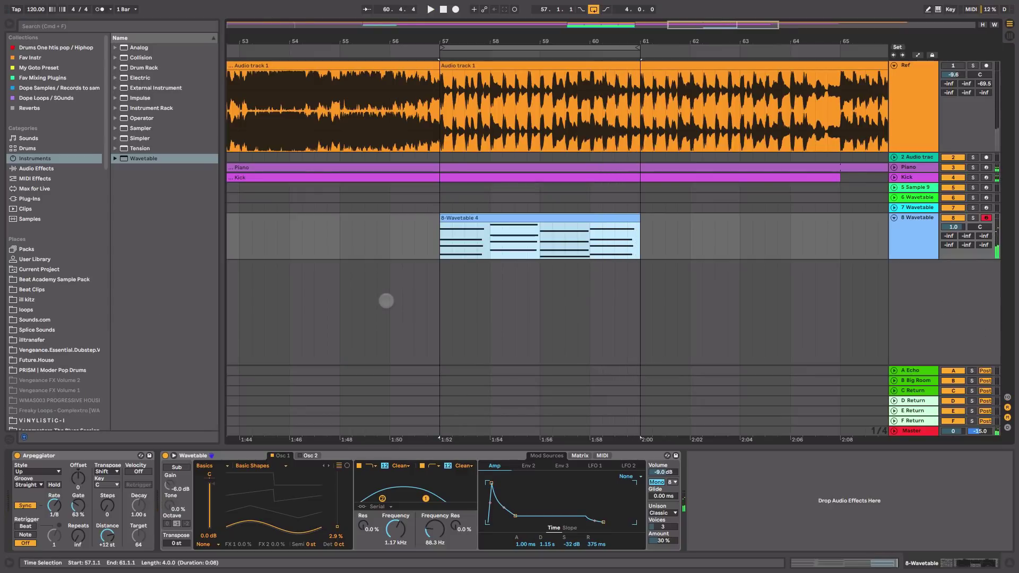